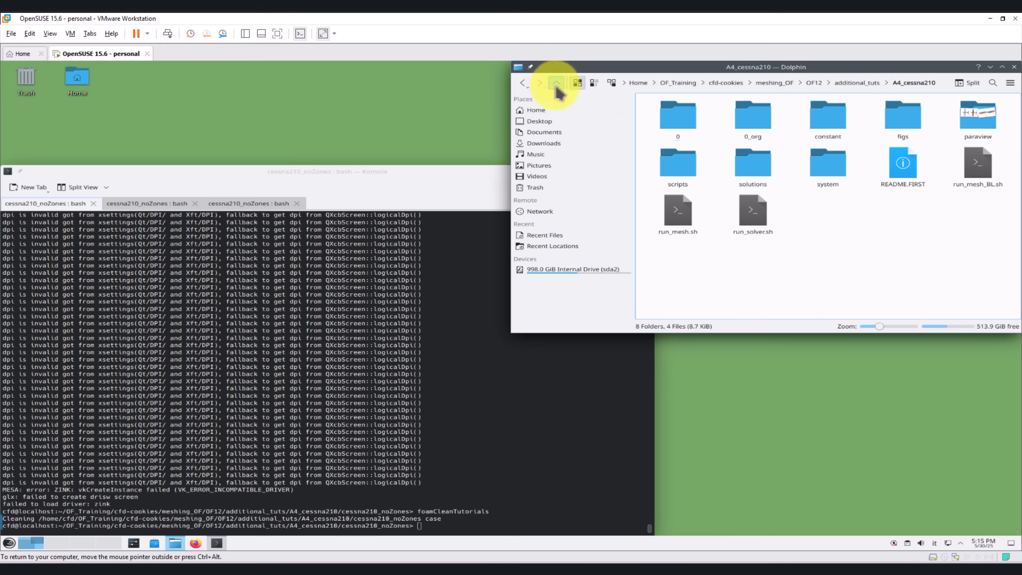
Step: Open the s3 results folder under cessna210_noZones/solutions/fine_mesh
double_click(752, 121)
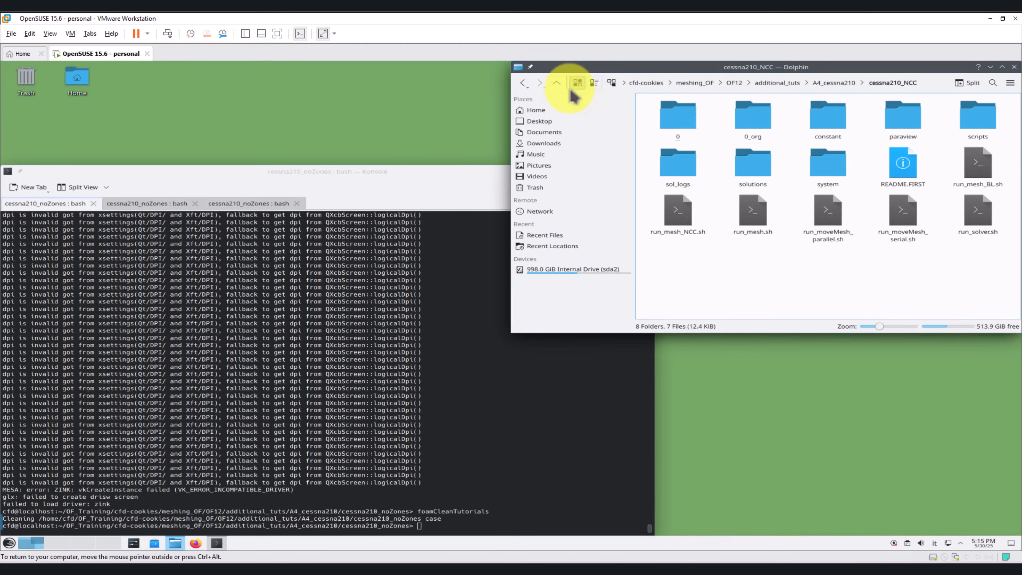
left_click(557, 83)
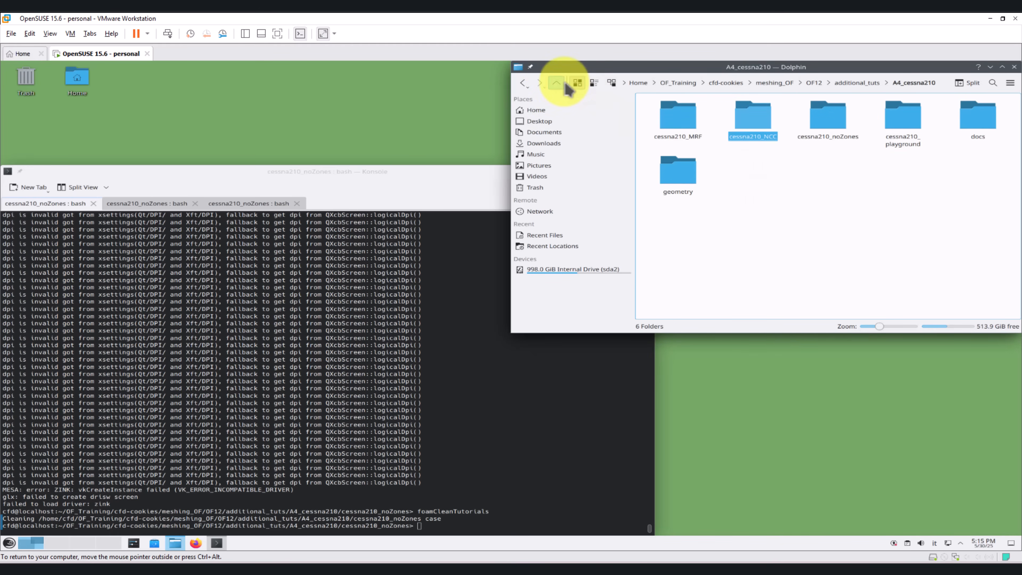
double_click(819, 125)
double_click(753, 176)
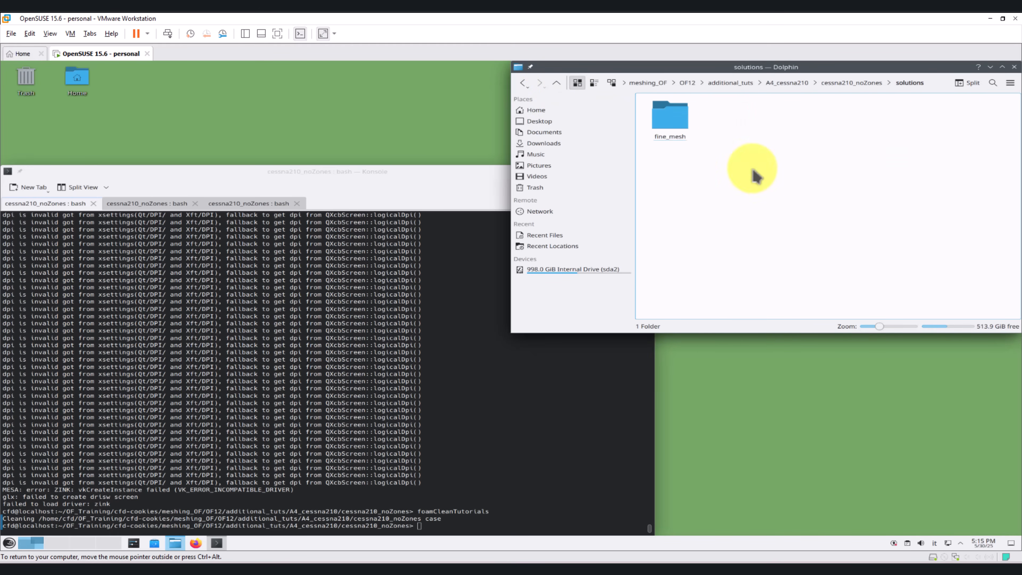
double_click(672, 121)
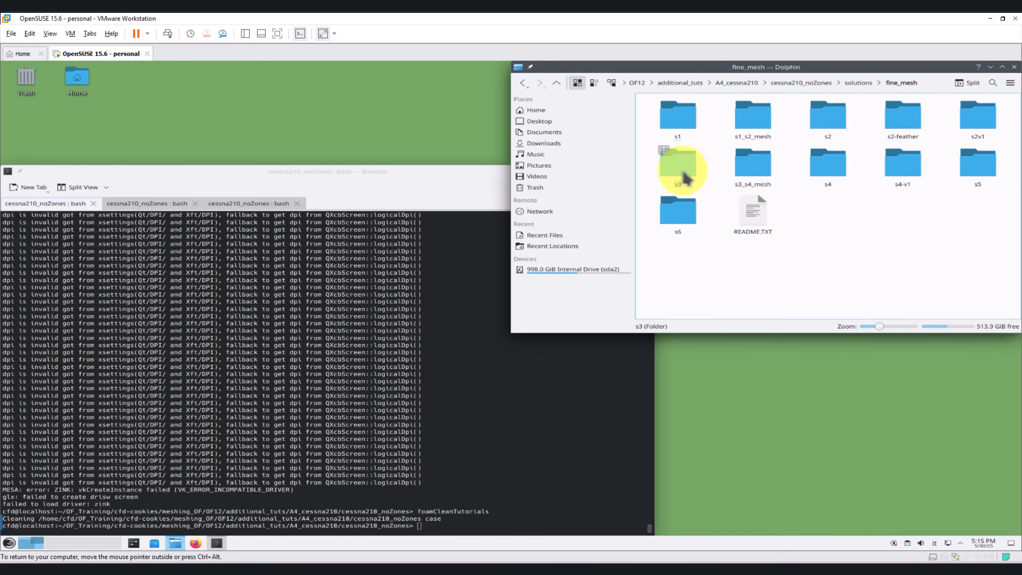
left_click(690, 170)
double_click(690, 171)
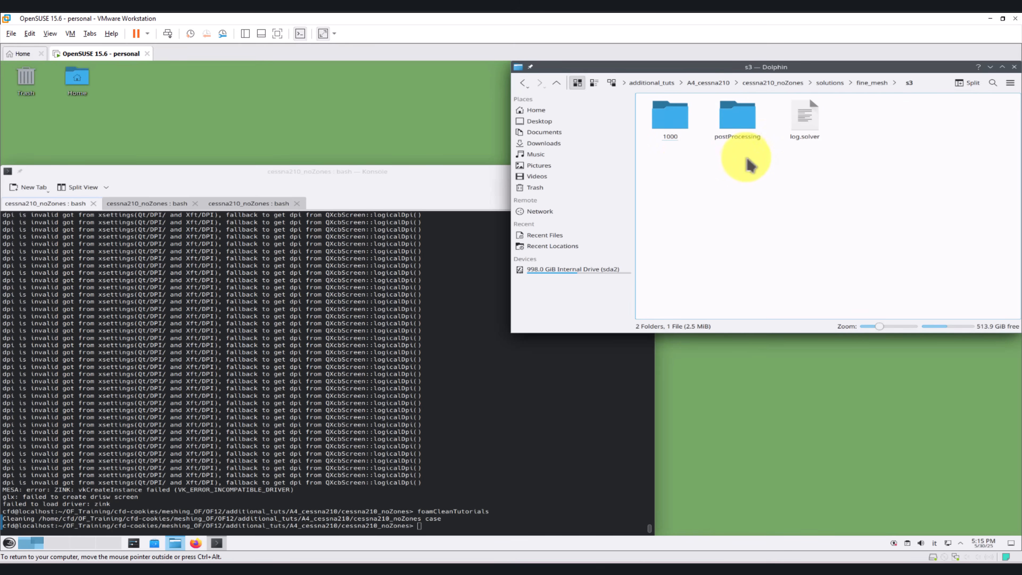
Step: Copy the 1000 folder, the postProcessing folder and log.solver from s3 into the cessna210_noZones case folder
left_click_drag(841, 161, 671, 121)
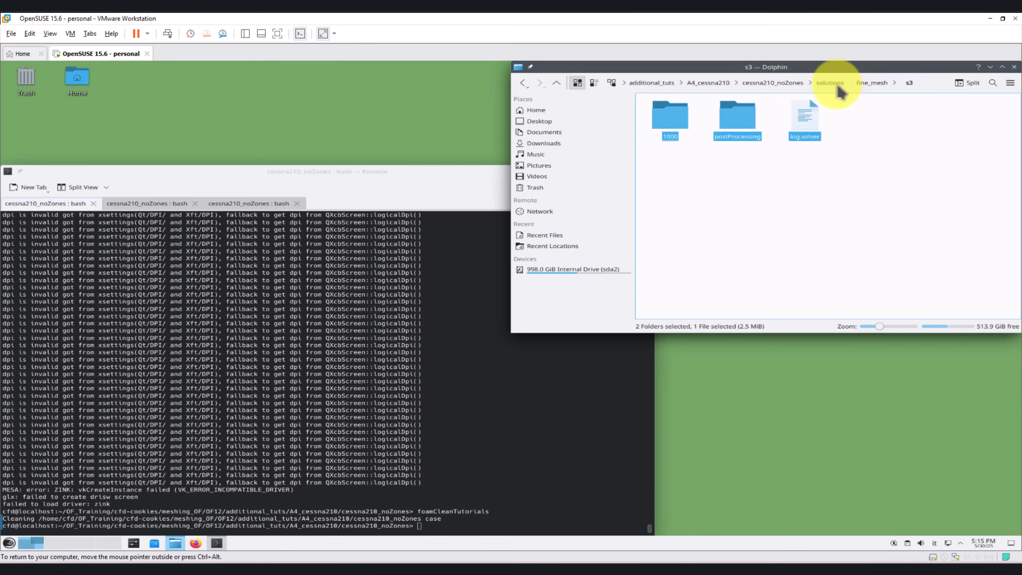
left_click(769, 84)
key("ctrl+v")
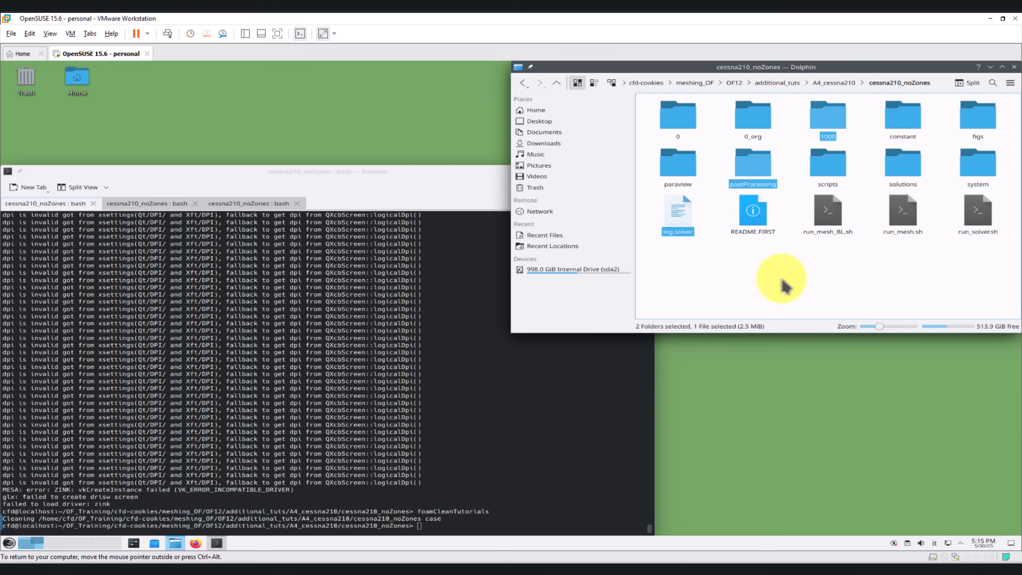
left_click(333, 335)
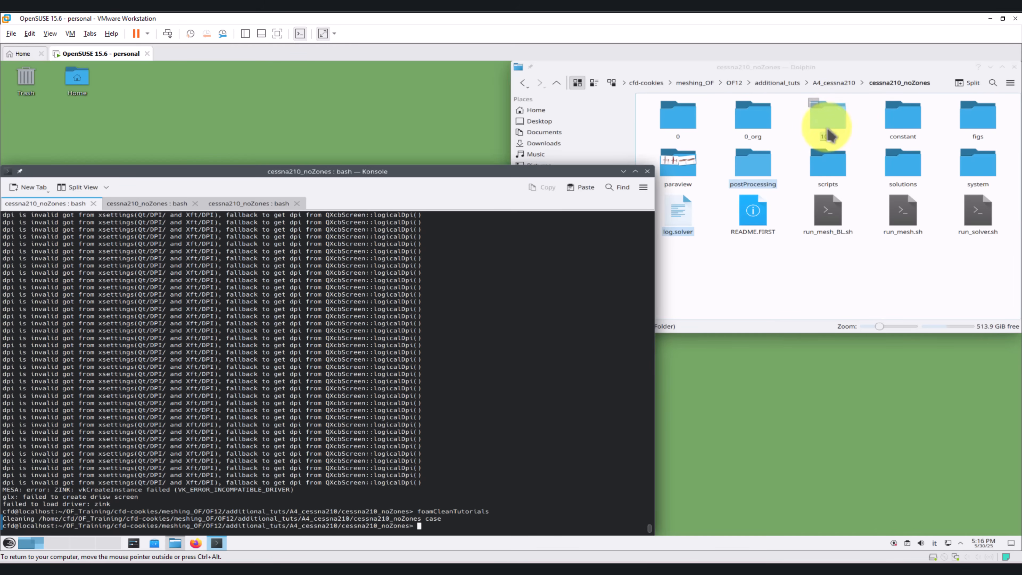
left_click(789, 227)
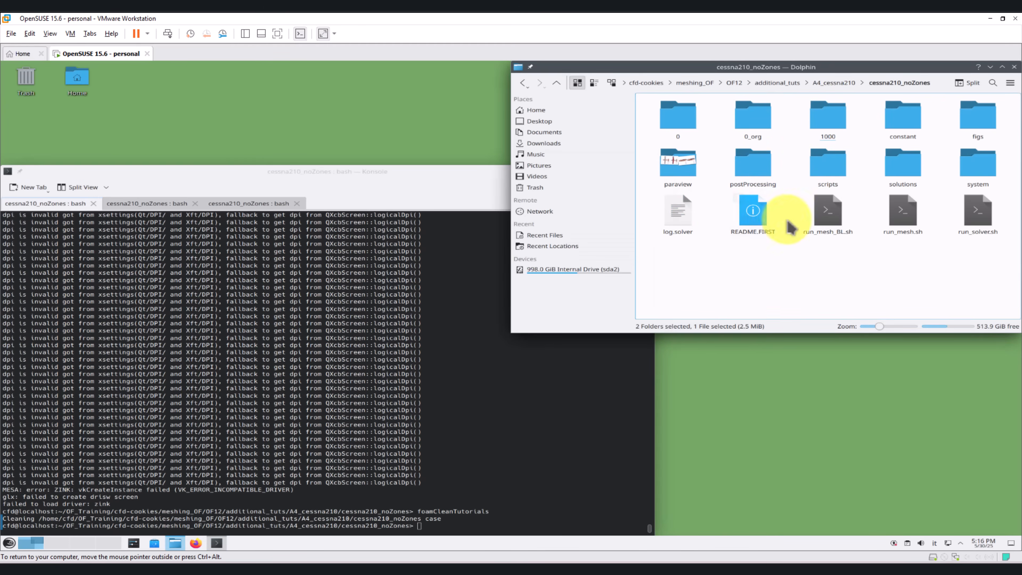
Step: Copy the polyMesh folder from solutions/fine_mesh/s3_s4_mesh into the constant folder of cessna210_noZones
double_click(905, 169)
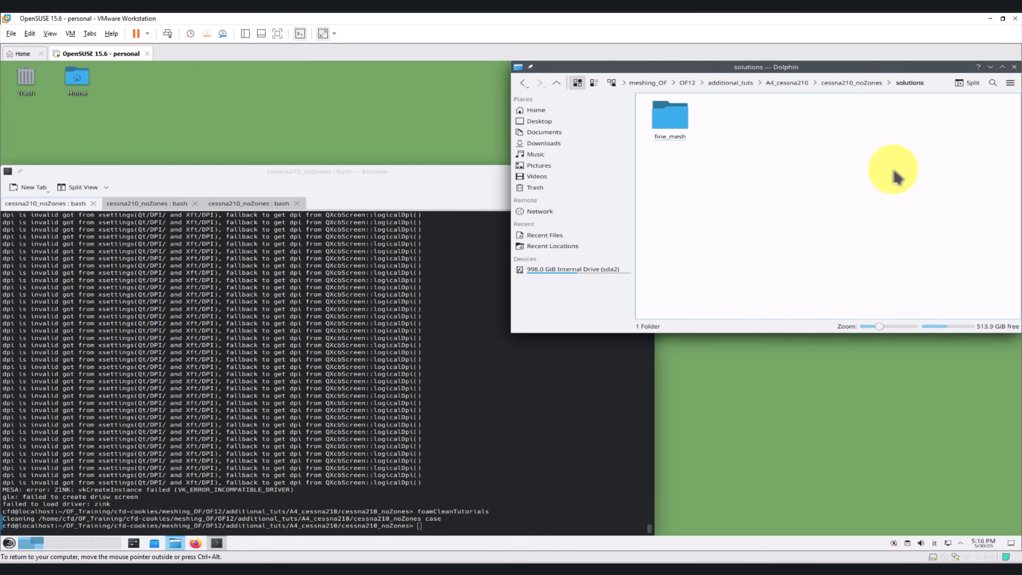
double_click(684, 128)
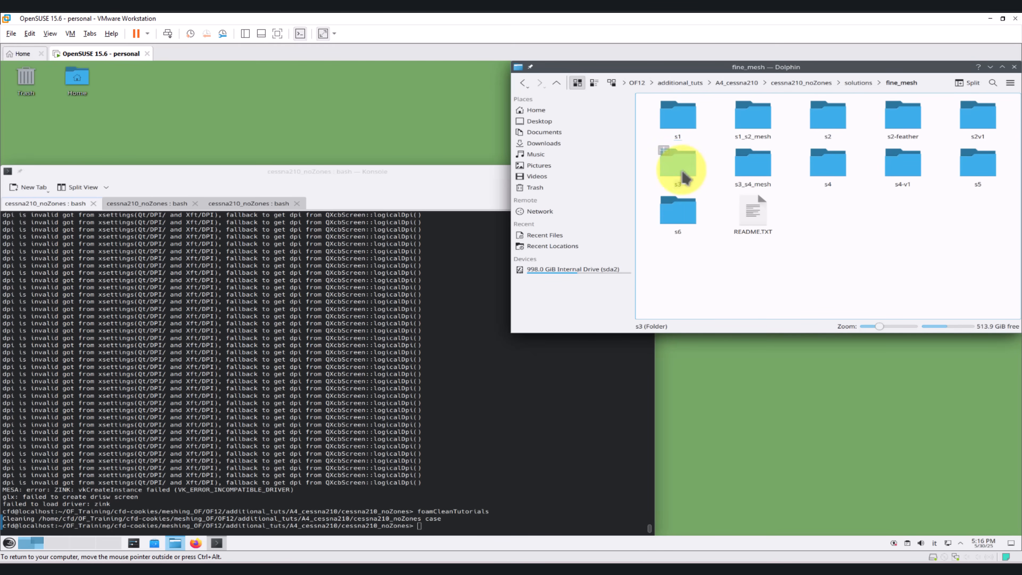
double_click(742, 165)
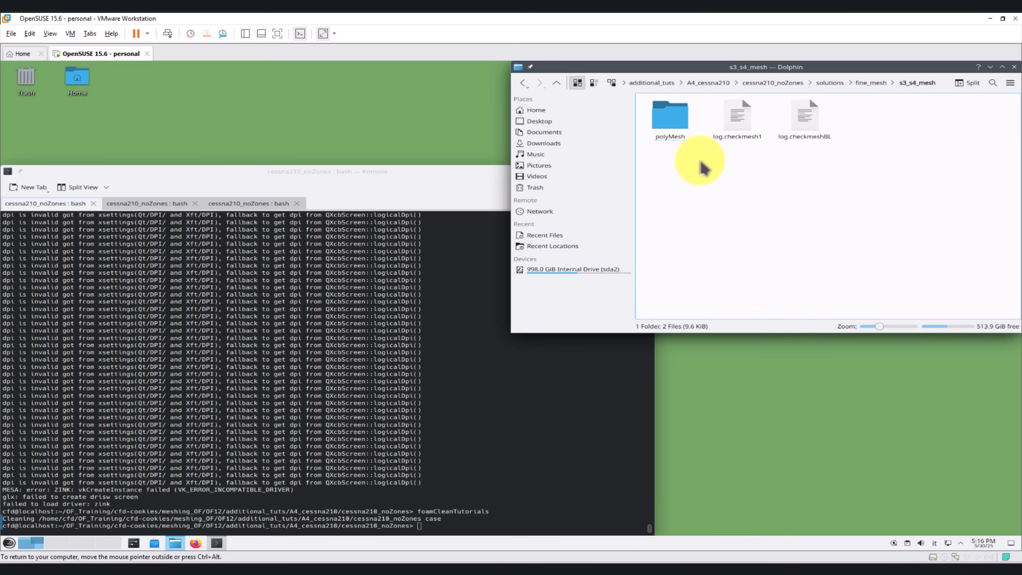
left_click(668, 118)
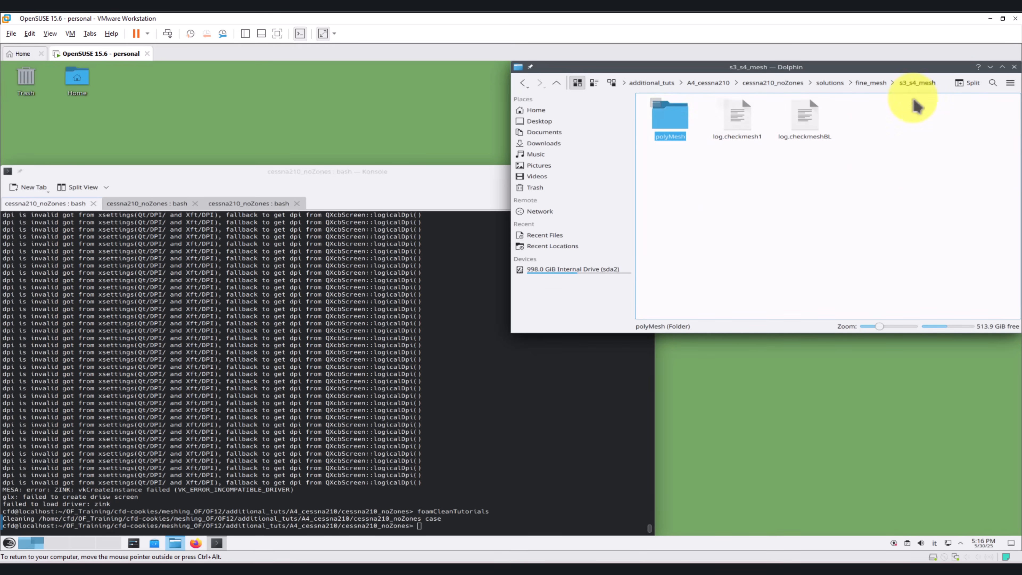
left_click(832, 83)
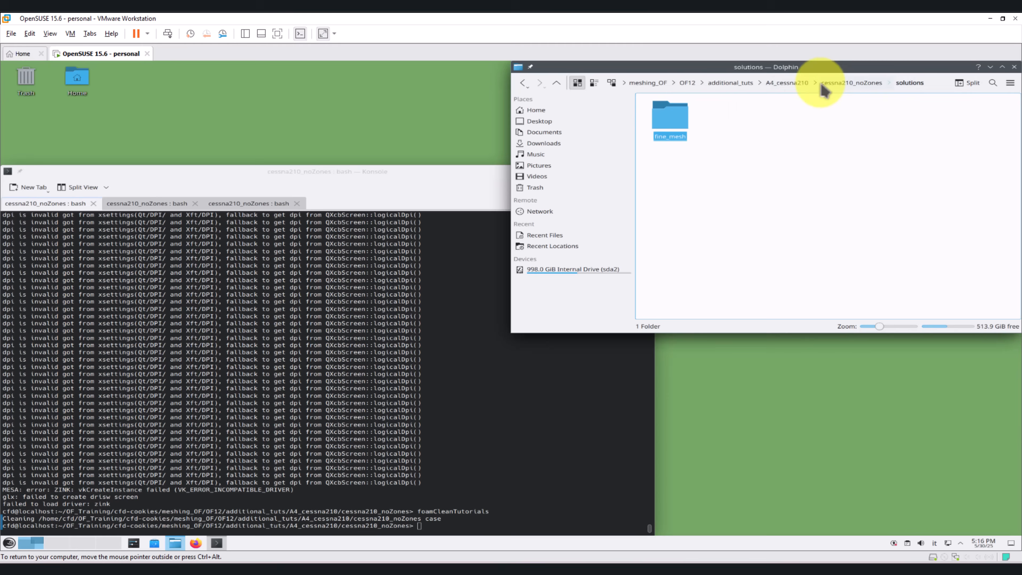
left_click(845, 85)
double_click(900, 113)
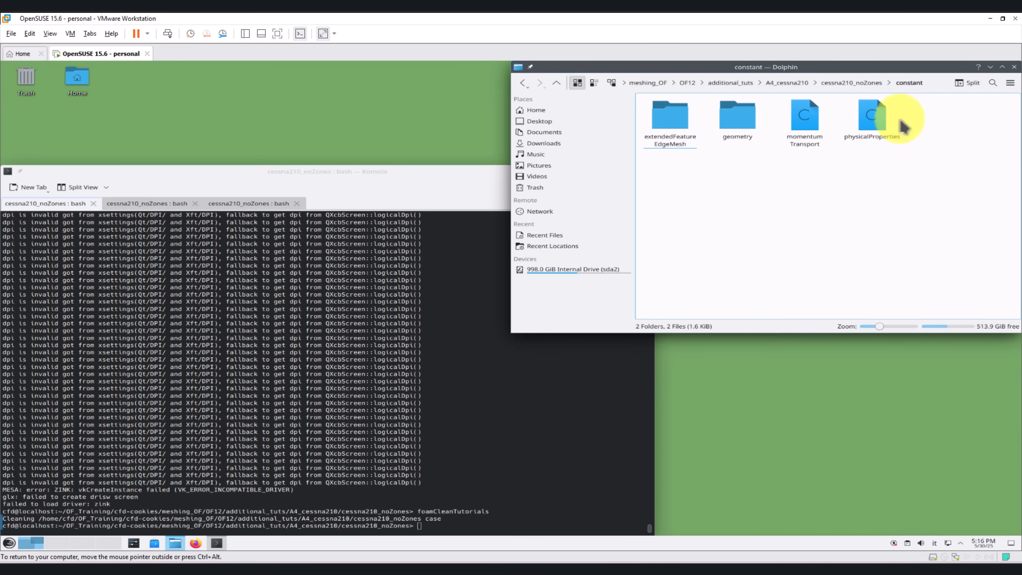
key("ctrl+v")
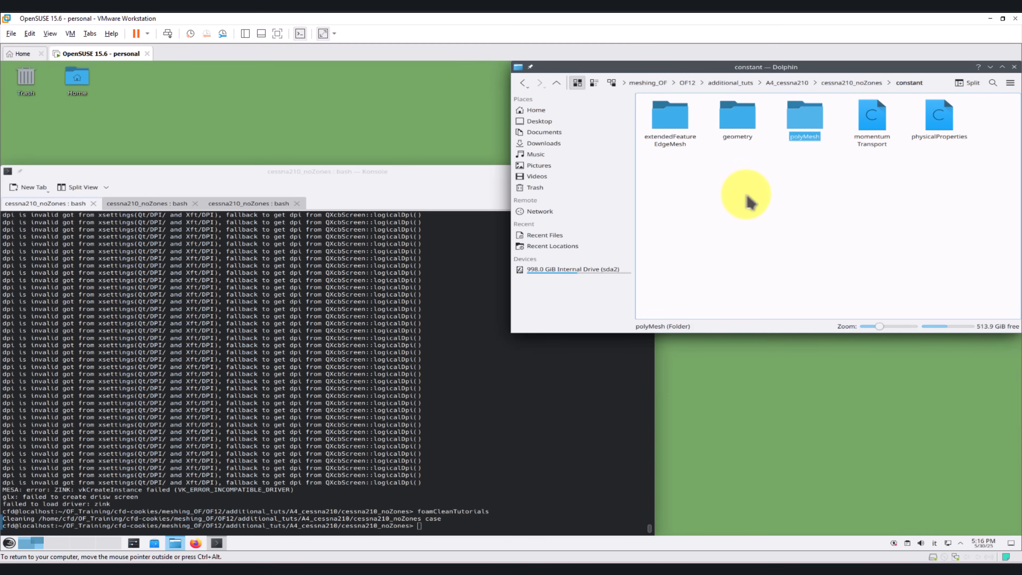
left_click(766, 228)
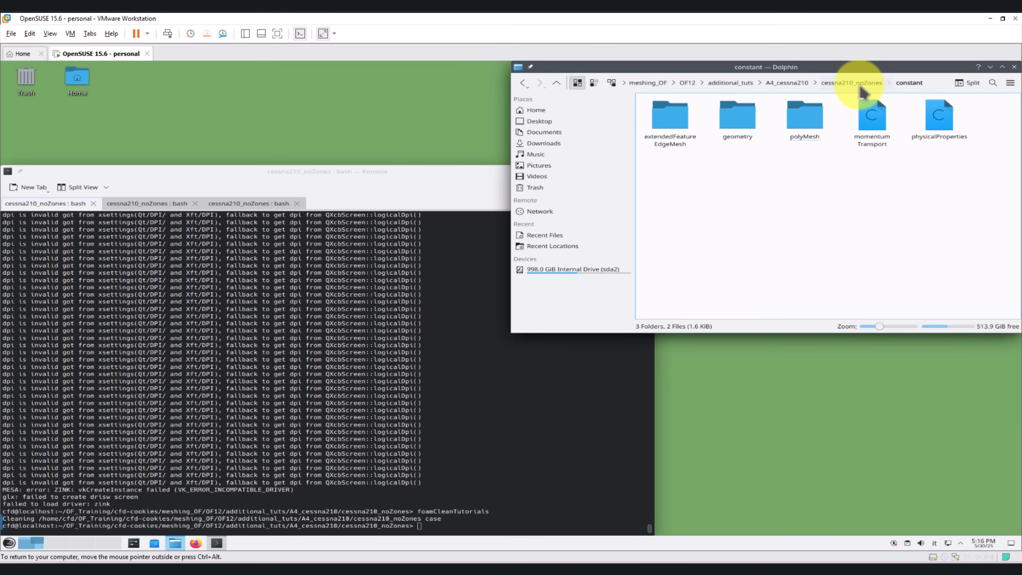
Step: Launch ParaView from the terminal with paraFoam -builtin and delete the preloaded cessna210_noZones.foam source
left_click(346, 389)
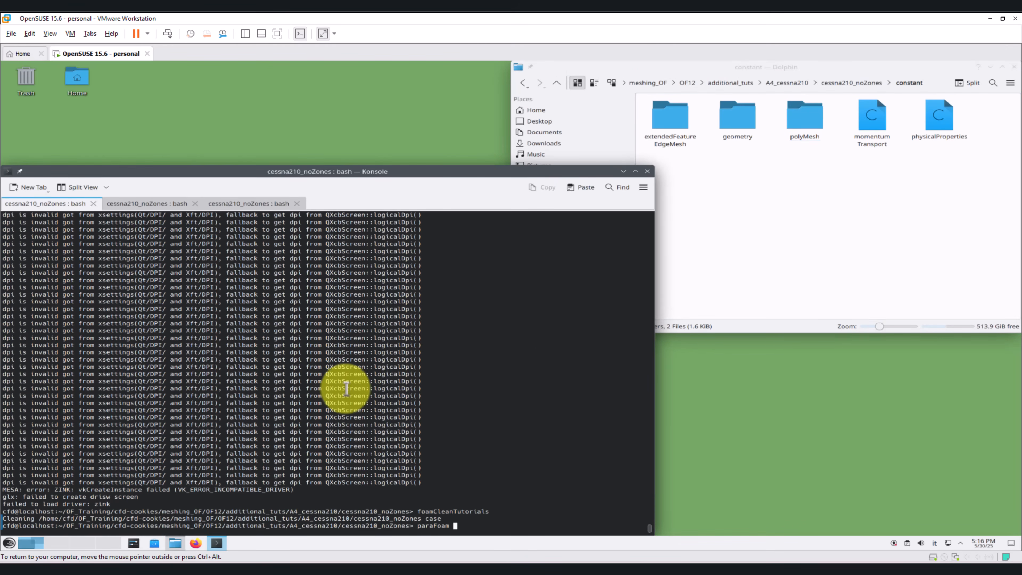
type("paraFoam -builtin")
key("Return")
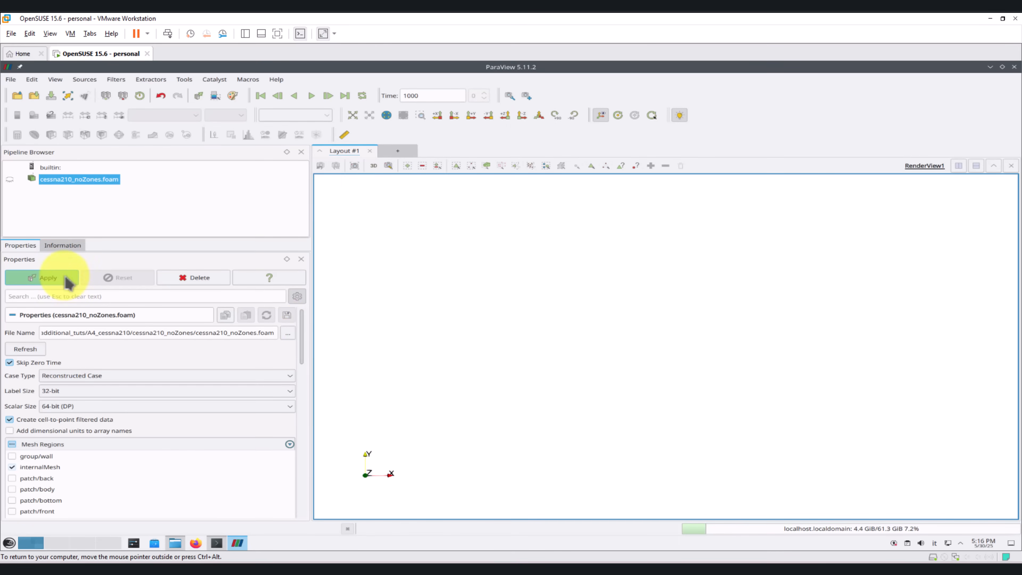
left_click(189, 278)
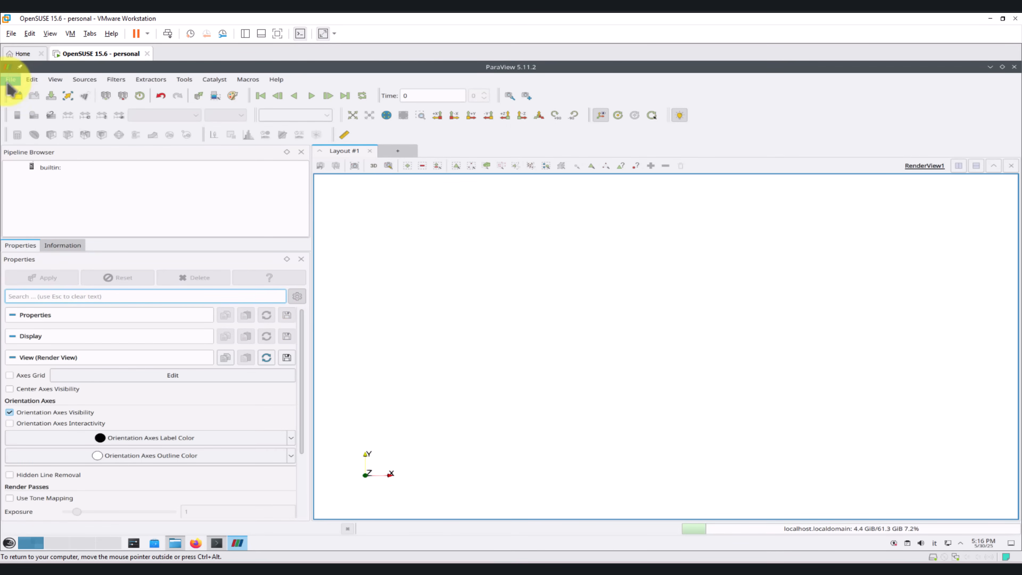
Step: Try to load a saved state from the case's paraview folder, look through its pipeline, and close ParaView
left_click(8, 82)
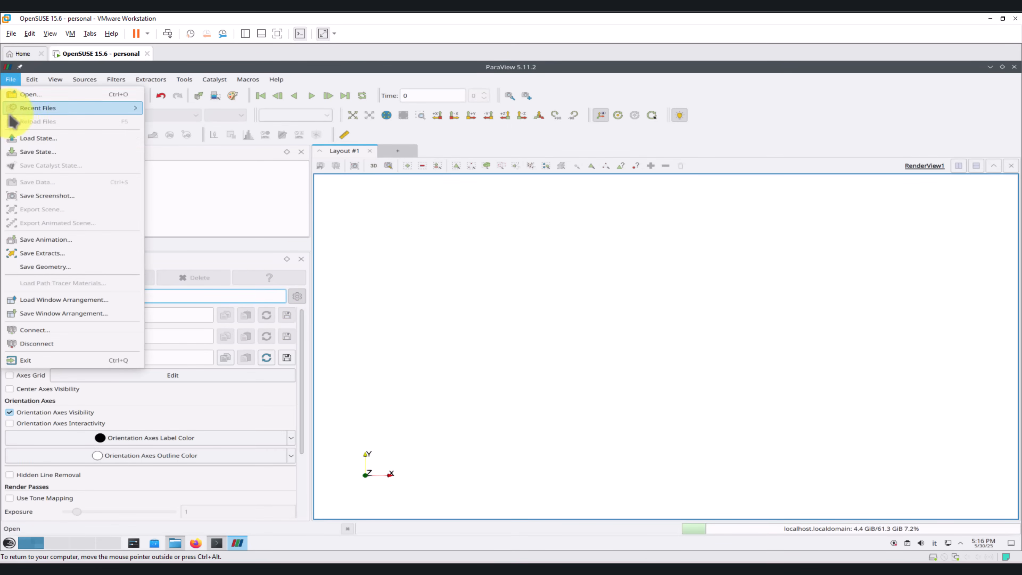
left_click(35, 139)
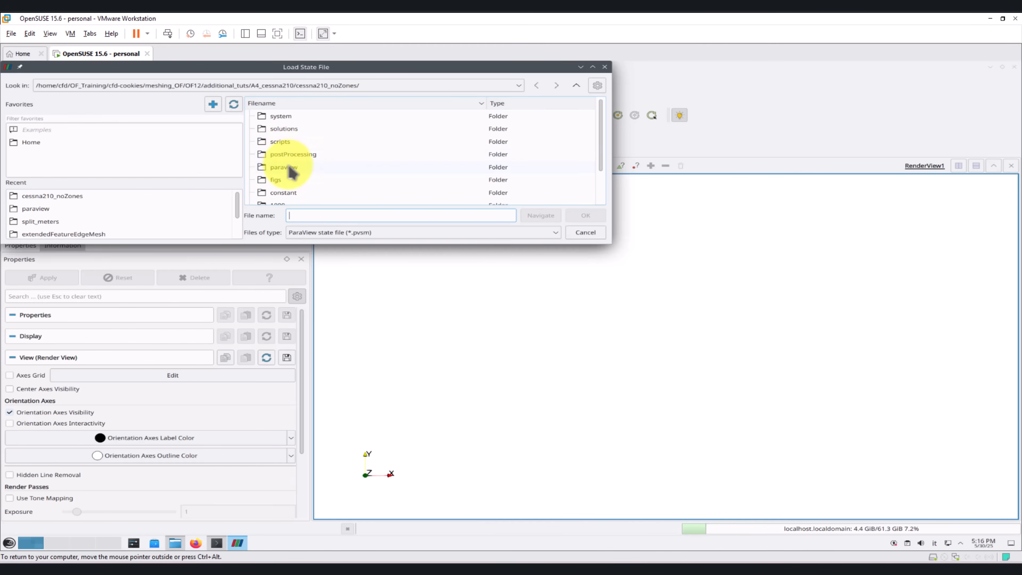
double_click(295, 145)
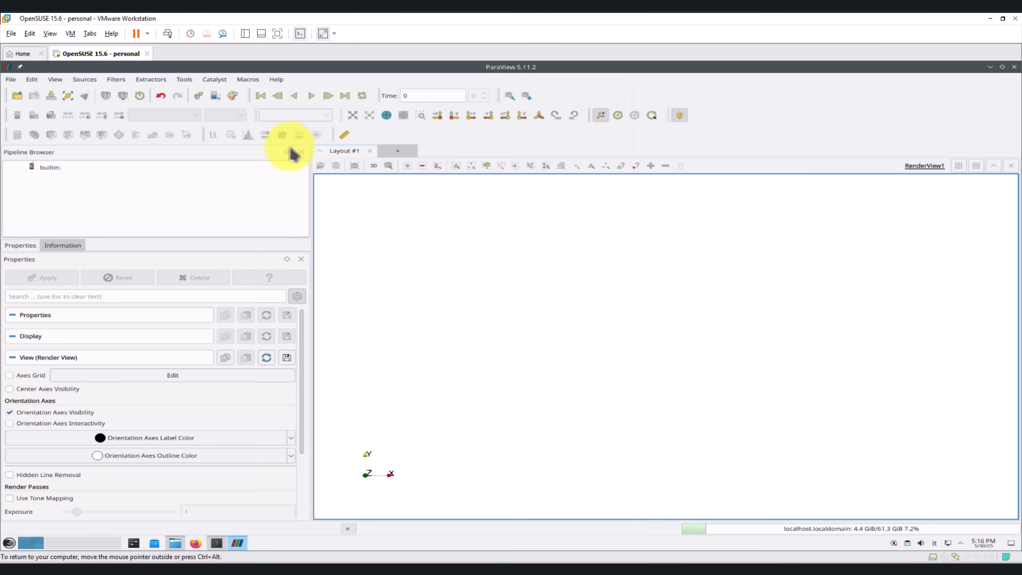
left_click(626, 350)
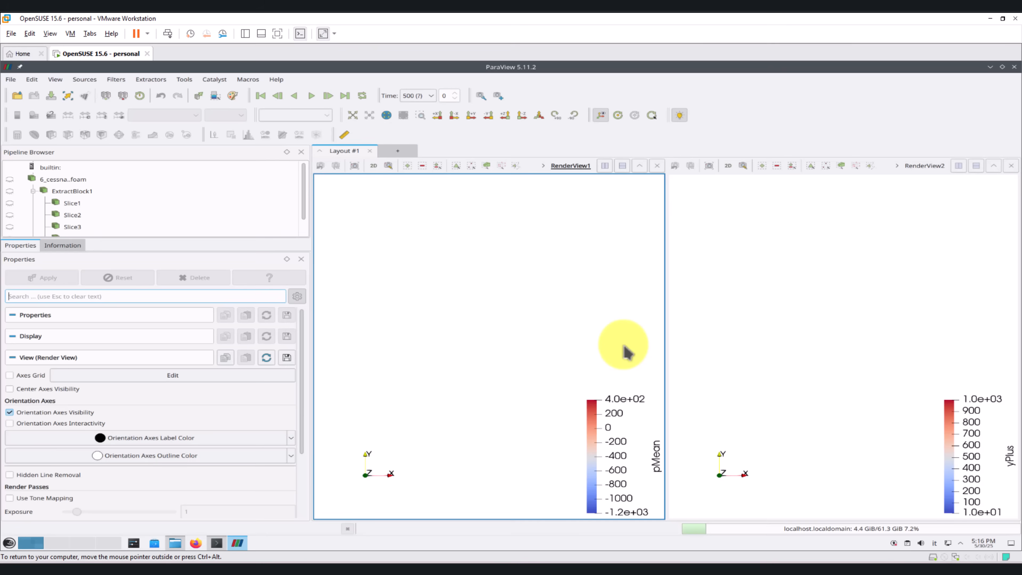
scroll(125, 201, "down", 1)
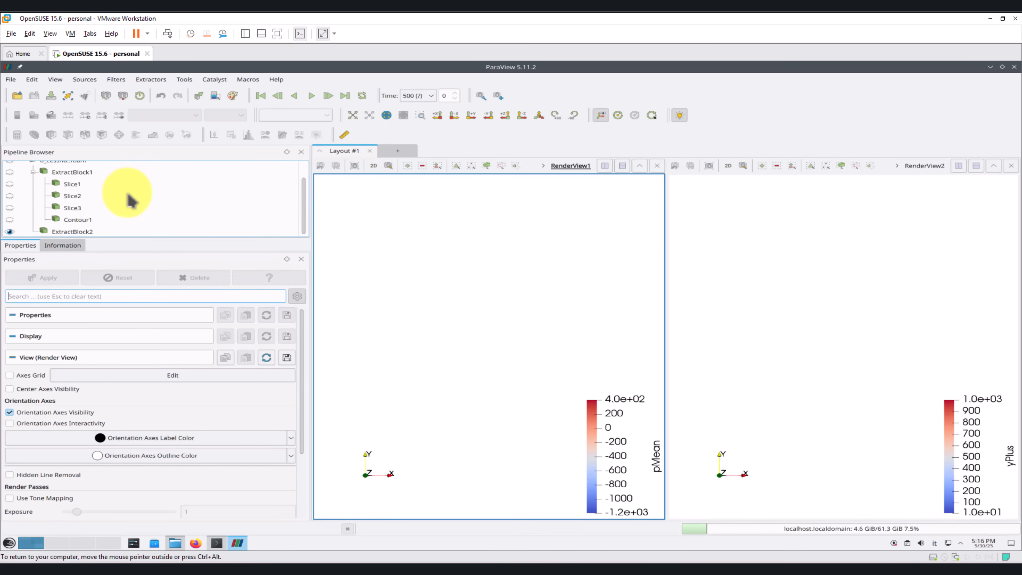
left_click(1014, 67)
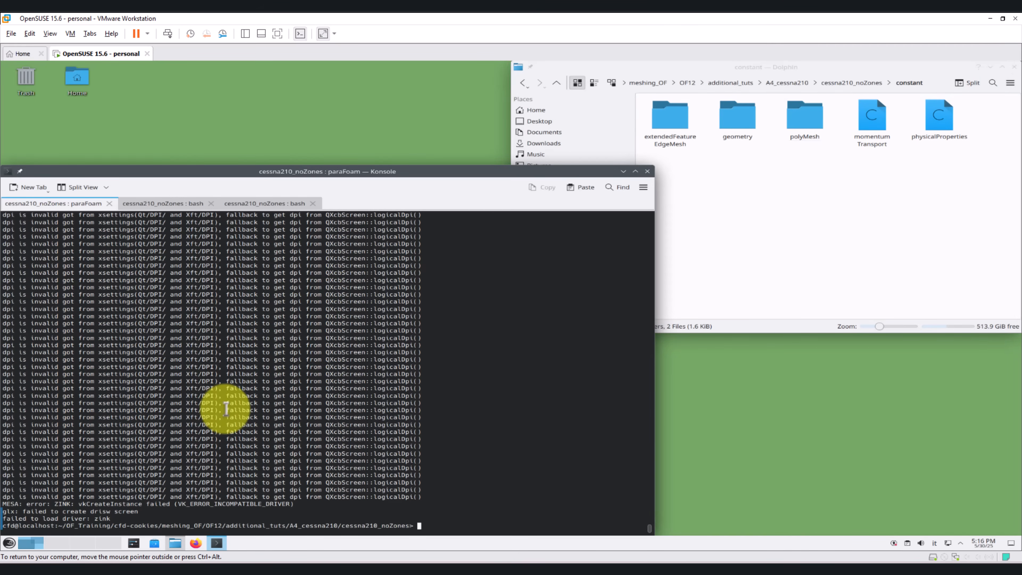
Step: List the cessna210_noZones case contents in the terminal and run checkMesh on the case
type("ls")
key("Return")
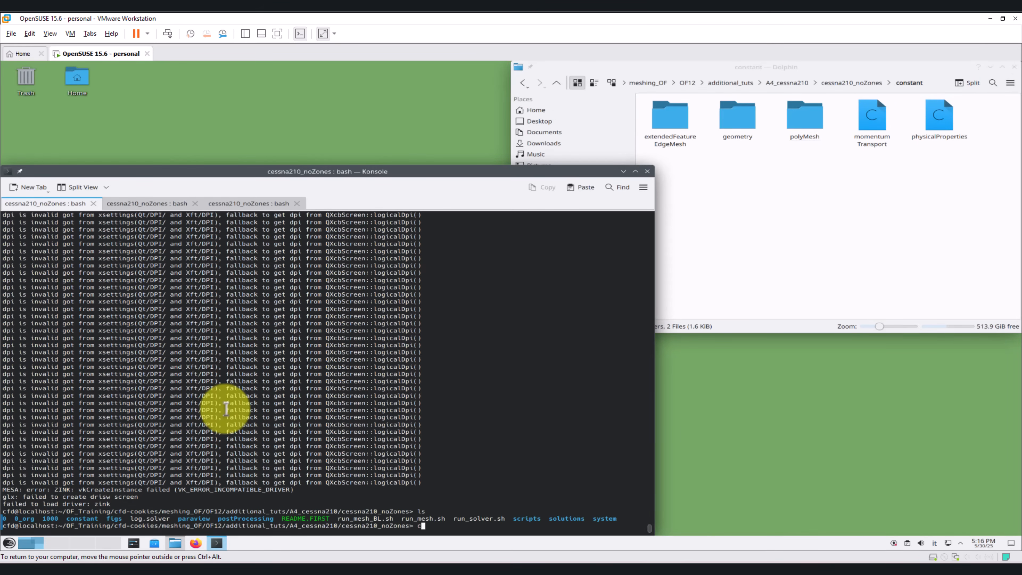
type("checkMesh")
key("Return")
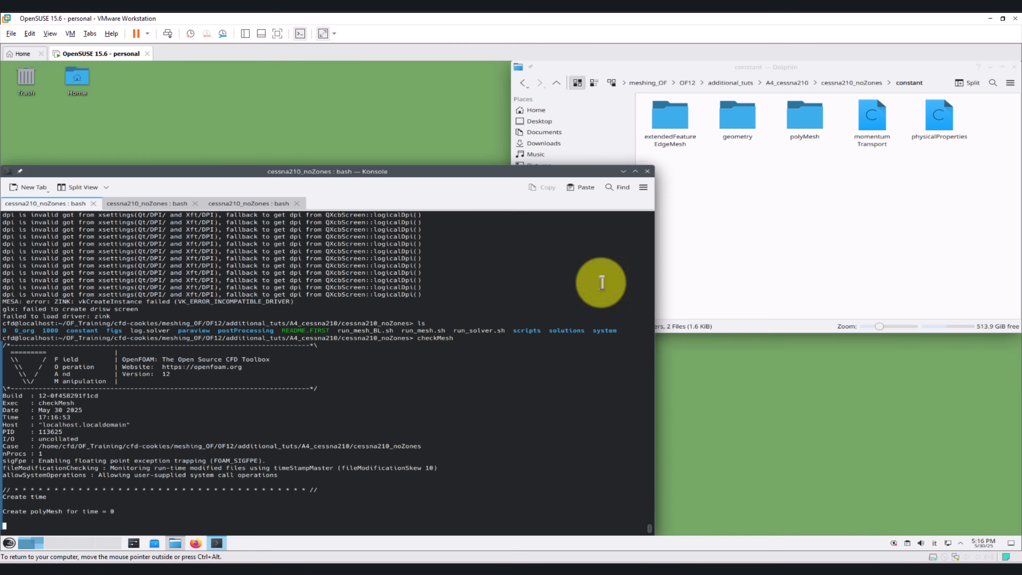
Step: Inspect the polyMesh folder inside constant and stop the running checkMesh in the terminal
left_click(769, 195)
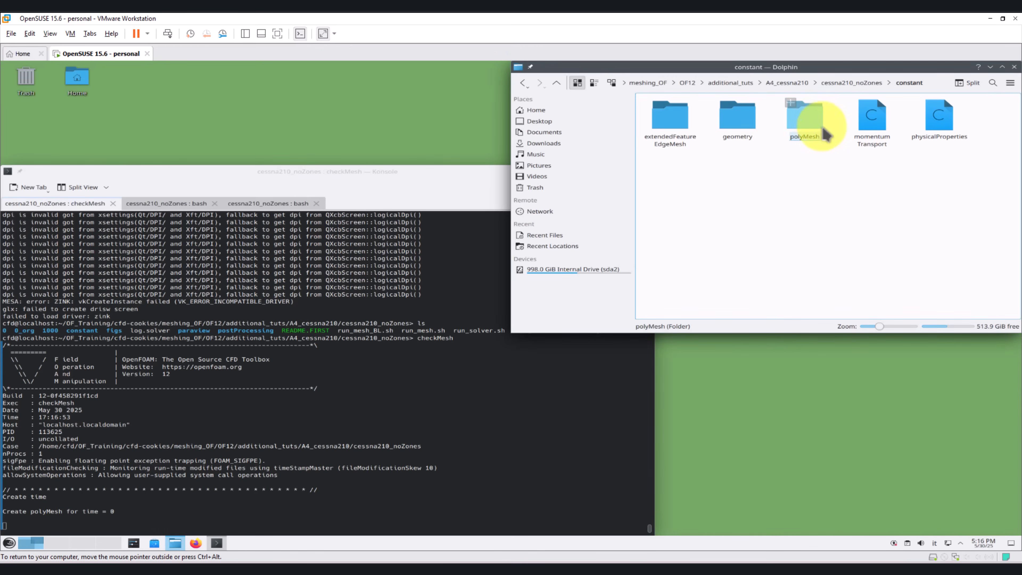
double_click(808, 121)
left_click(857, 82)
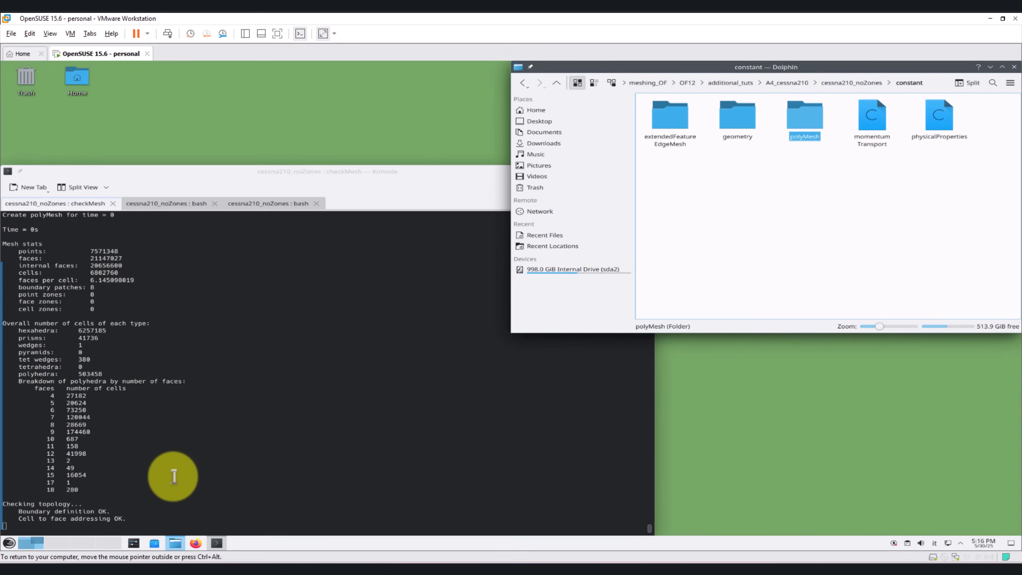
left_click(172, 477)
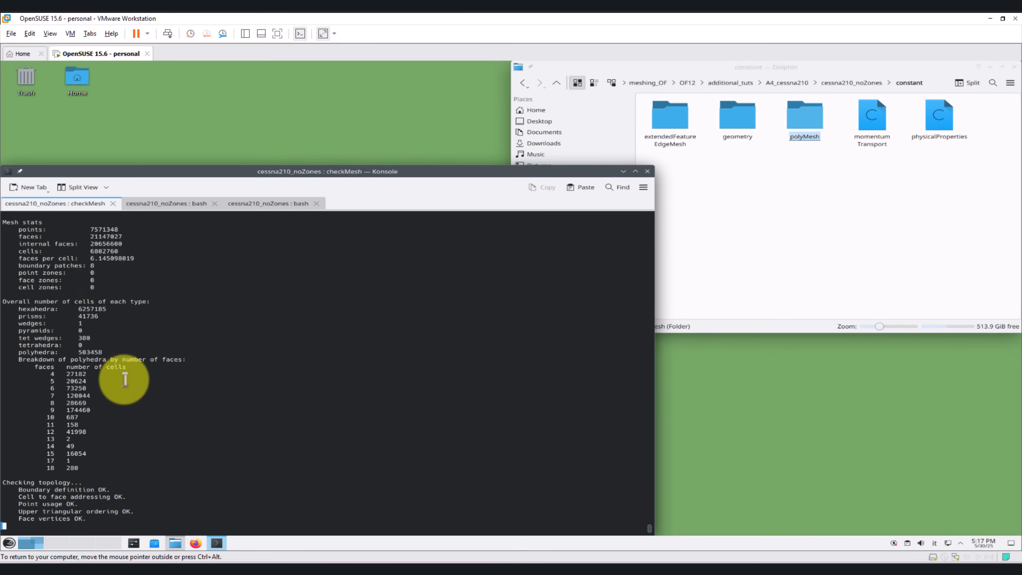
key("ctrl+c")
key("ctrl+c")
Step: List the case files and relaunch ParaView on the case, removing the preloaded cessna210_noZones.foam source
type("ls")
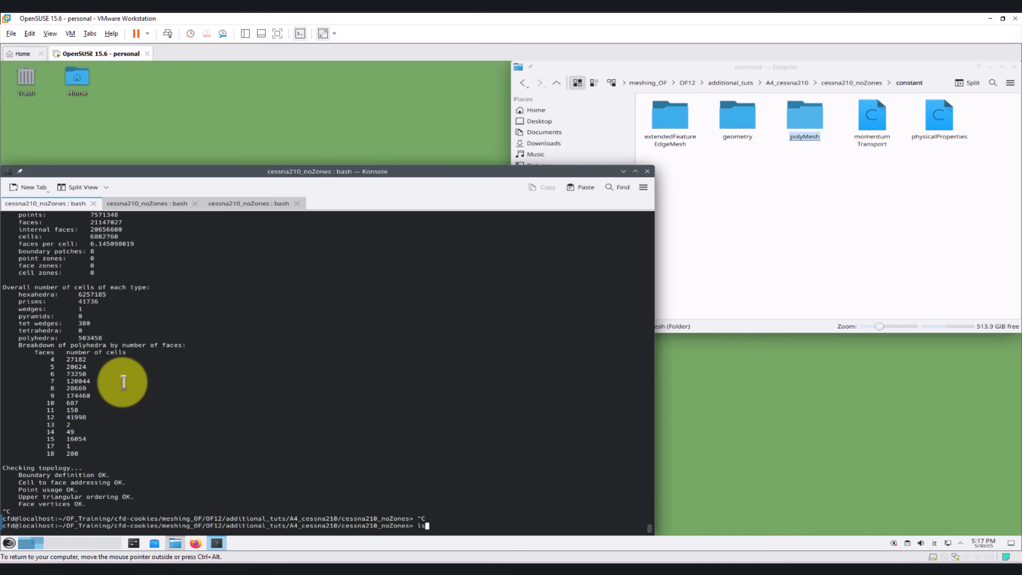
key("Return")
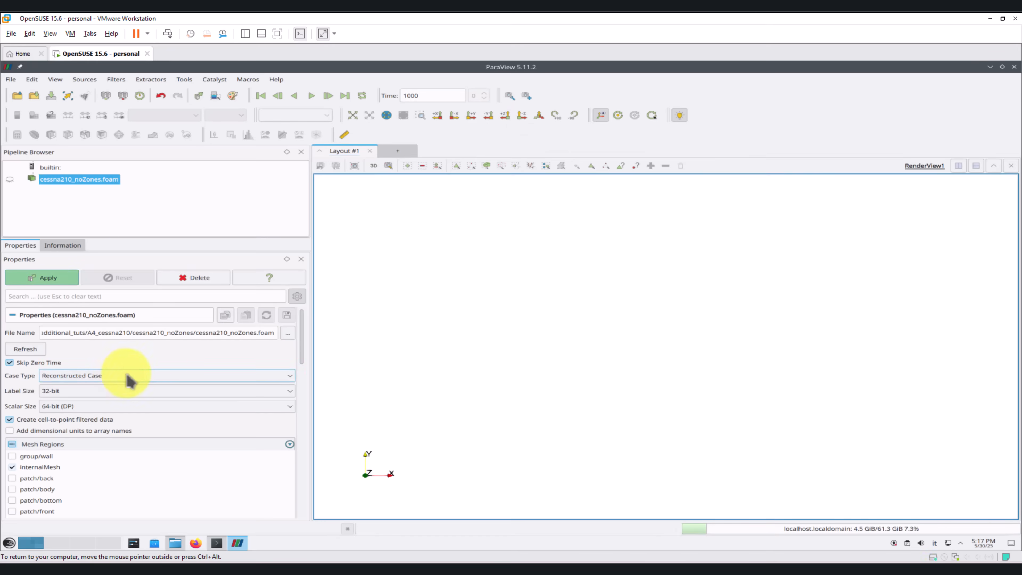
left_click(208, 278)
Step: Load the saved state state1.pvsm from the case's paraview folder, using the file names from the state
left_click(11, 79)
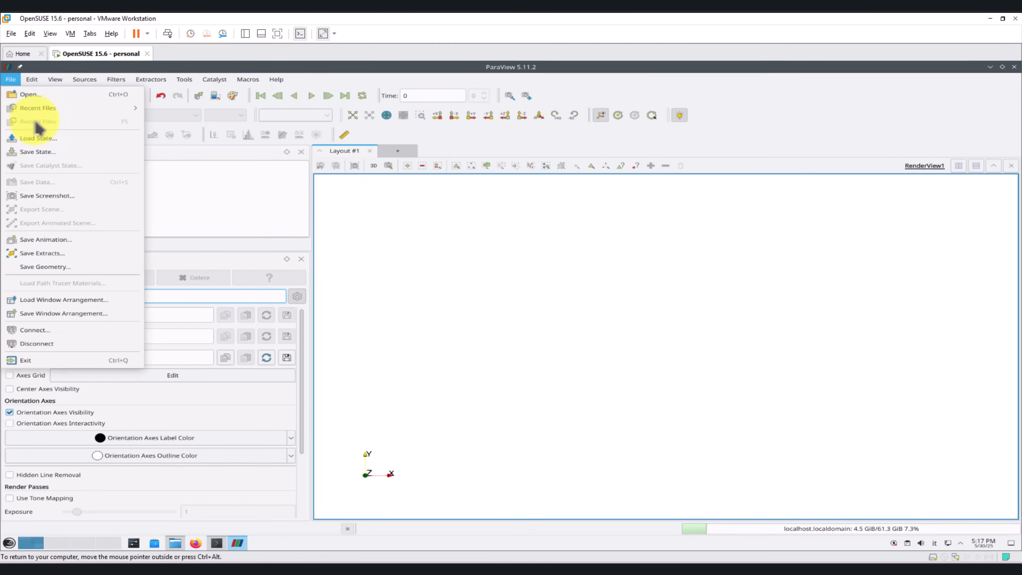
left_click(42, 147)
double_click(293, 166)
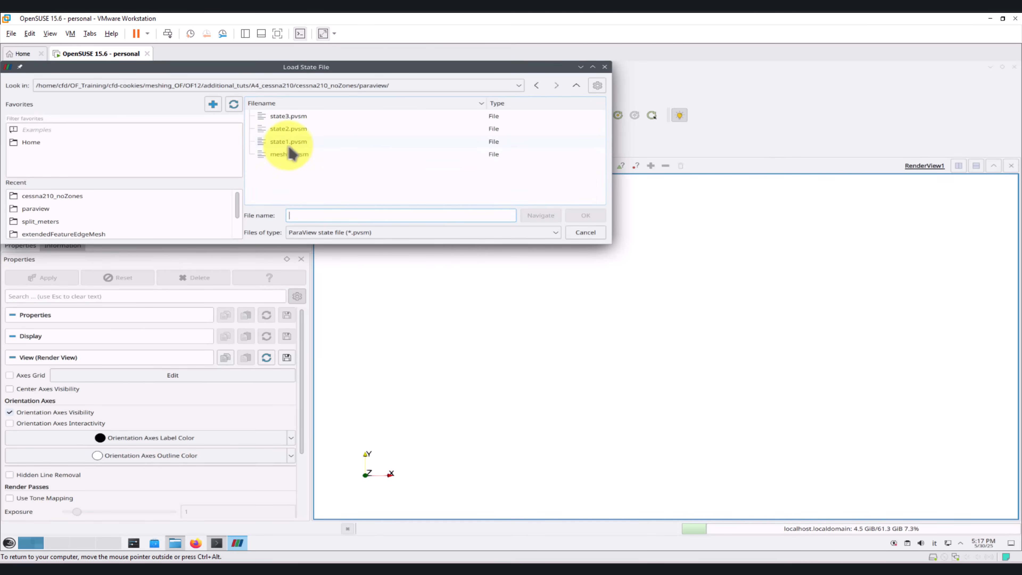
double_click(299, 146)
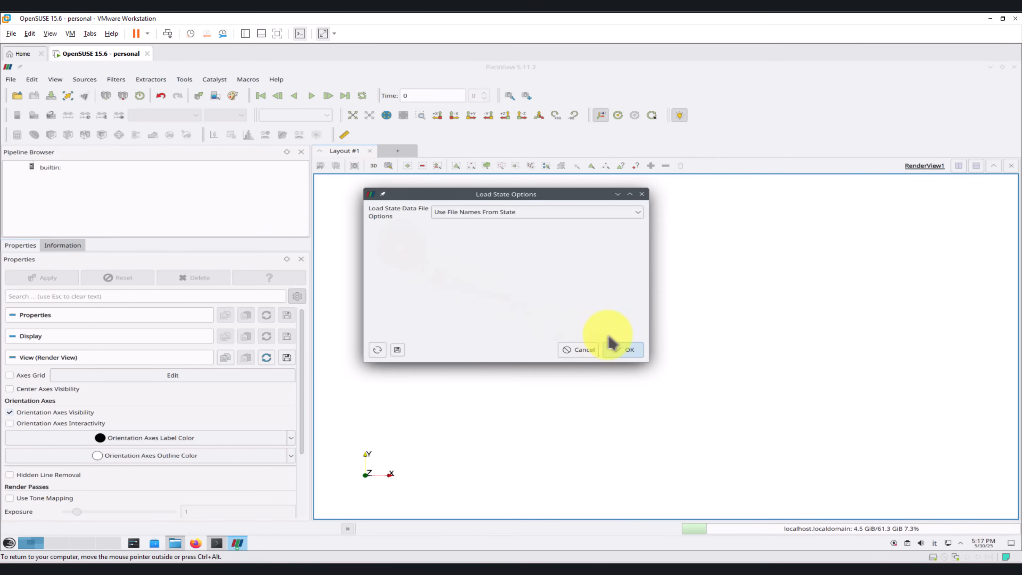
left_click(624, 350)
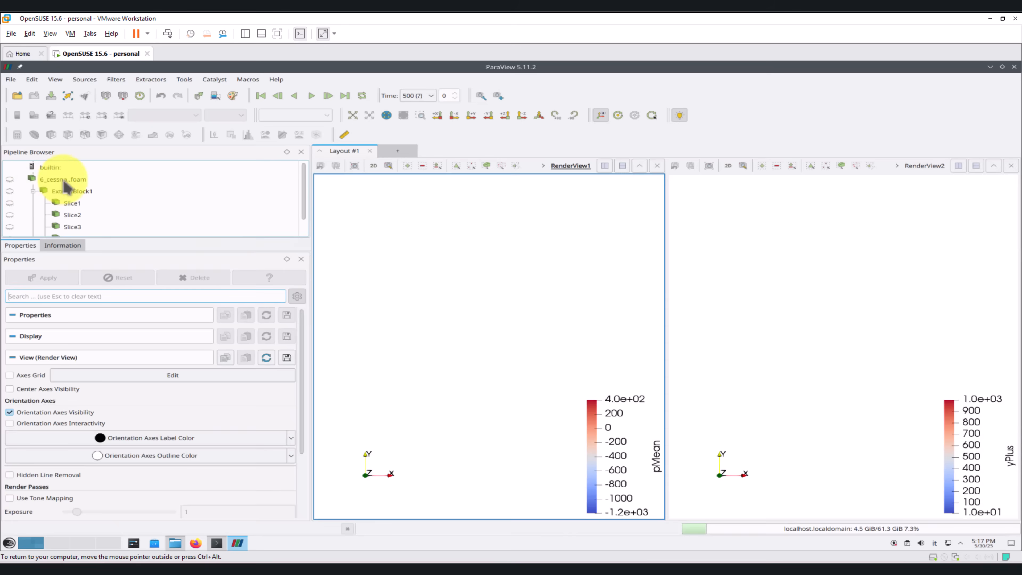
Step: Set the case type of the 6_cessna..foam source to Reconstructed Case and apply it
left_click(63, 179)
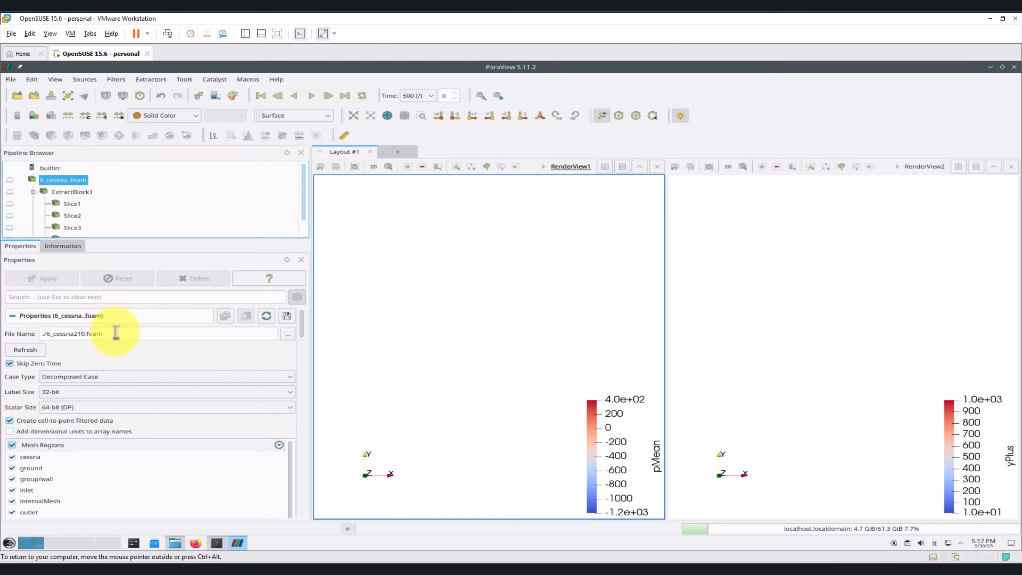
left_click(99, 383)
left_click(79, 394)
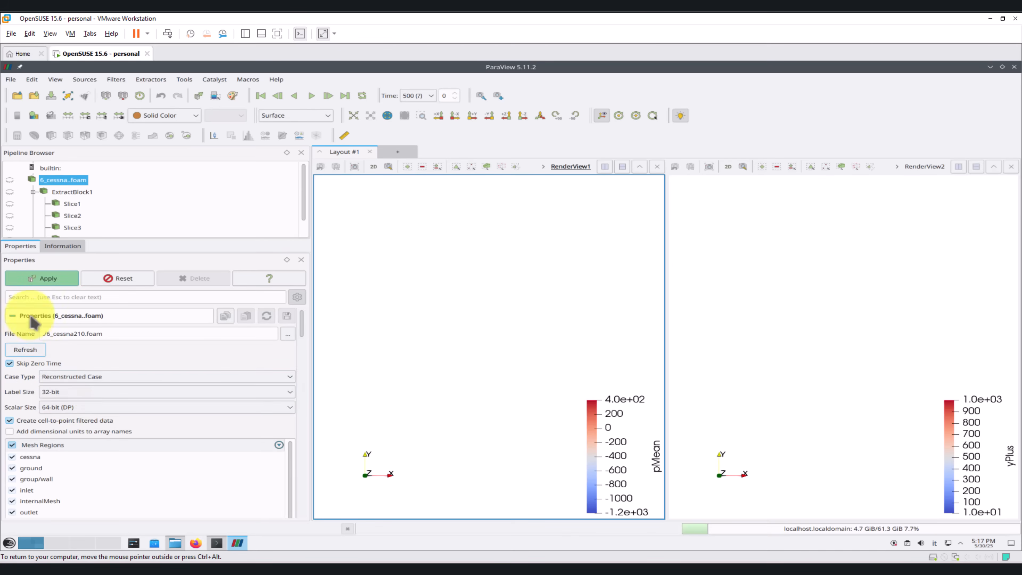
left_click(45, 278)
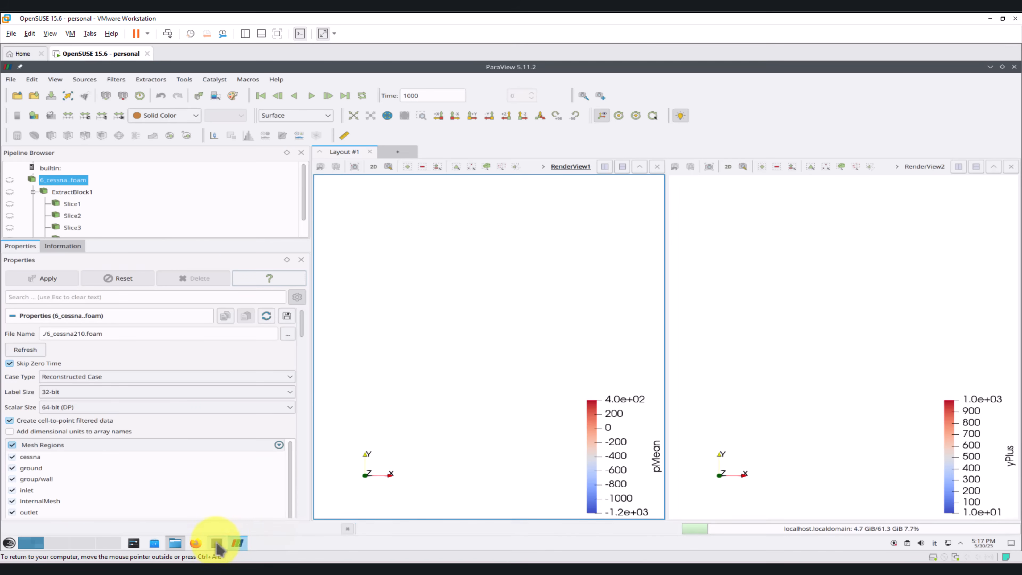
left_click(216, 543)
left_click(166, 203)
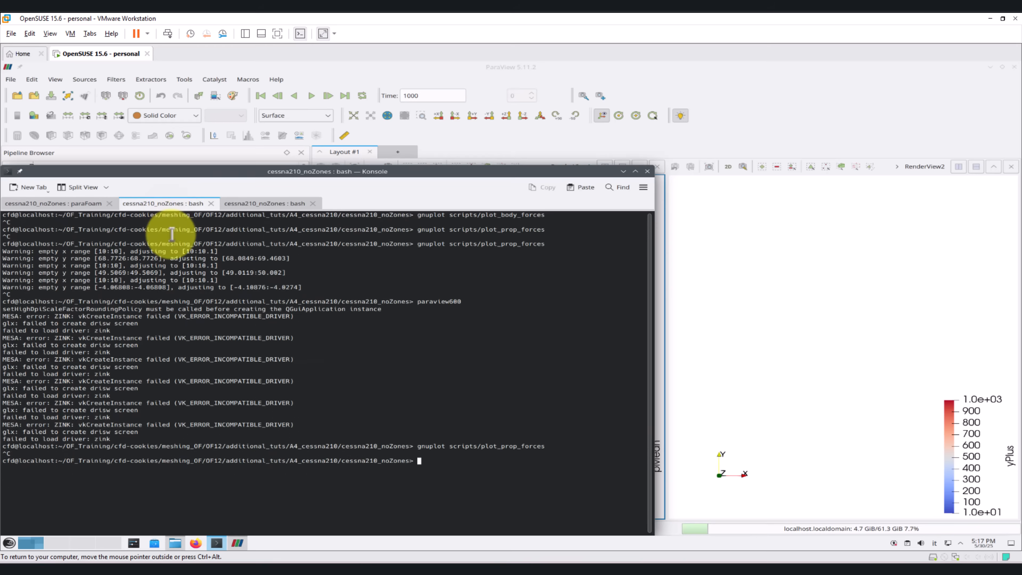
type("foamTo")
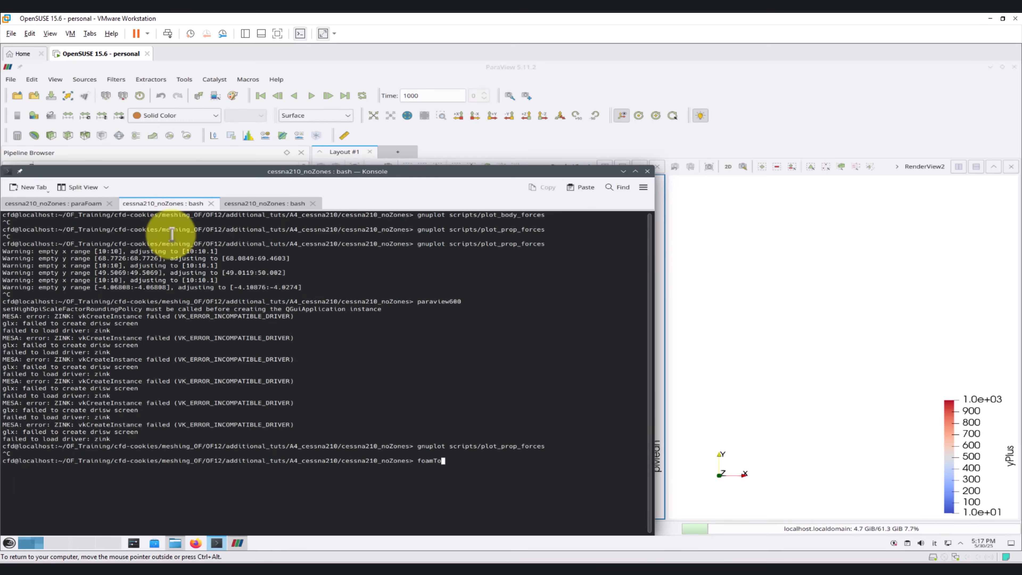
type("En")
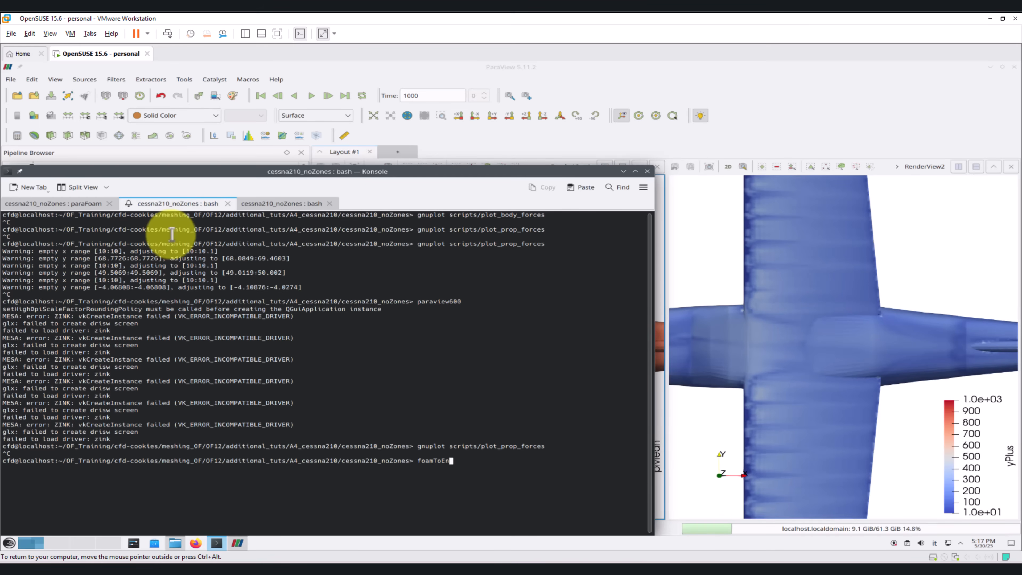
type("sight")
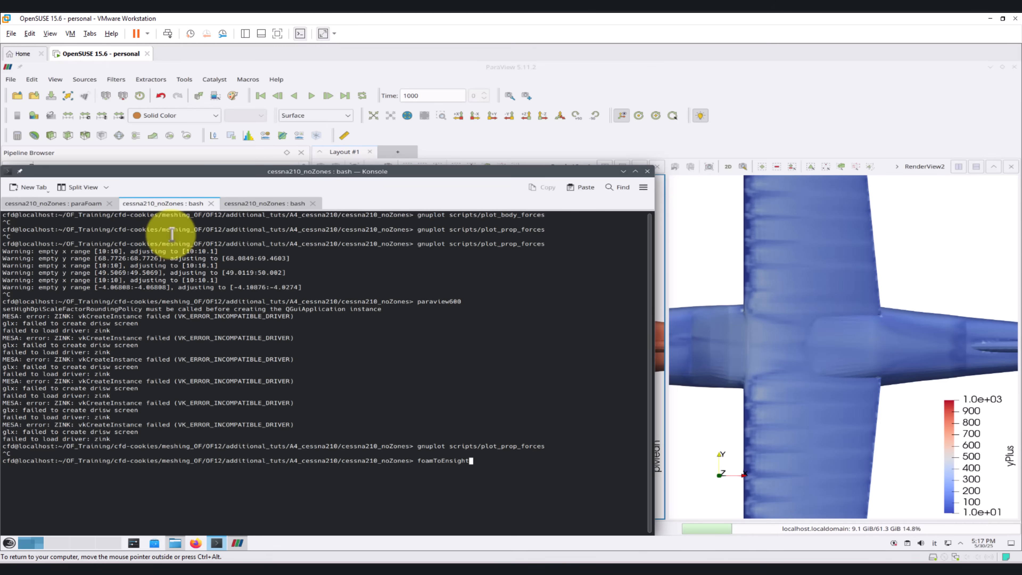
key("ctrl+c")
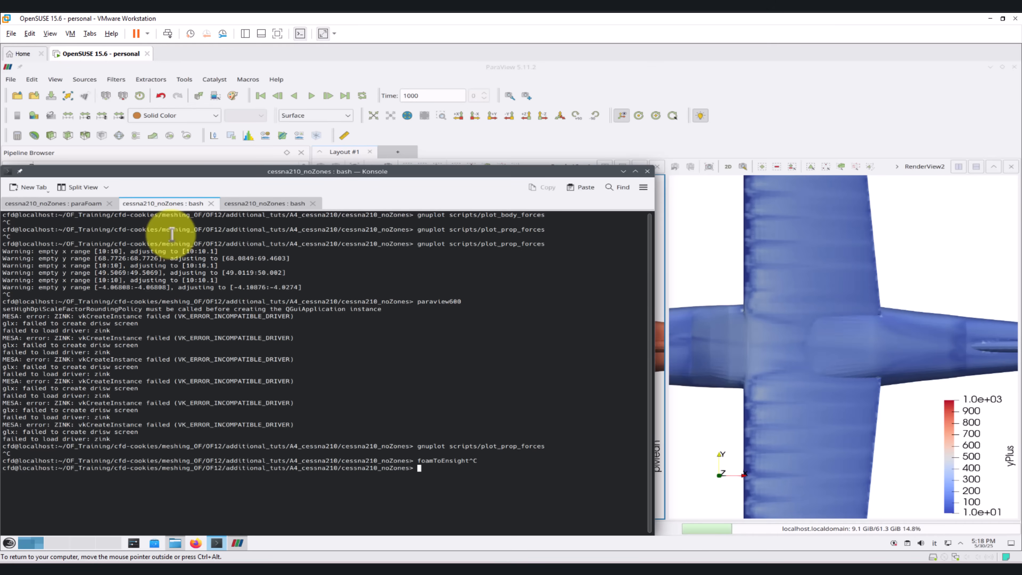
left_click(623, 171)
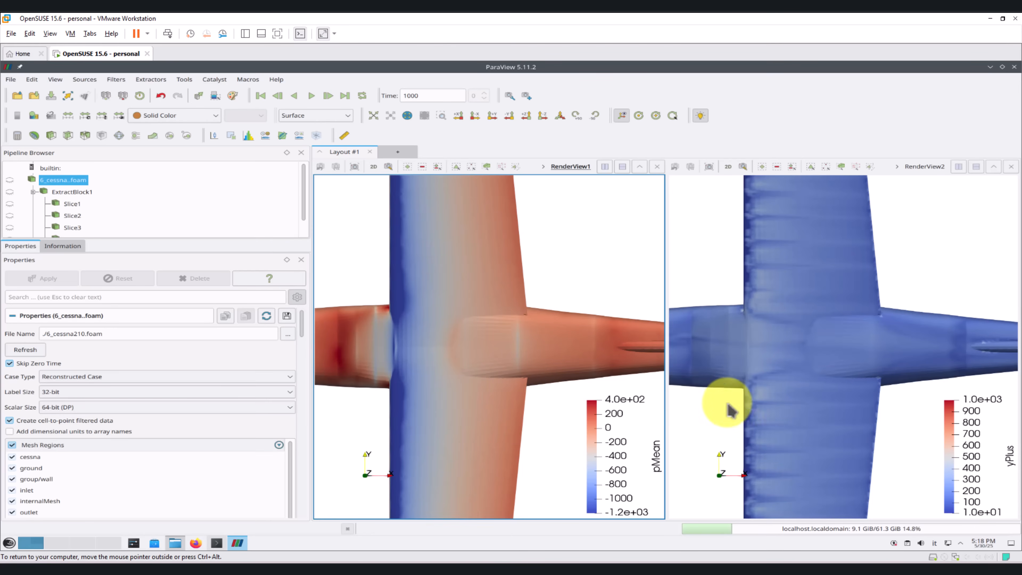
Step: Display ExtractBlock2 as Surface With Edges in the pMean view and examine the surface mesh on the wing and fuselage
scroll(780, 284, "down", 2)
scroll(783, 422, "down", 3)
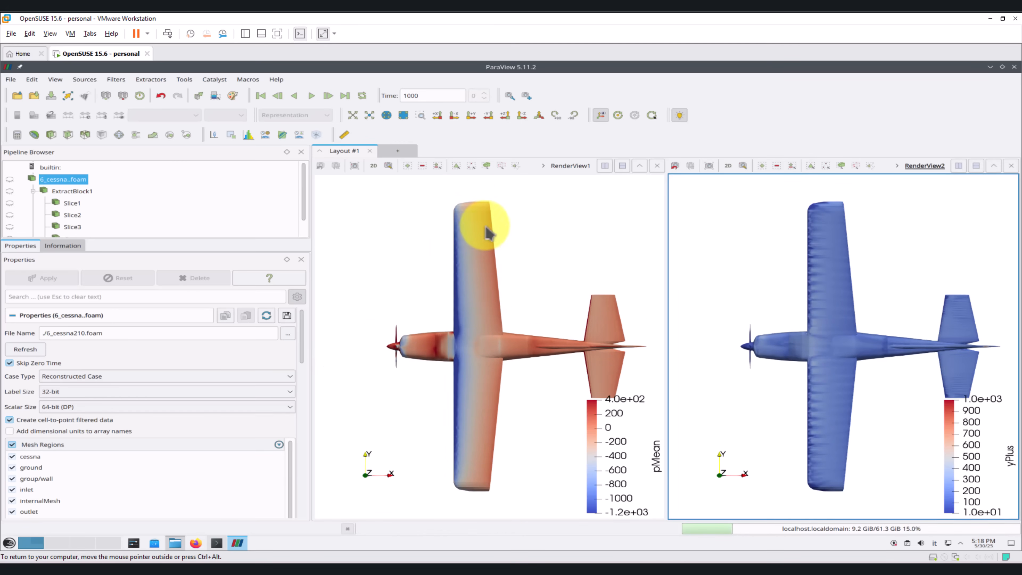
scroll(353, 251, "up", 3)
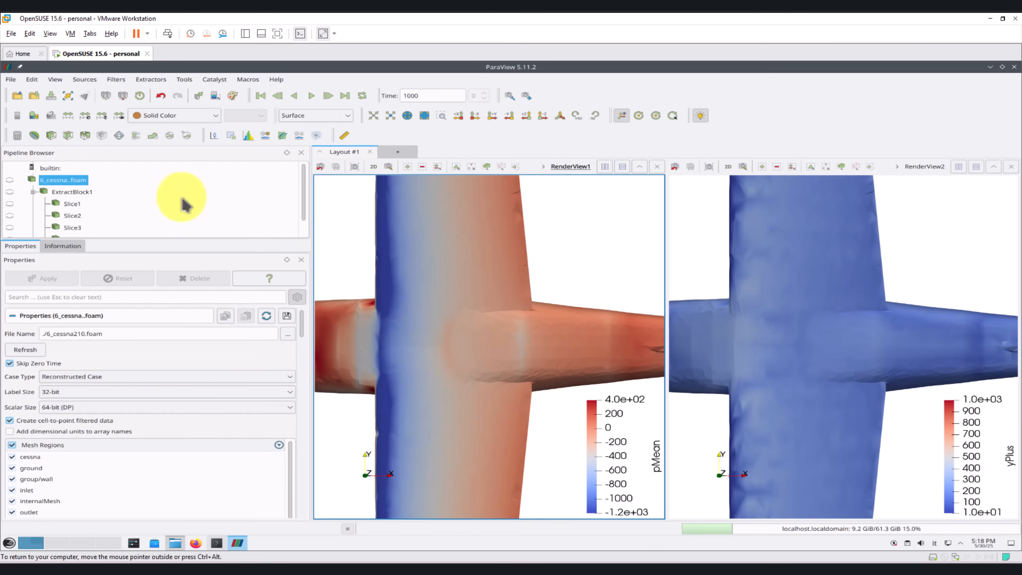
scroll(76, 209, "down", 1)
left_click(74, 233)
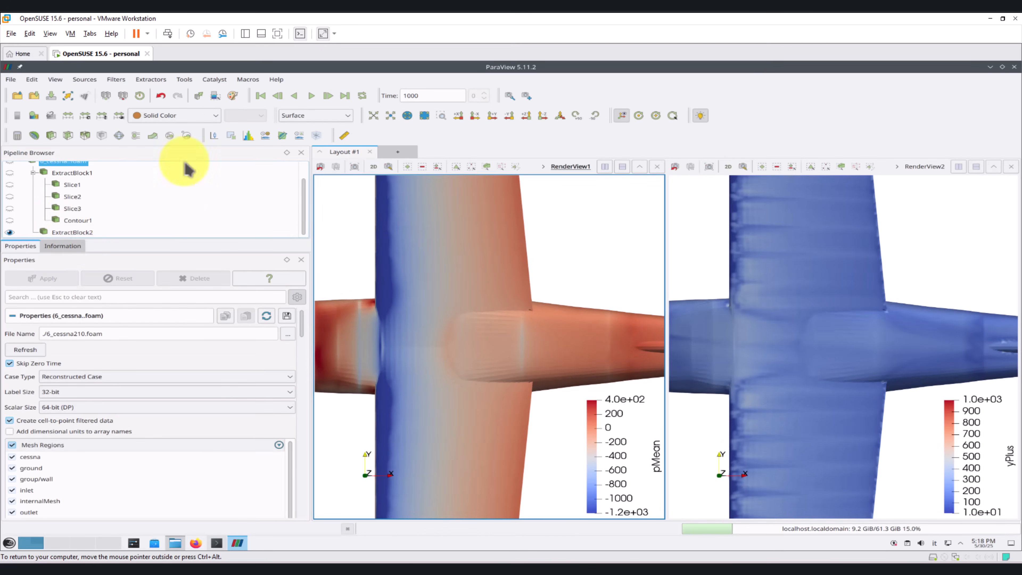
left_click(338, 115)
left_click(330, 202)
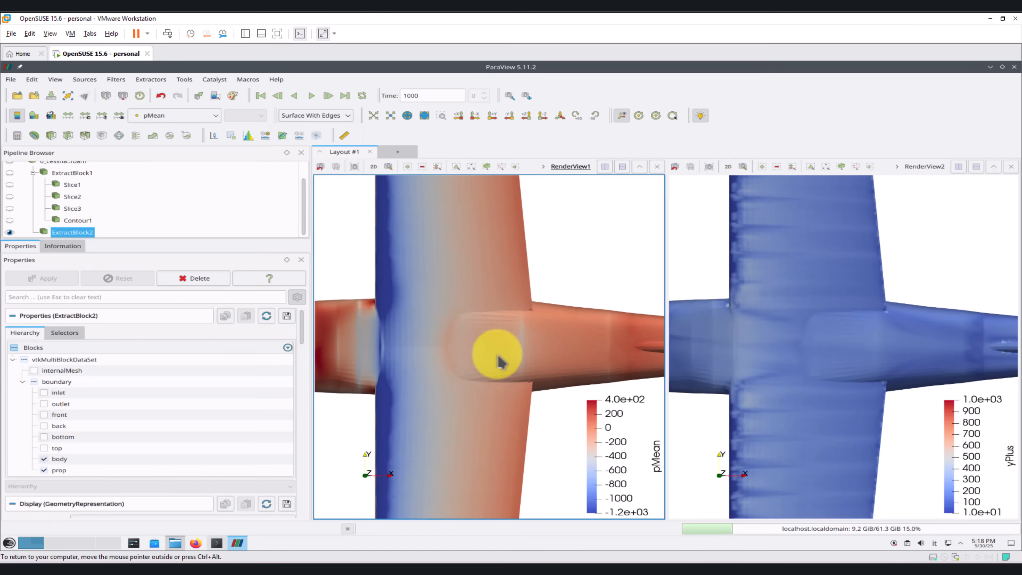
mouse_move(502, 372)
middle_mouse_down()
mouse_move(503, 332)
mouse_move(617, 331)
middle_mouse_up()
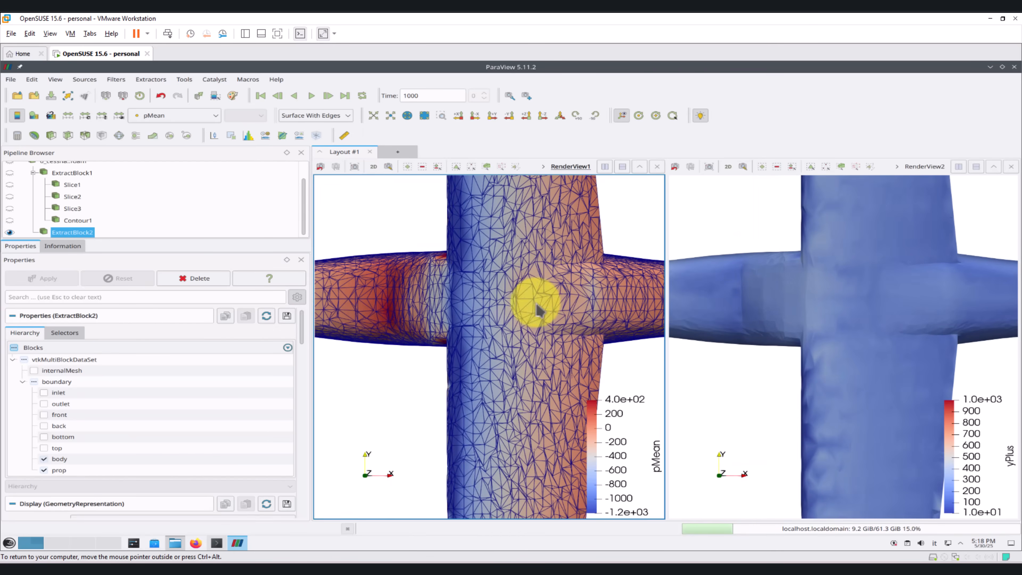
right_click_drag(536, 301, 488, 451)
right_click_drag(499, 299, 497, 228)
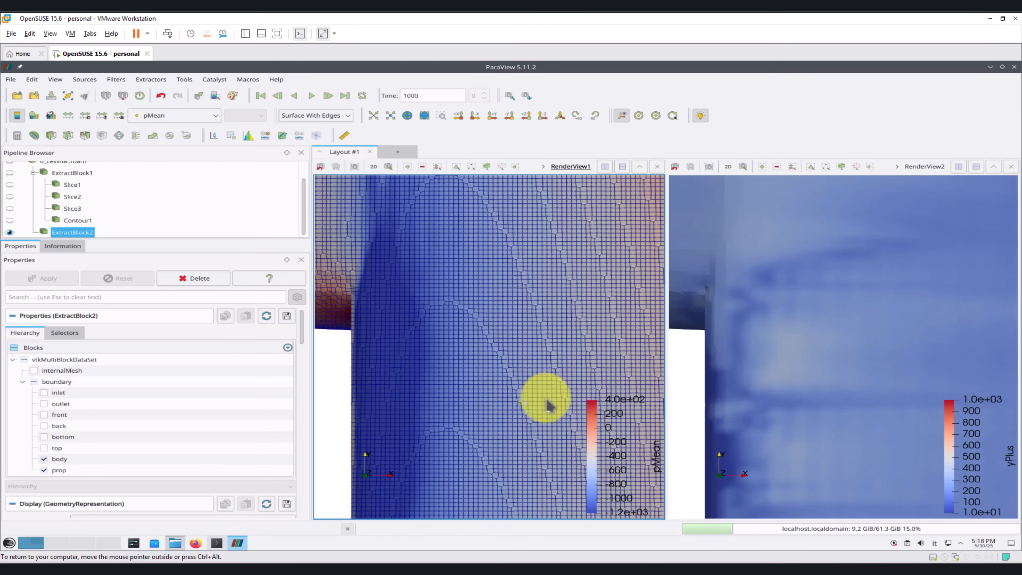
middle_click_drag(424, 307, 475, 402)
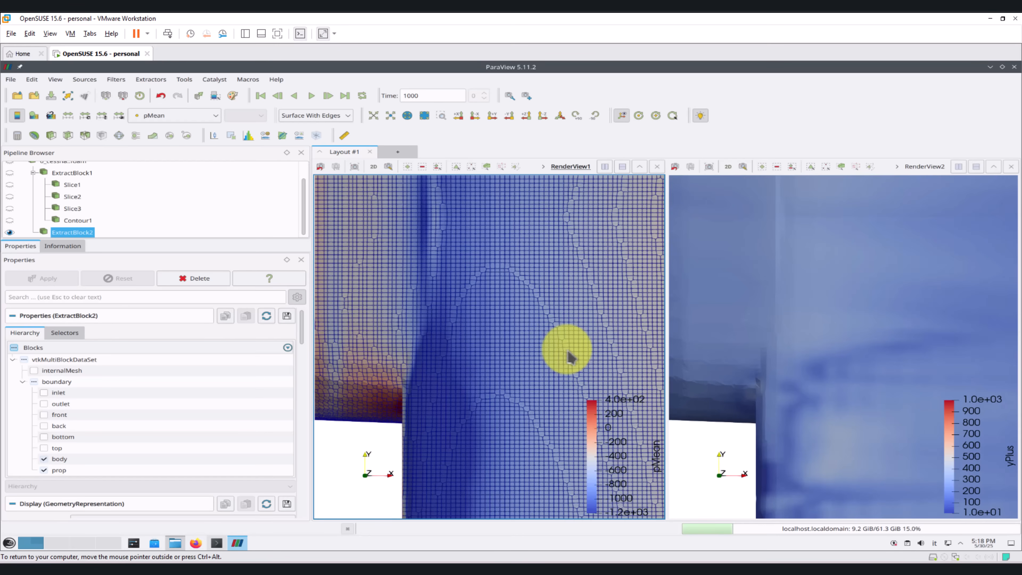
Step: Show Slice1 as Surface With Edges without its plane widget, framing the whole aircraft from the side and leaving Slice2 hidden
left_click(11, 197)
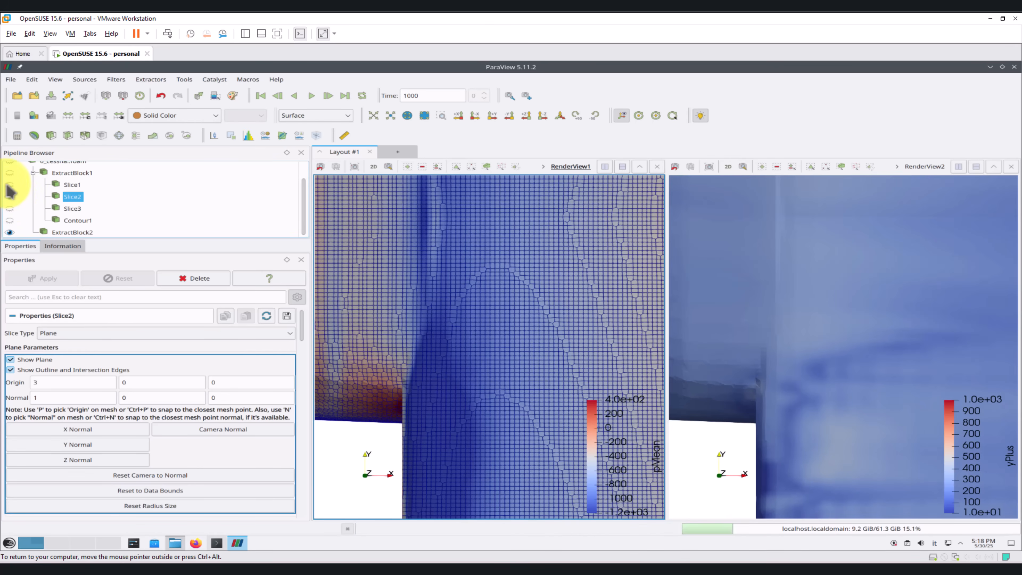
left_click(10, 184)
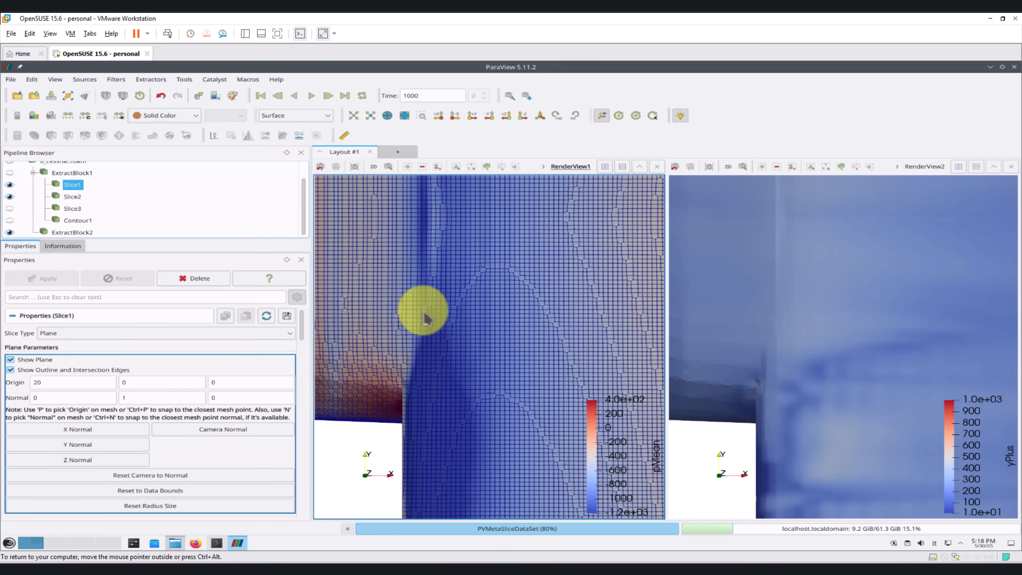
left_click(373, 166)
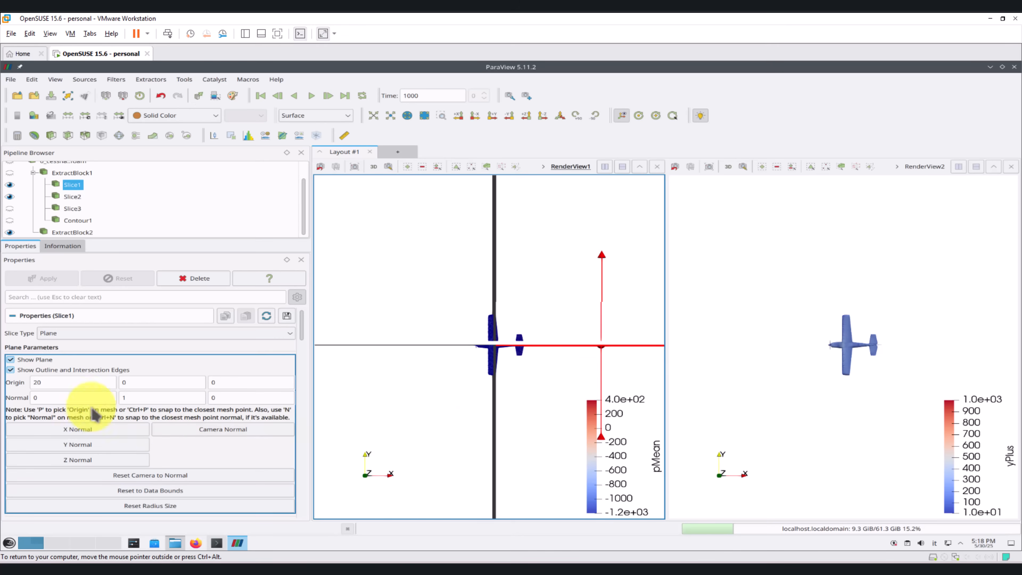
left_click(35, 365)
left_click_drag(411, 445, 405, 372)
left_click(10, 196)
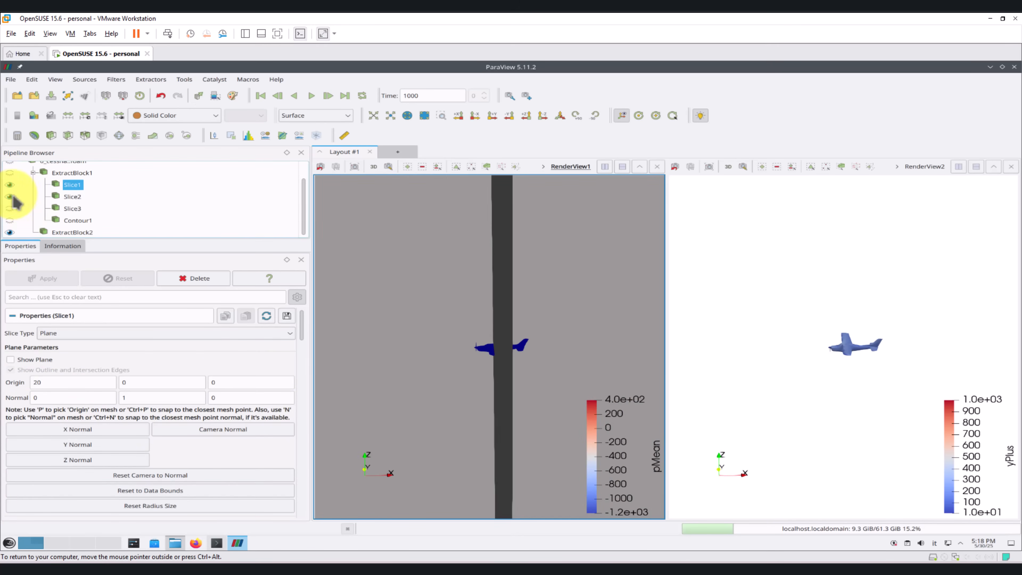
scroll(491, 292, "up", 5)
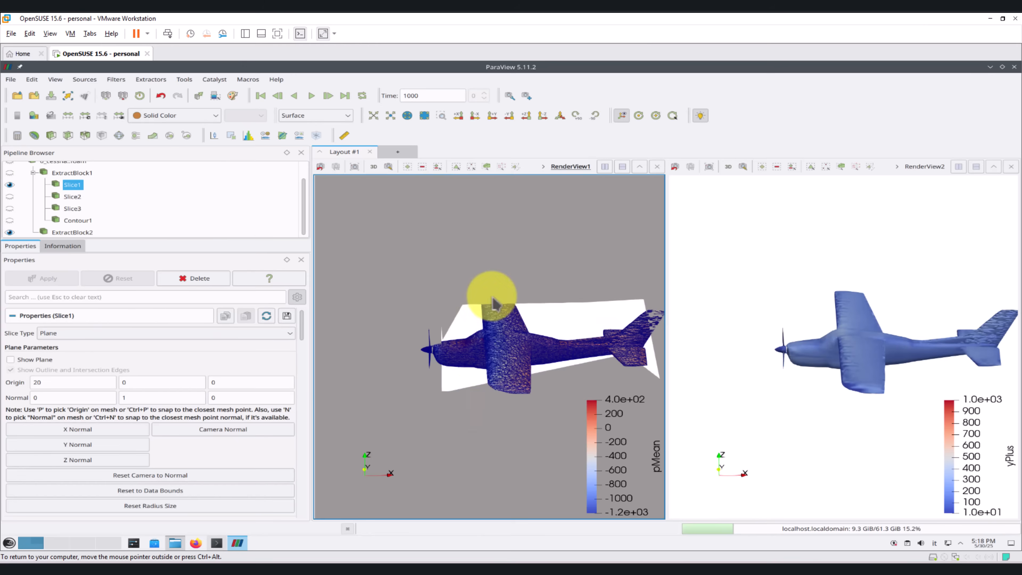
left_click(339, 116)
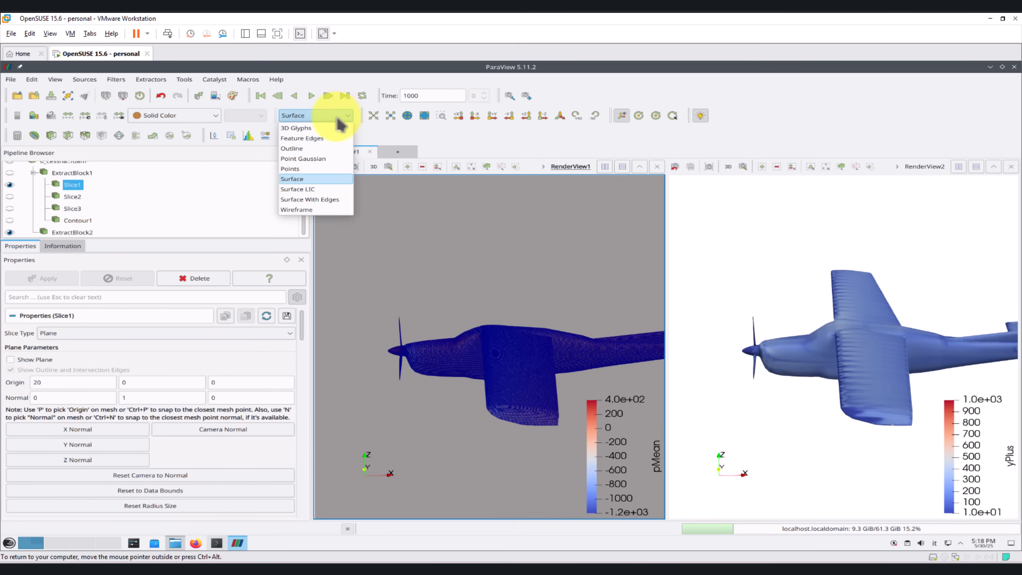
left_click(329, 200)
Step: Examine the Slice1 volume mesh and the surface mesh around the propeller, spinner and nose
left_click_drag(520, 315, 501, 368)
scroll(499, 363, "up", 4)
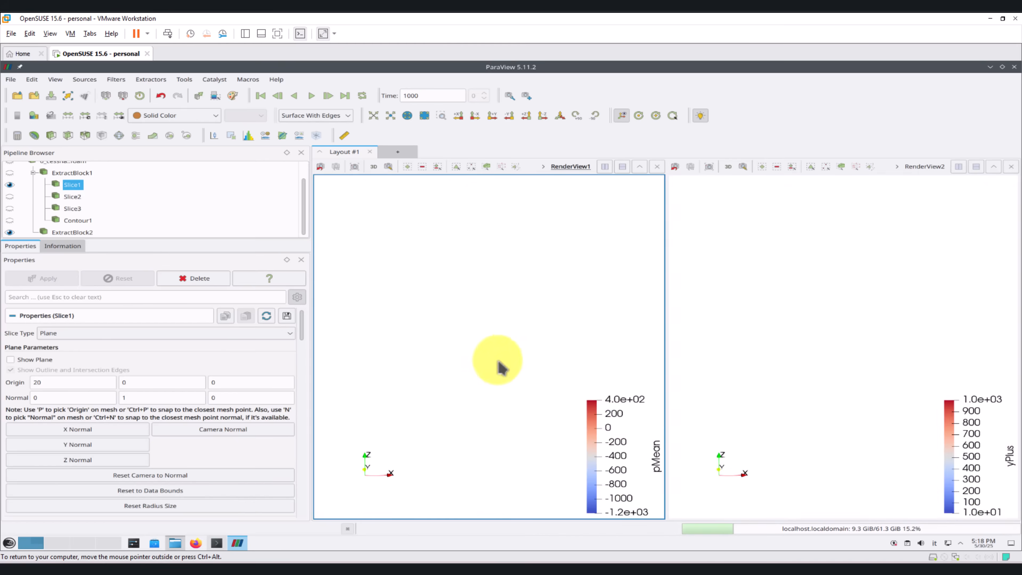
left_click_drag(517, 312, 414, 356)
left_click_drag(498, 343, 438, 343)
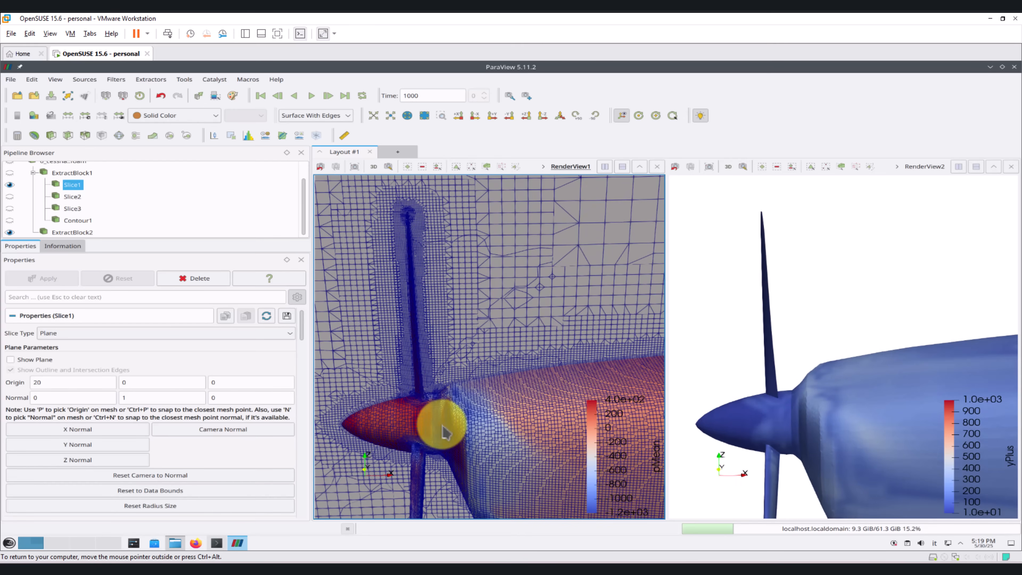
left_click_drag(445, 433, 499, 431)
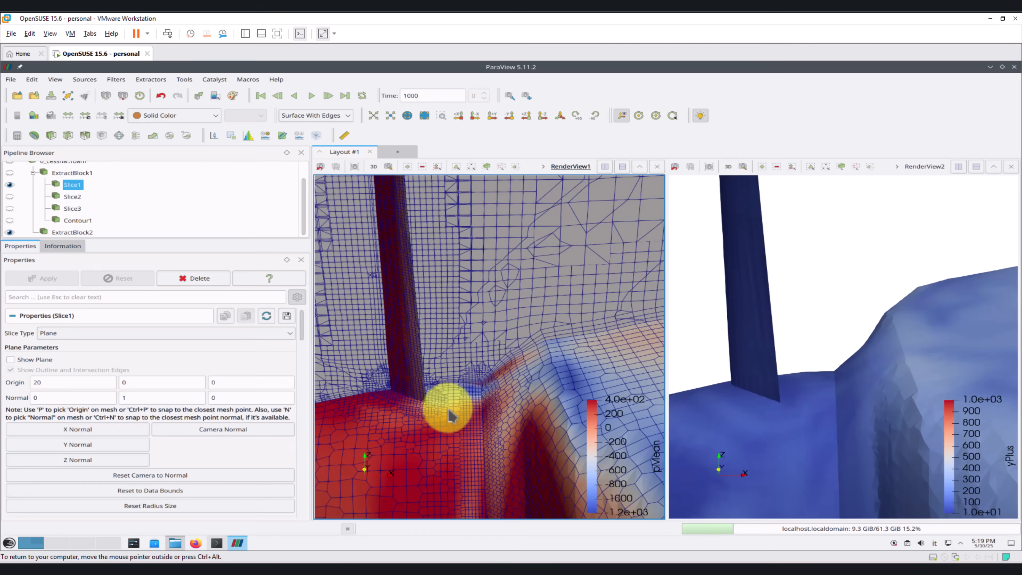
scroll(452, 408, "down", 13)
scroll(482, 389, "up", 7)
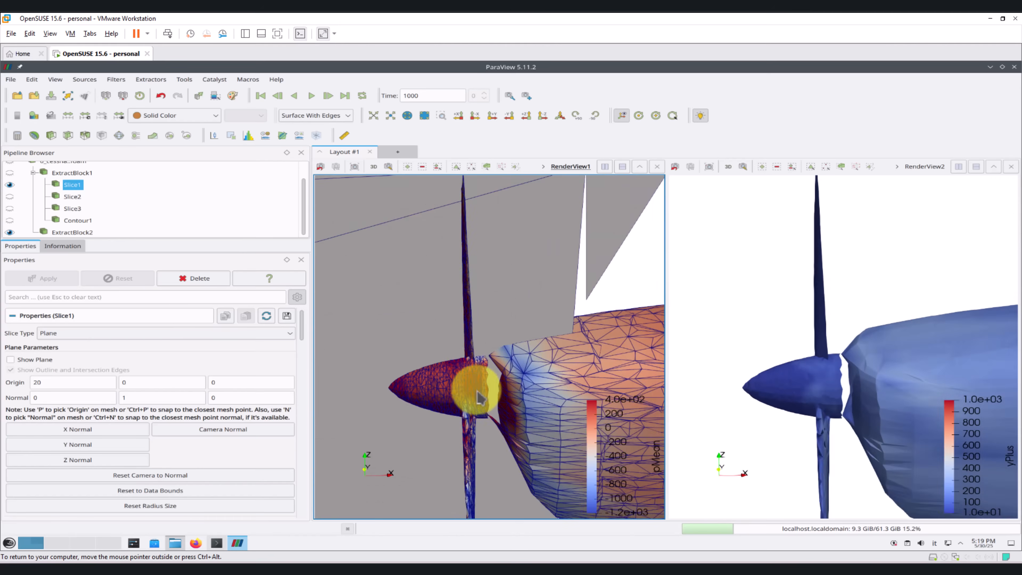
scroll(459, 387, "up", 3)
scroll(474, 405, "up", 3)
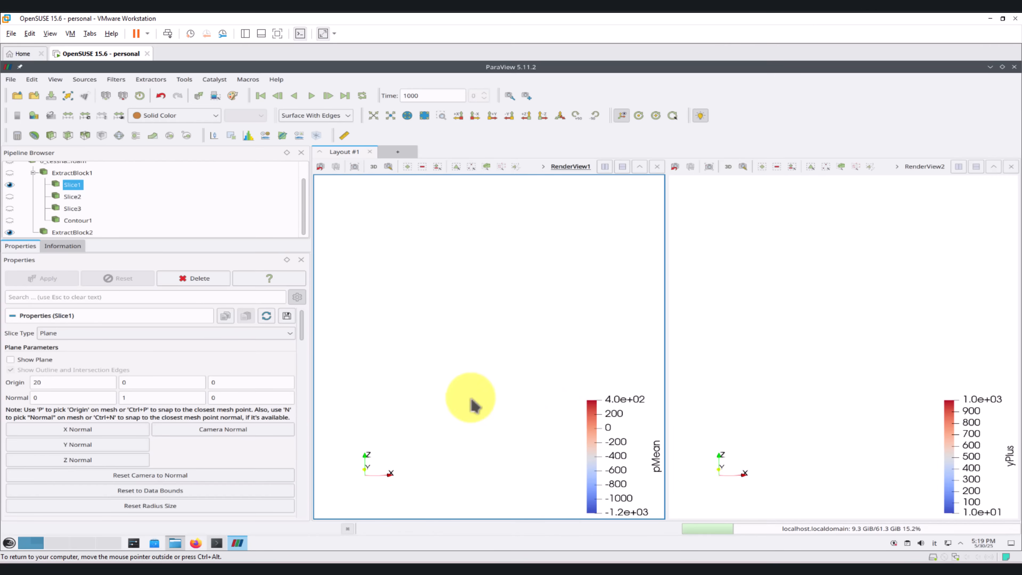
scroll(475, 404, "down", 5)
scroll(468, 392, "up", 2)
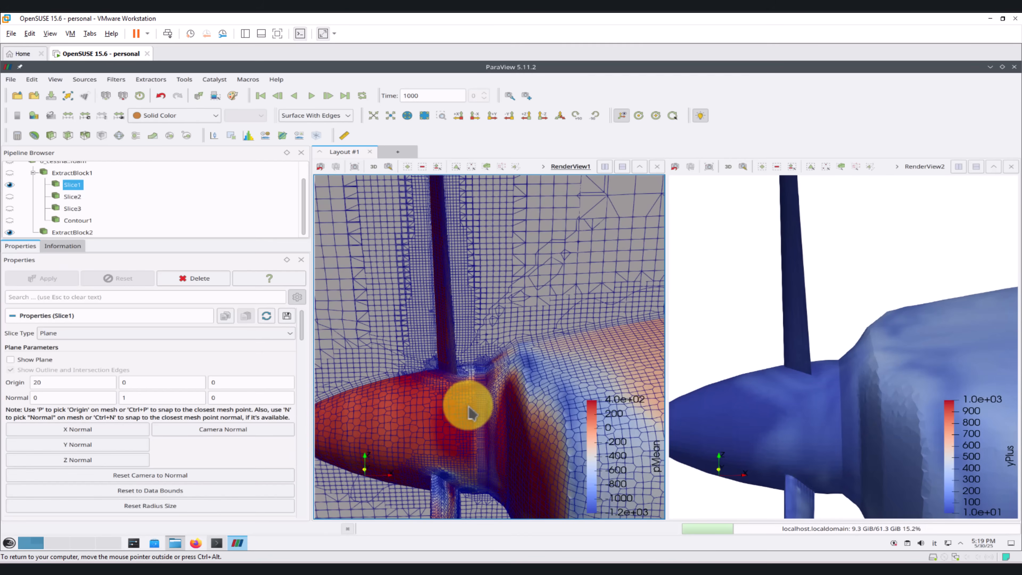
scroll(471, 413, "down", 6)
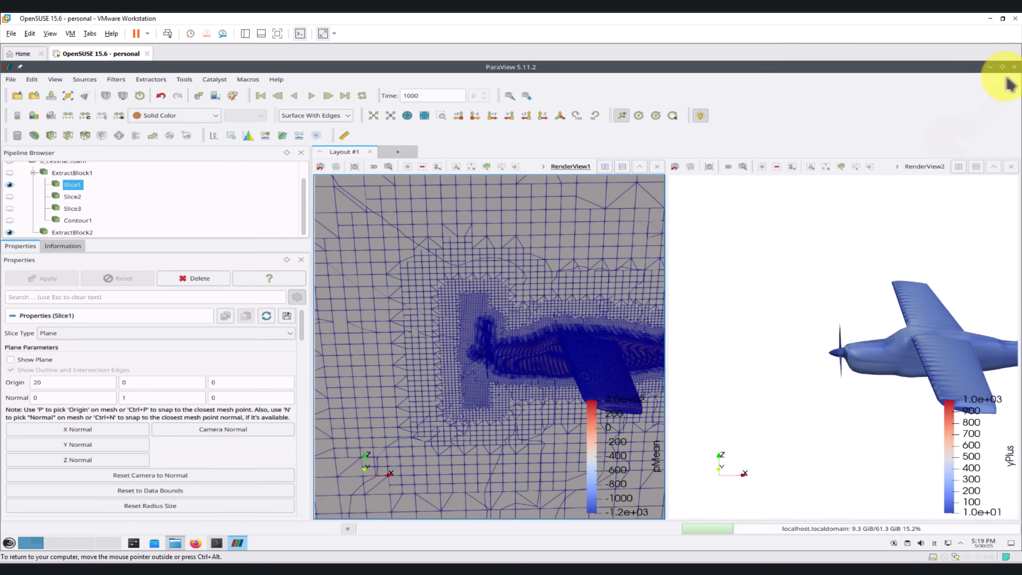
Step: Close ParaView and run foamCleanTutorials on the cessna210_noZones case in the first terminal session
left_click(1014, 68)
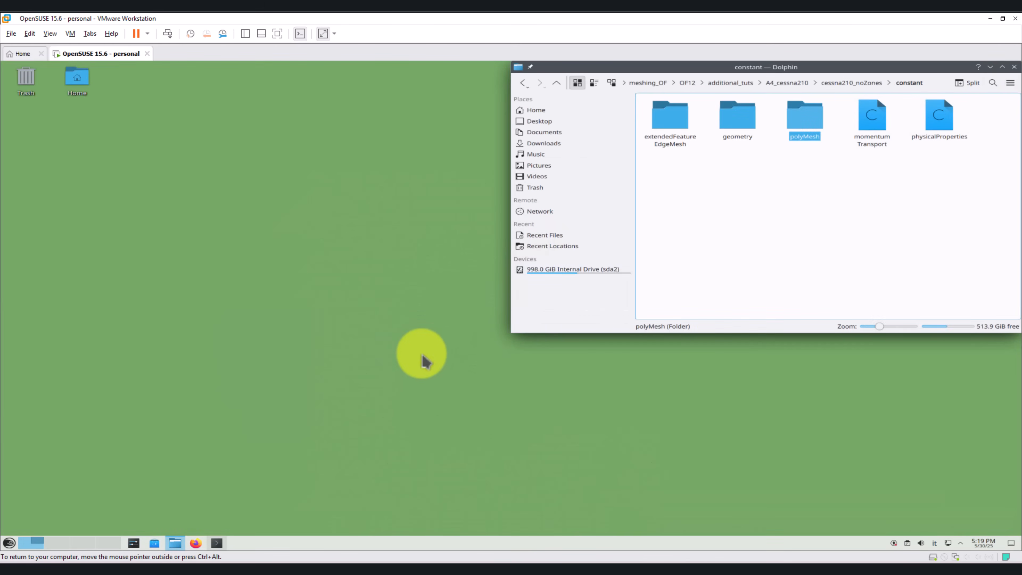
left_click(216, 542)
type("foam")
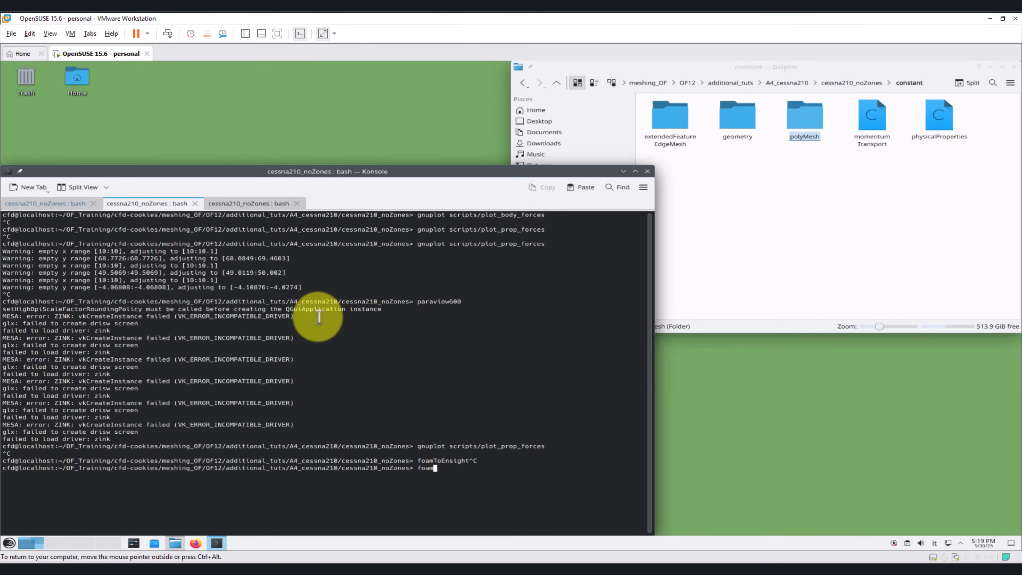
type("Clea^C")
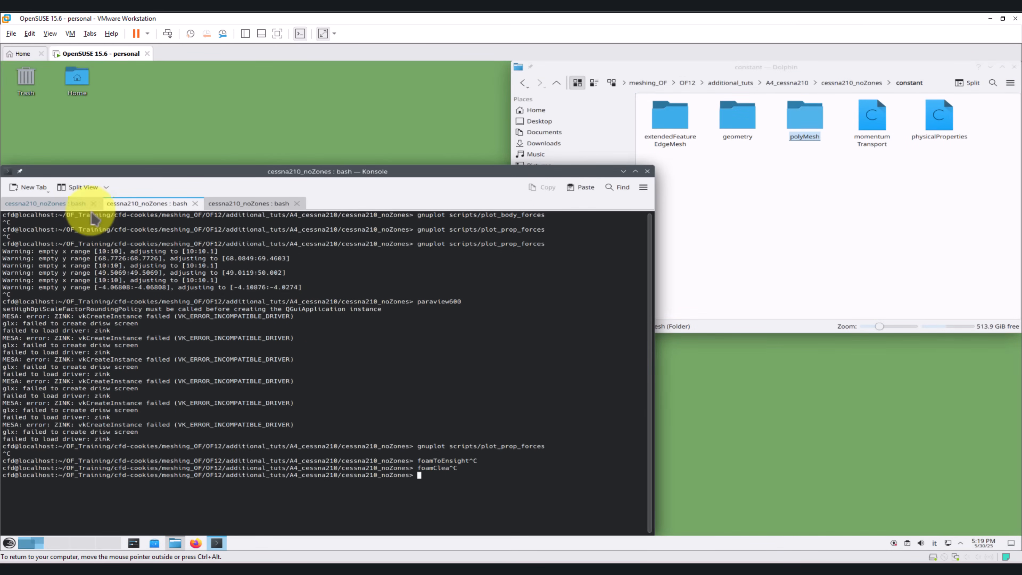
left_click(60, 203)
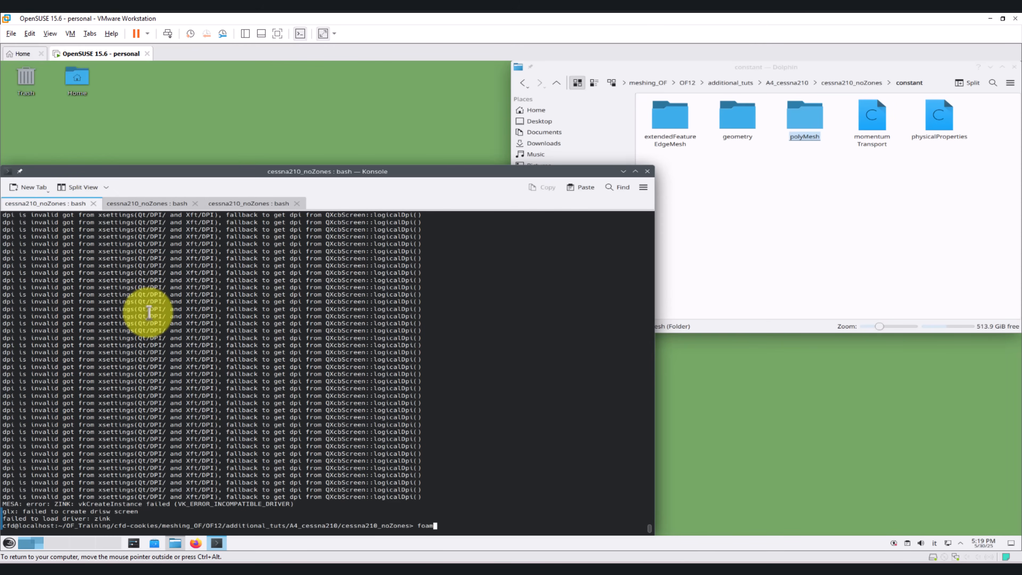
type("foamCleanTutorials")
key("Return")
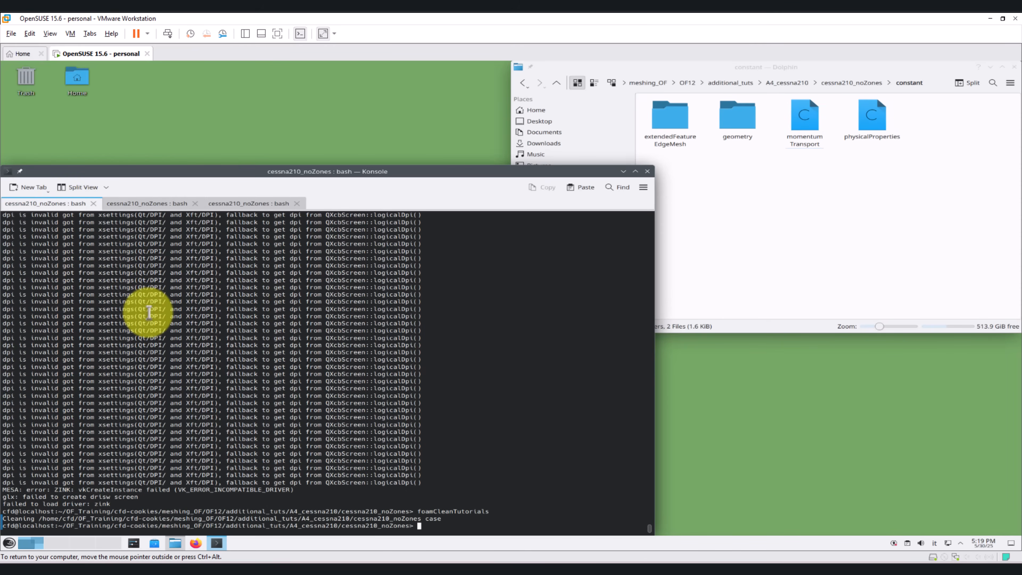
Step: Open README.TXT from the case's solutions/fine_mesh folder and read the settings listed for each saved solution
left_click(856, 86)
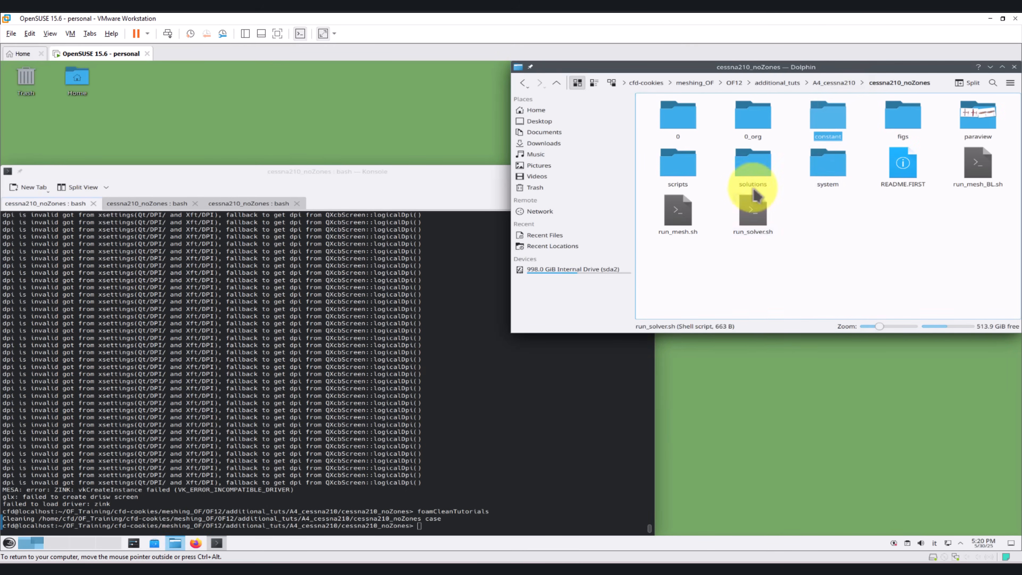
double_click(753, 193)
double_click(677, 126)
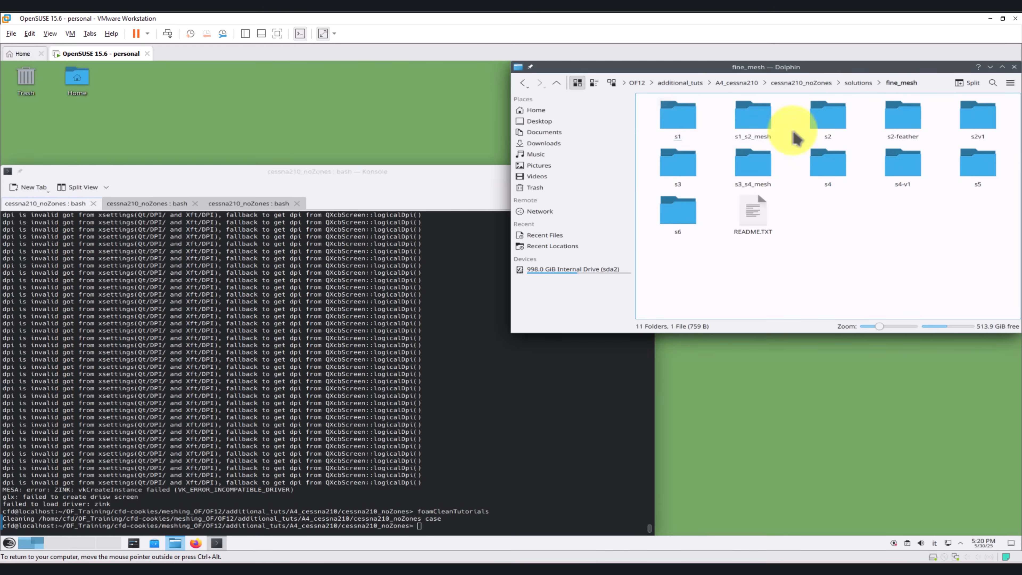
right_click(752, 217)
left_click(741, 235)
double_click(755, 217)
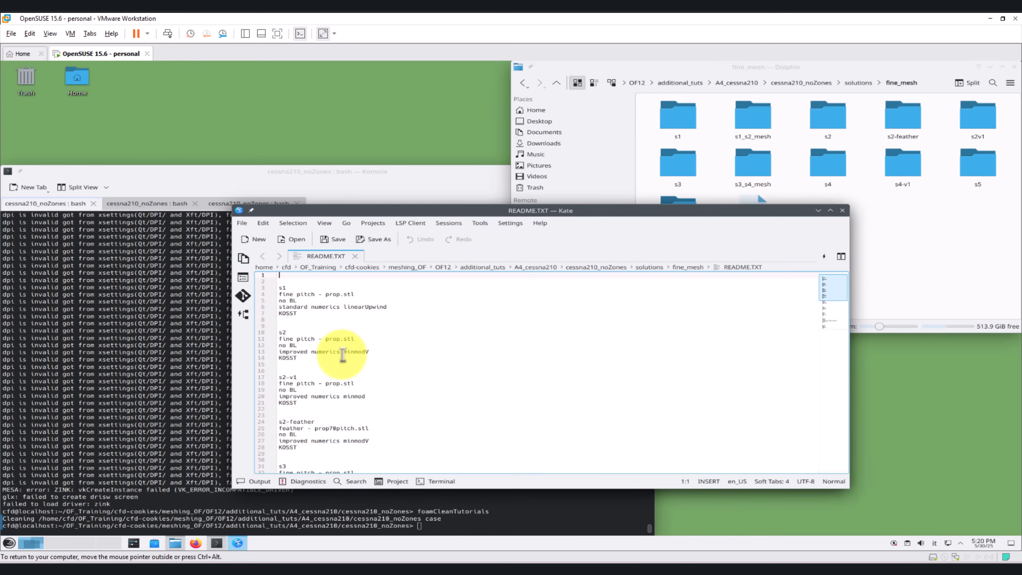
scroll(343, 355, "down", 11)
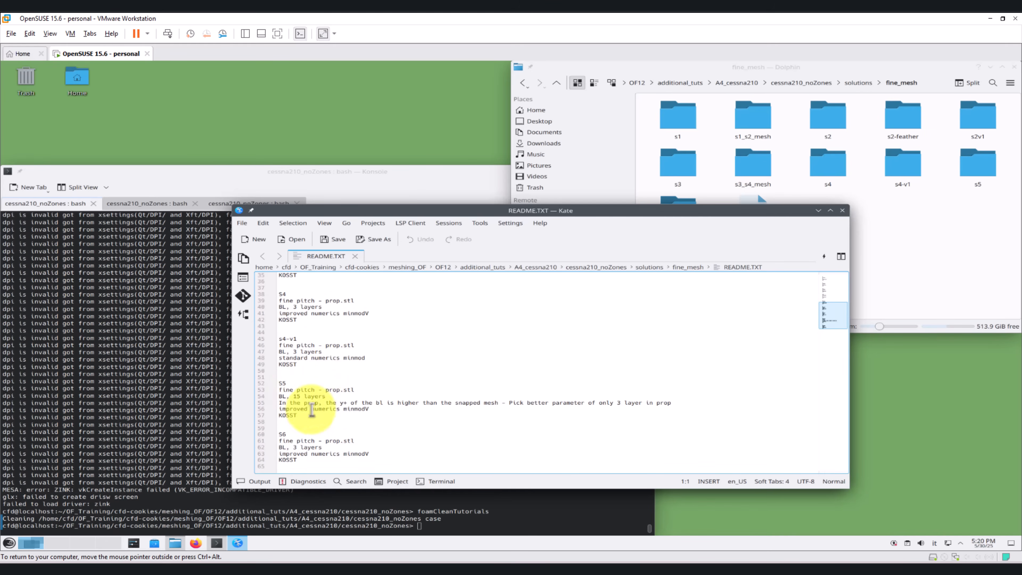
Step: Copy the 1000, polyMesh and postProcessing folders of solution s5 into cessna210_noZones and transfer polyMesh into constant
left_click(917, 247)
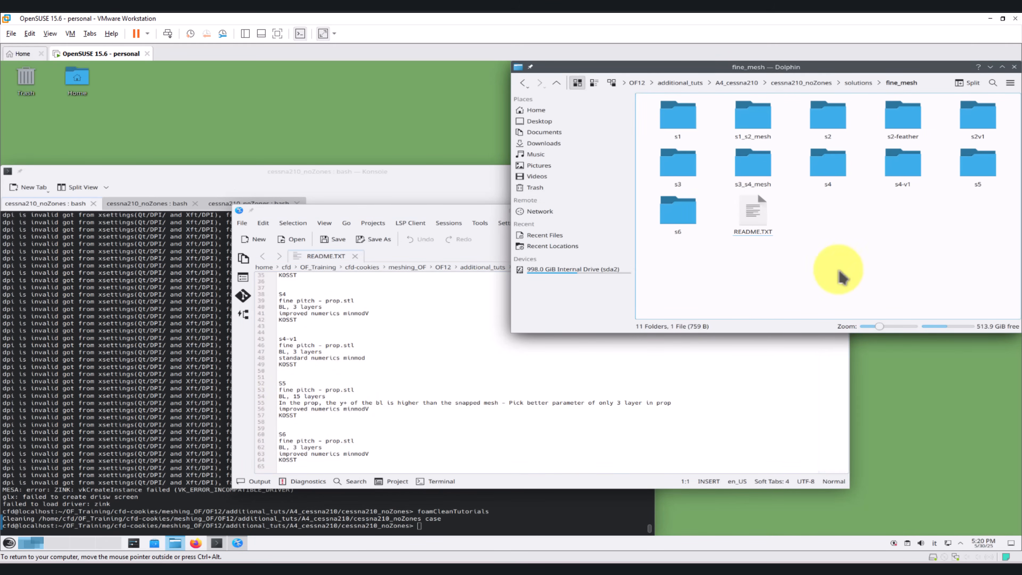
double_click(981, 169)
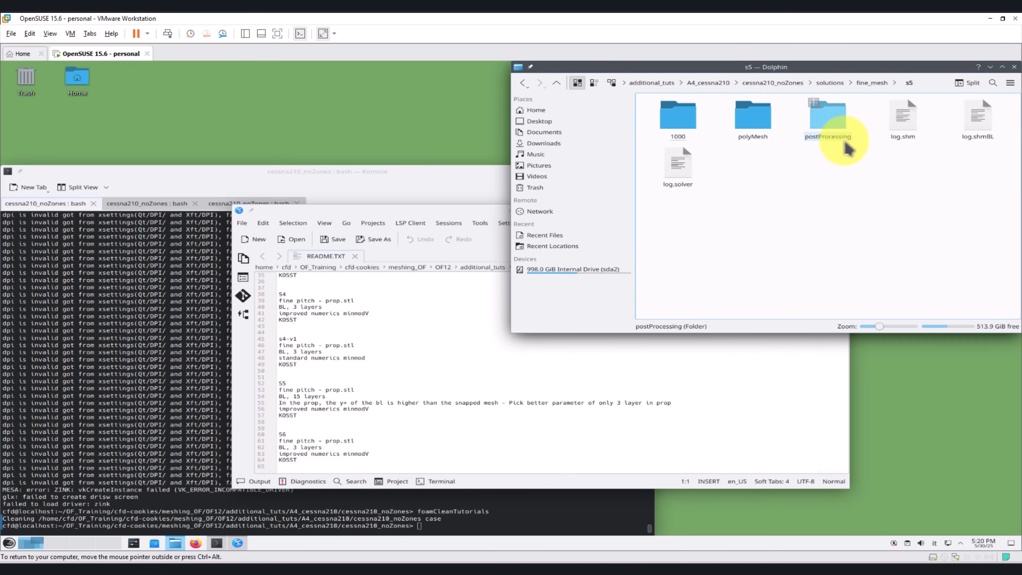
left_click_drag(866, 137, 676, 115)
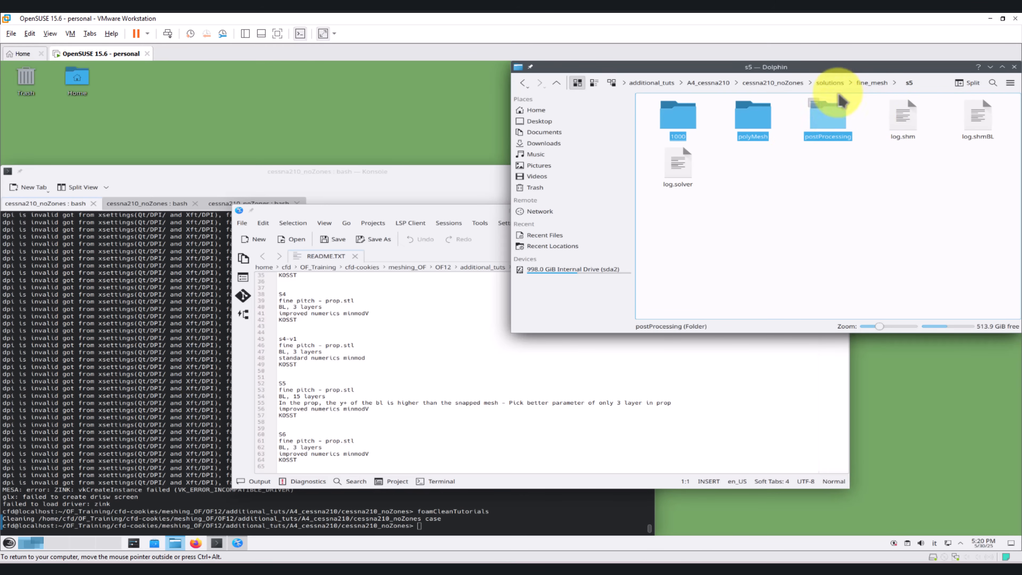
left_click(778, 83)
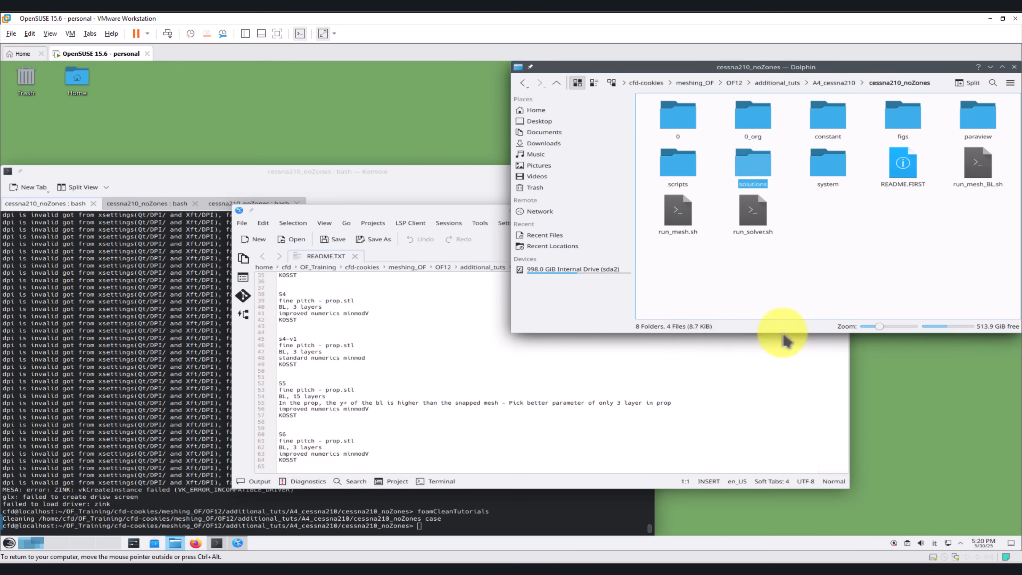
key("ctrl+v")
left_click(864, 265)
left_click(752, 170)
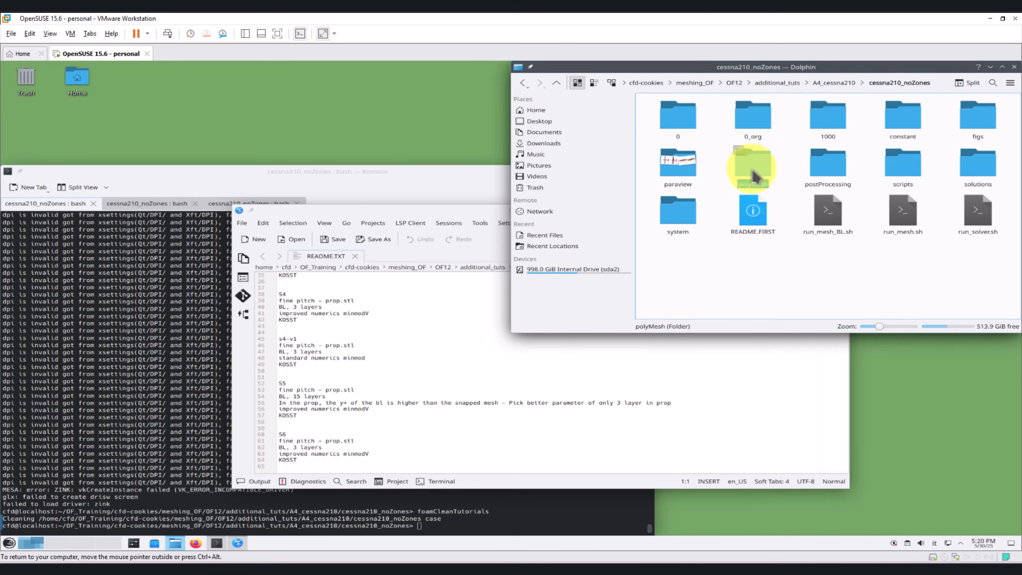
double_click(902, 118)
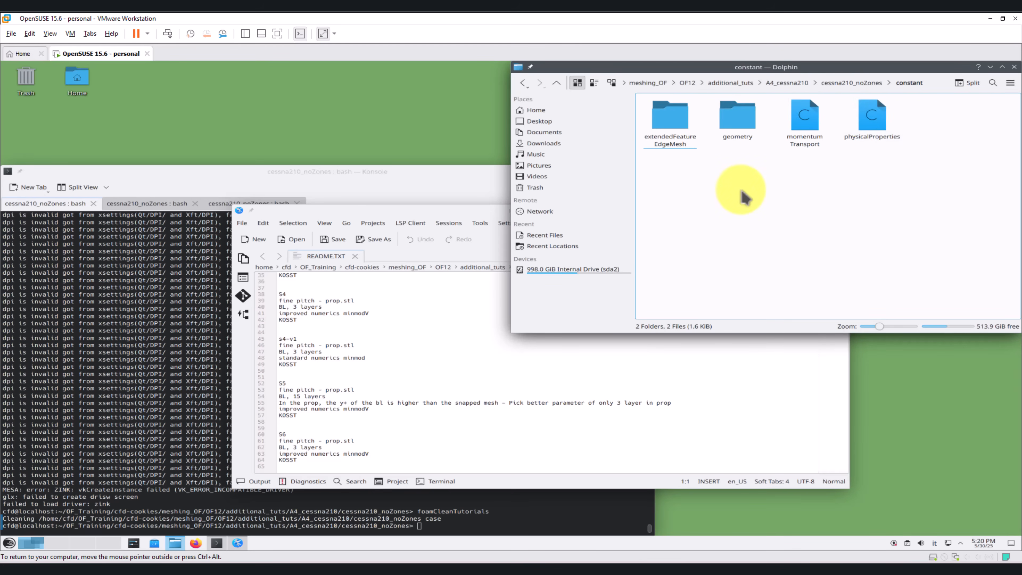
key("ctrl+v")
Step: Run foamCleanTutorials on the case again, check the constant folder and return to the case folder
left_click(156, 335)
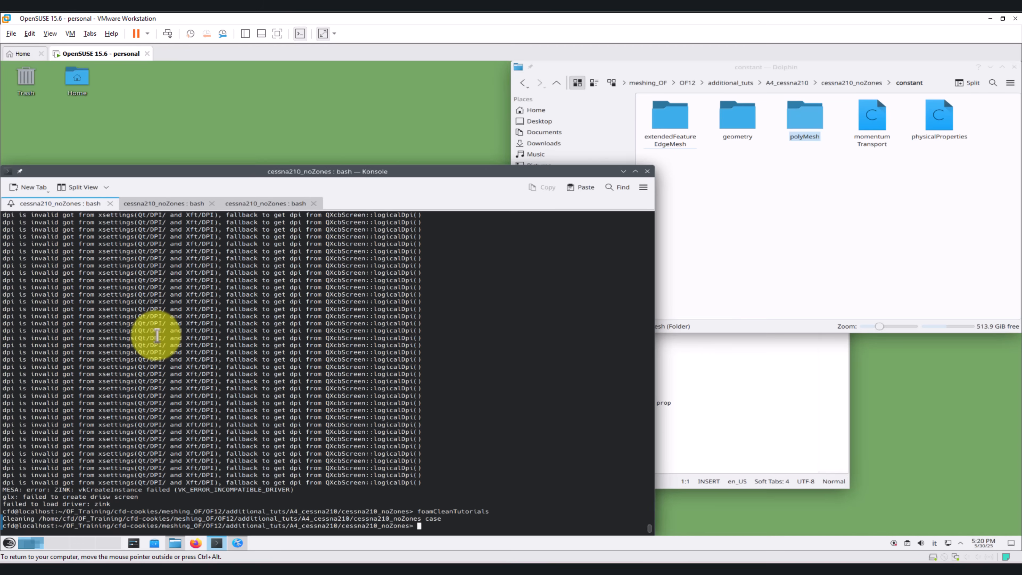
key("Up")
key("Return")
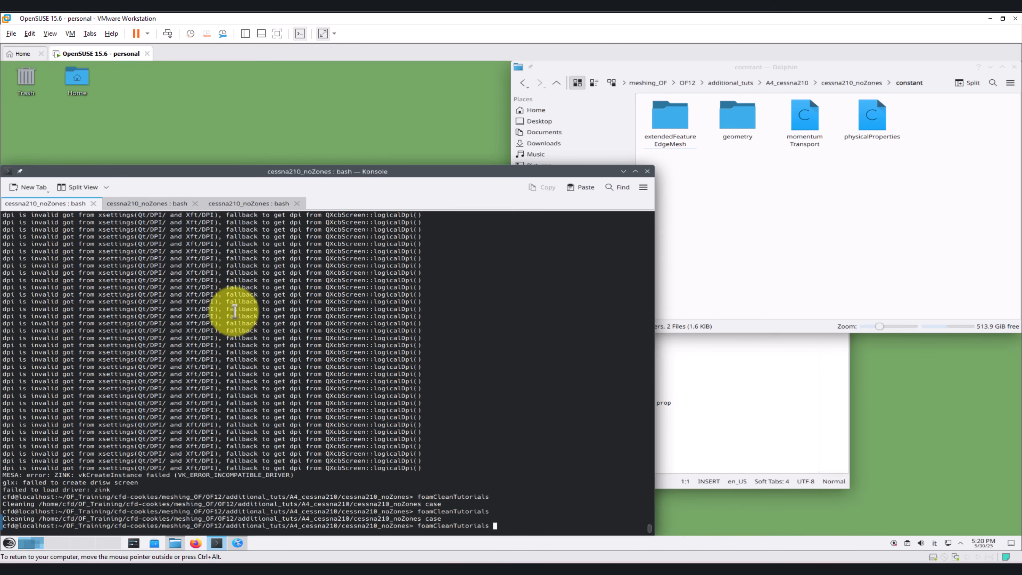
left_click(556, 83)
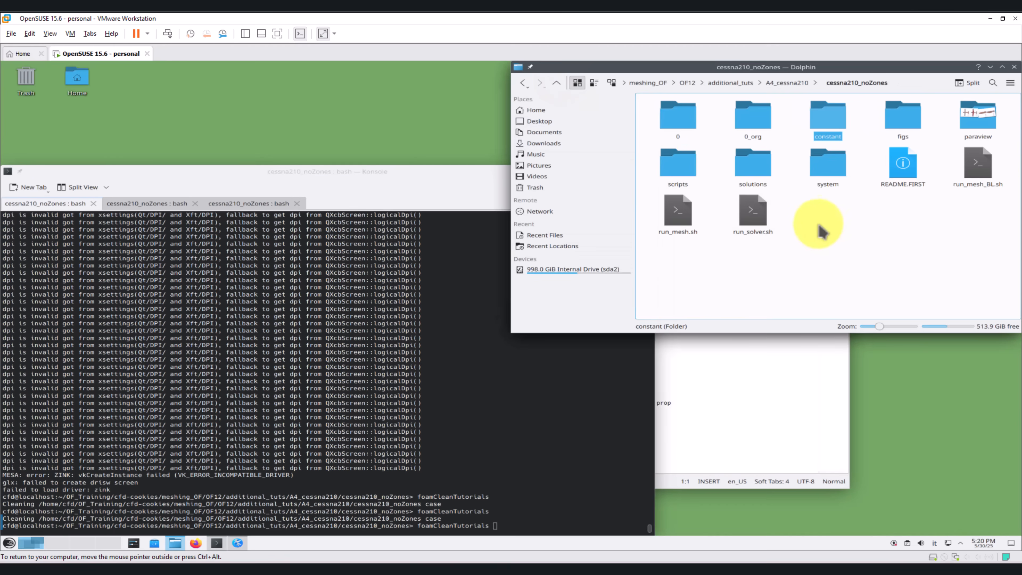
double_click(828, 129)
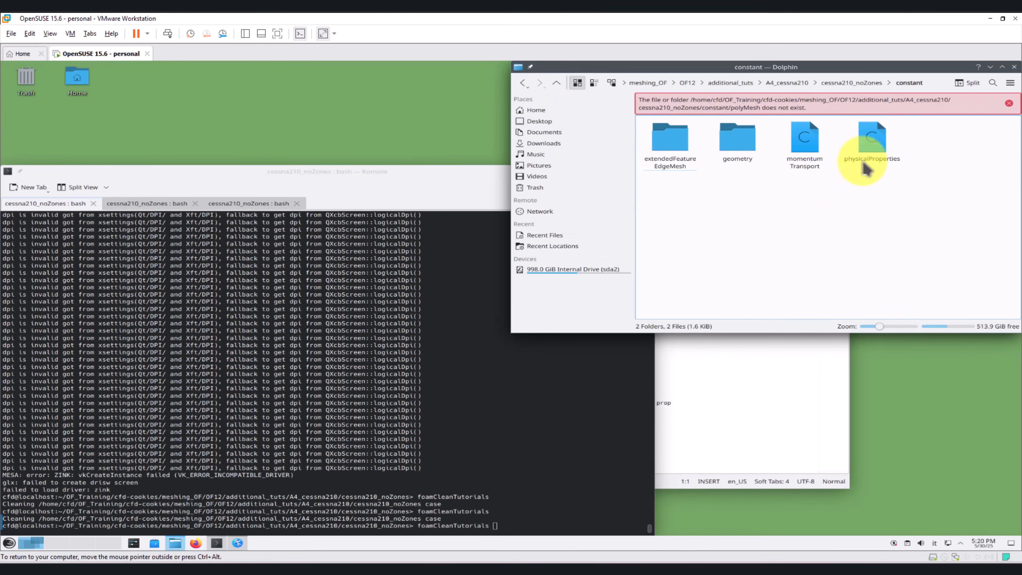
left_click(1009, 103)
left_click(845, 83)
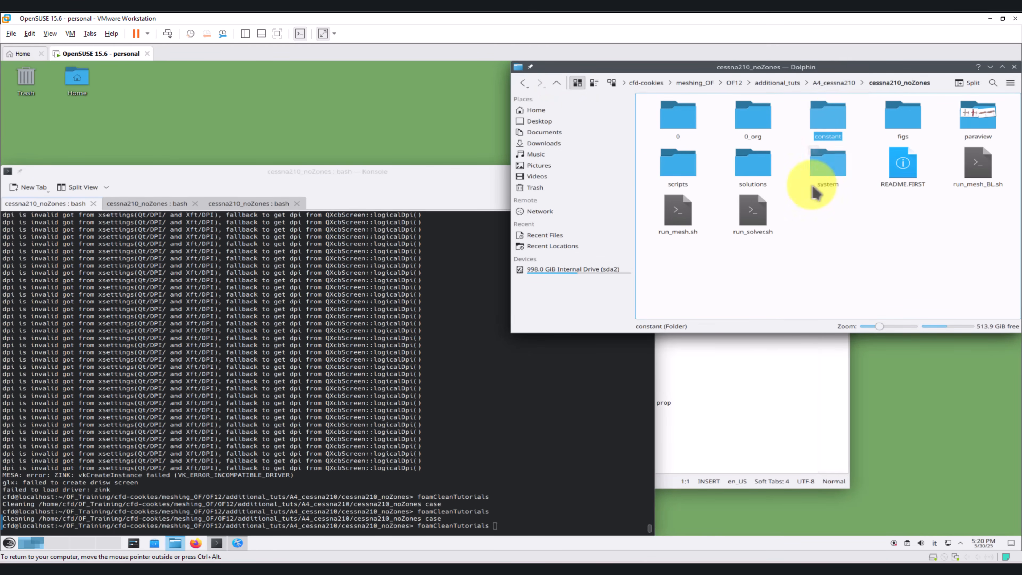
Step: Restore solution s5 by copying its 1000, polyMesh and postProcessing folders into the case folder and moving polyMesh into constant
double_click(759, 183)
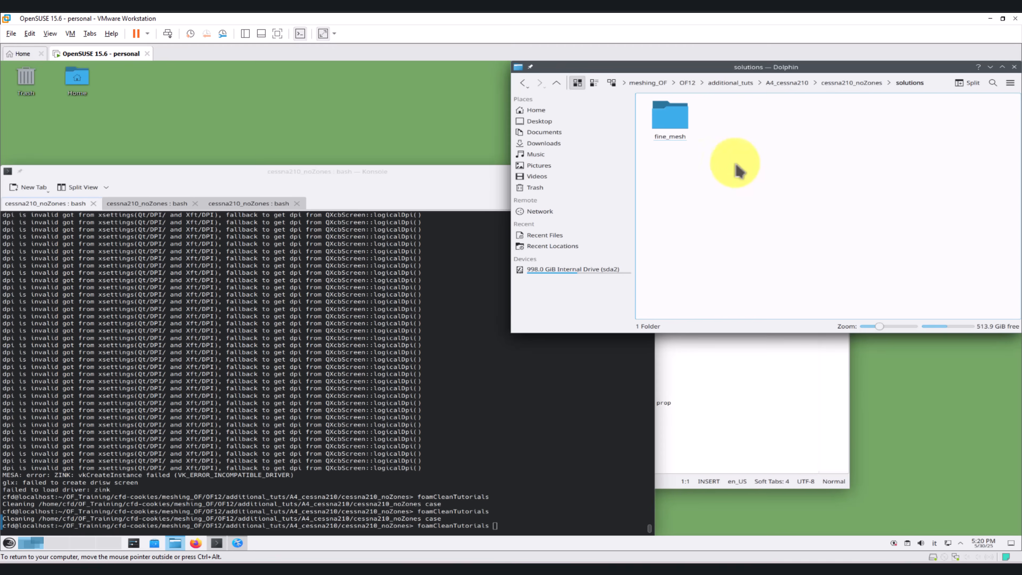
double_click(670, 118)
double_click(977, 165)
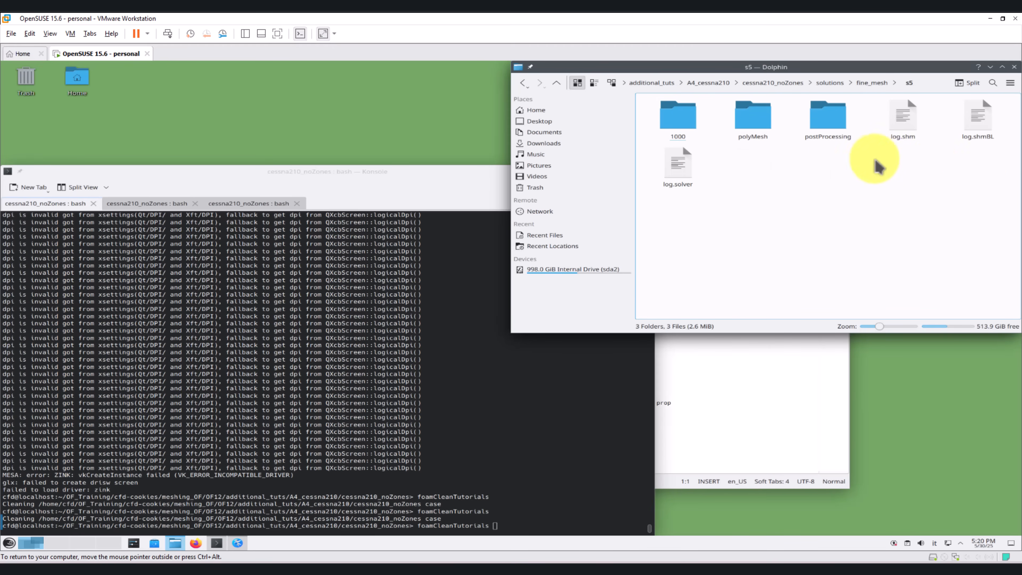
left_click_drag(862, 160, 673, 109)
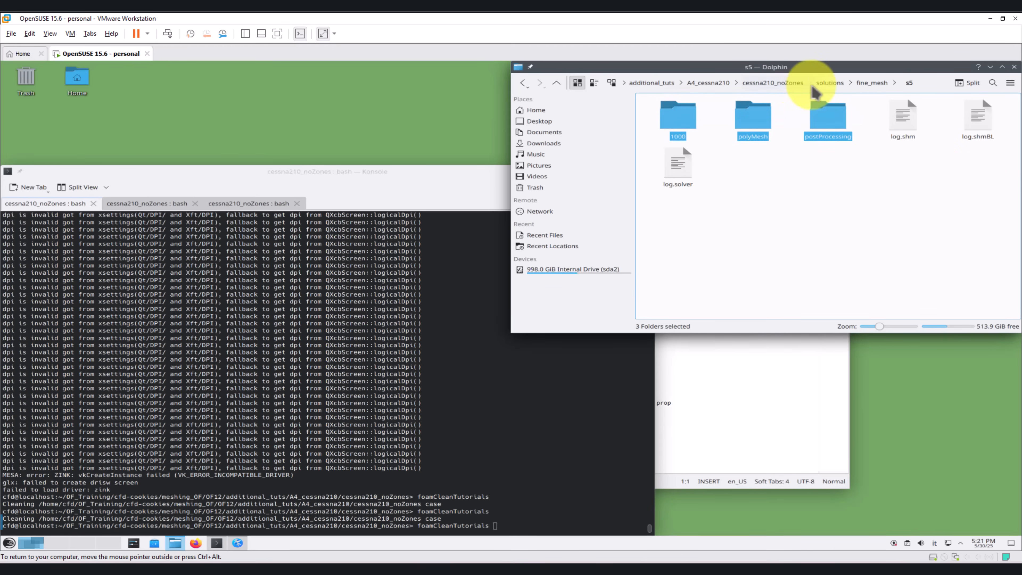
left_click(773, 83)
key("ctrl+v")
left_click(818, 276)
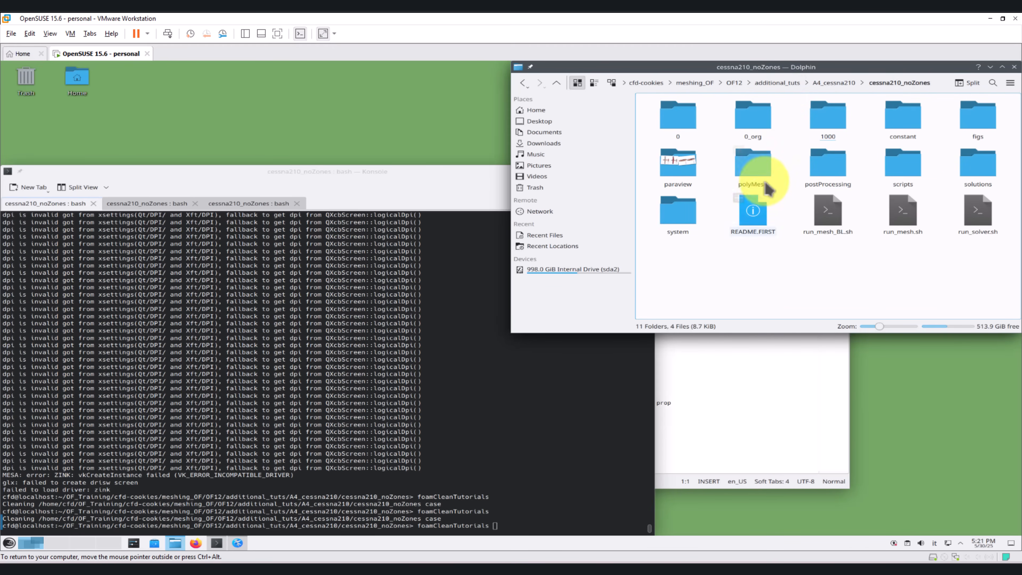
left_click_drag(758, 171, 910, 111)
left_click(915, 107)
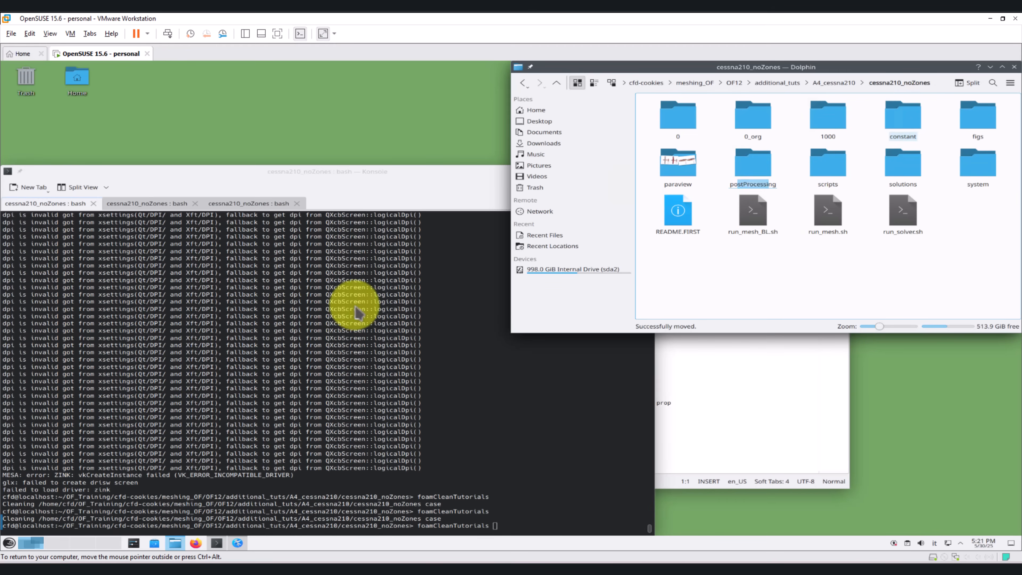
Step: Launch paraFoam on the case from the terminal and load the internalMesh with the case type Reconstructed Case
left_click(312, 342)
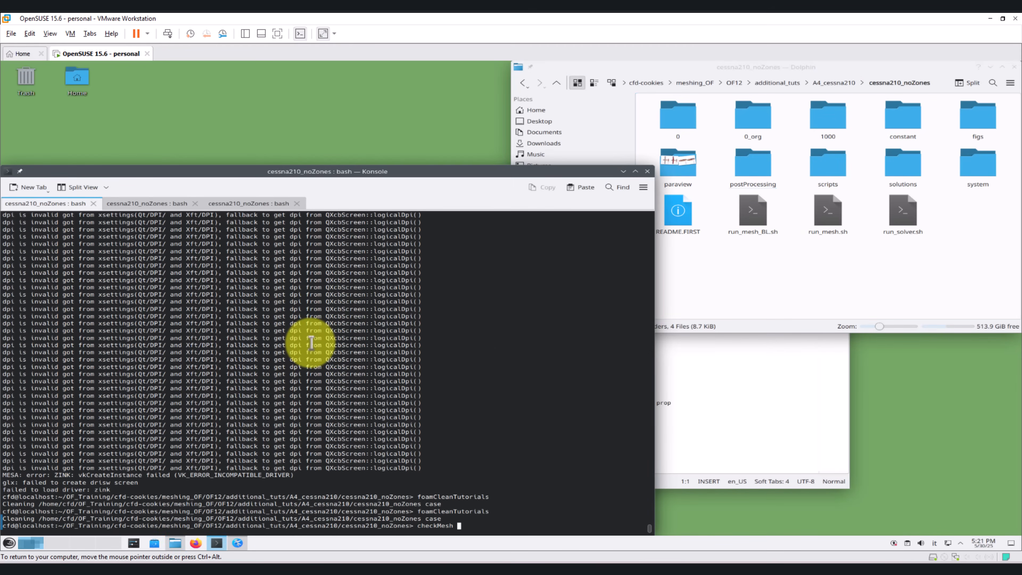
key("Up")
key("Return")
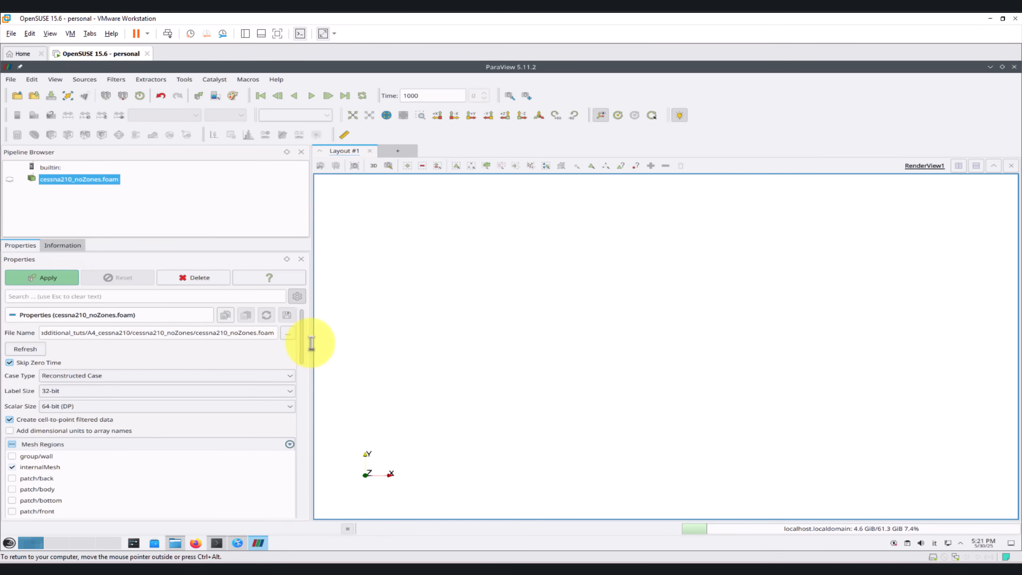
left_click(87, 376)
left_click(75, 398)
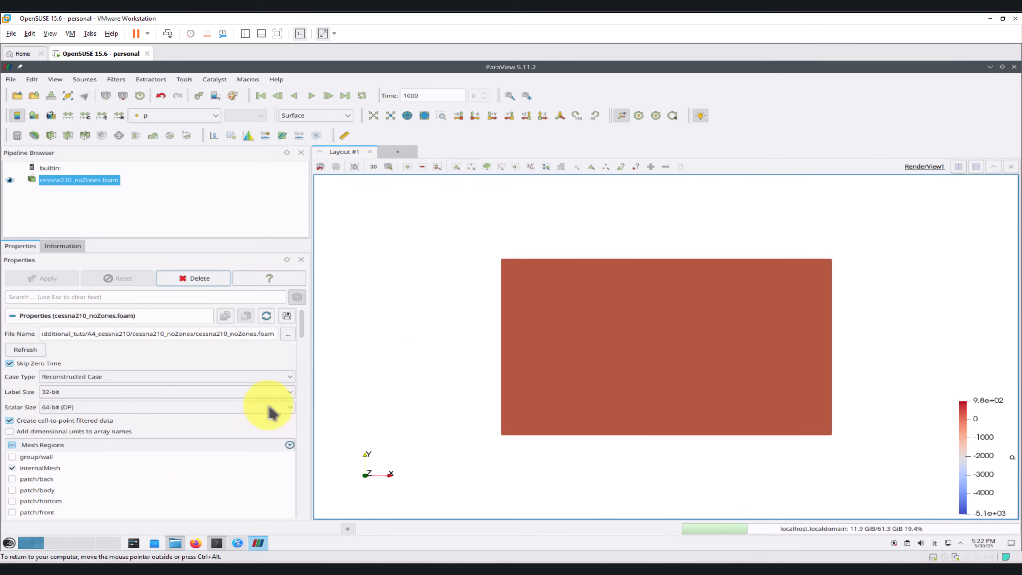
Step: Browse to solutions/fine_mesh/s5 in the file manager and inspect the files in its polyMesh folder
left_click(176, 544)
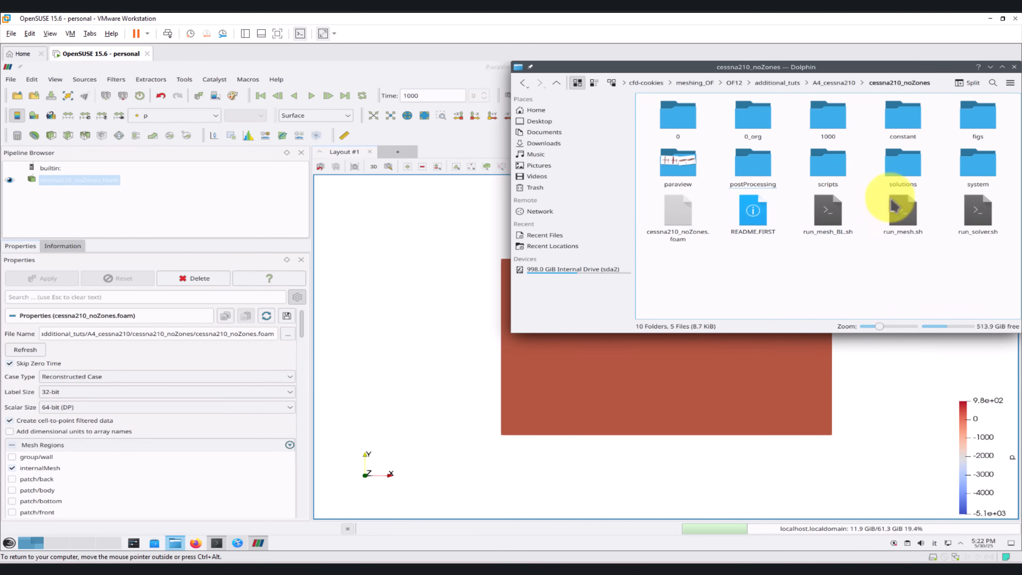
left_click(913, 174)
left_click(679, 117)
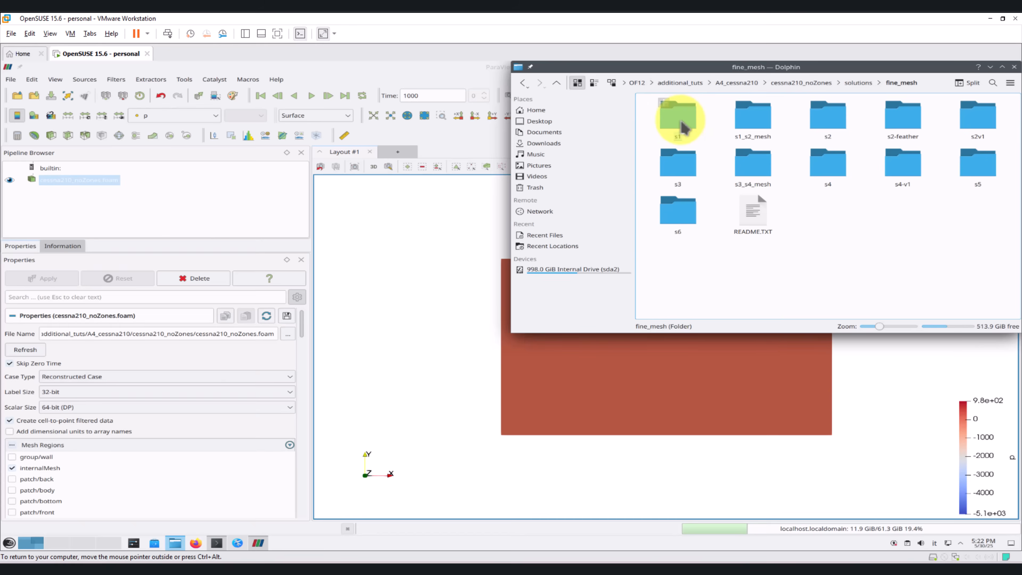
left_click(971, 171)
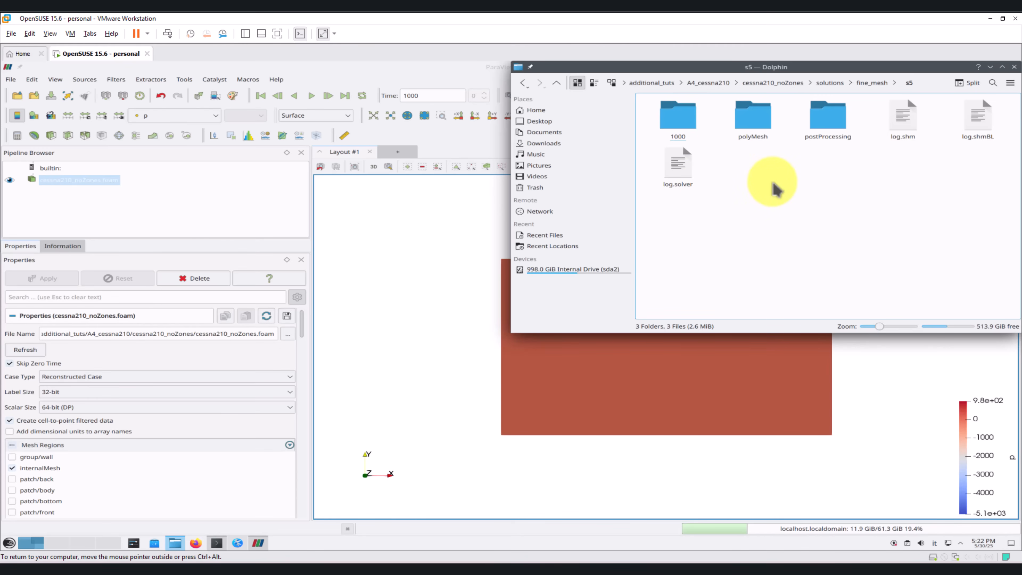
left_click(752, 118)
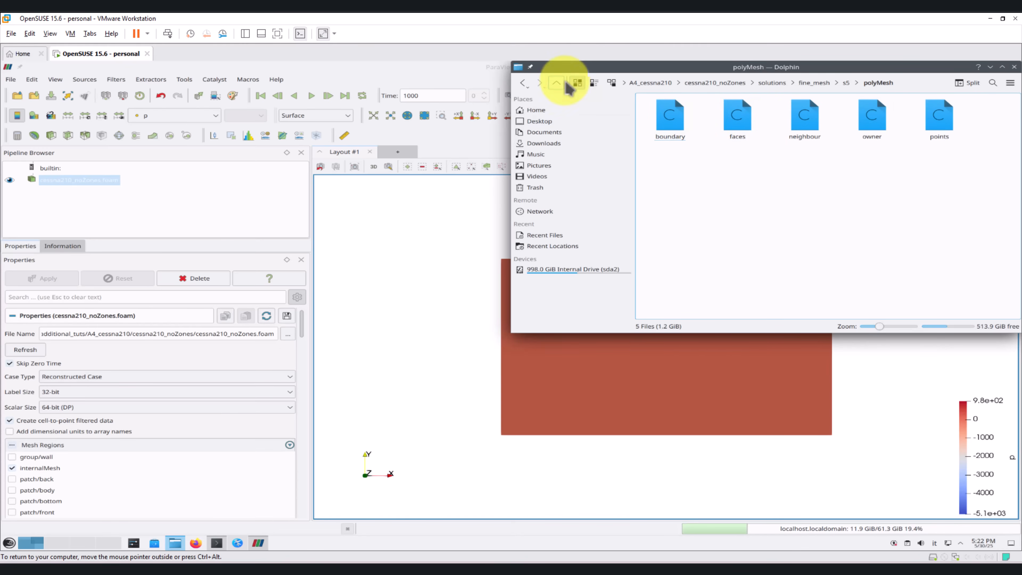
left_click(556, 83)
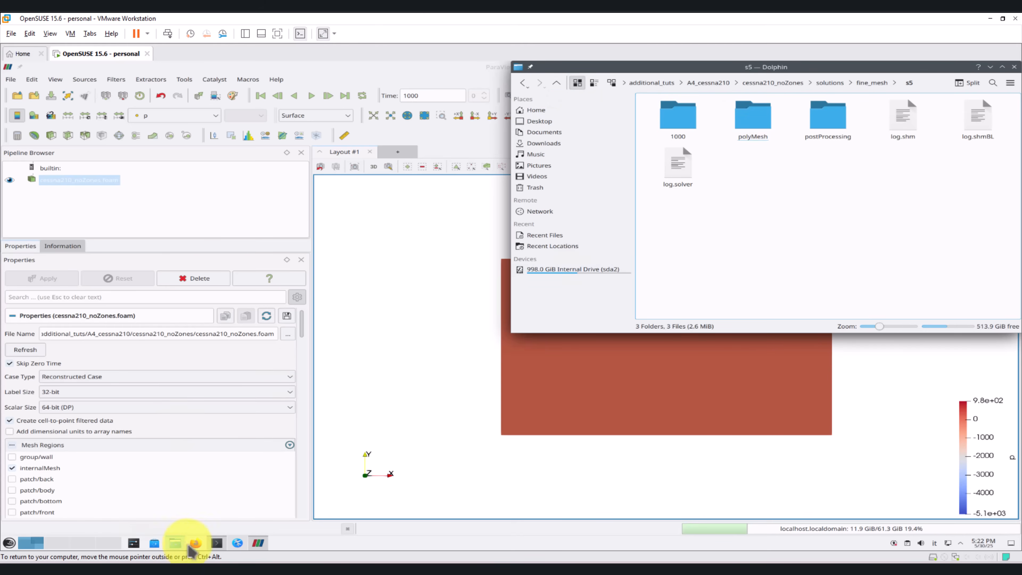
Step: In the terminal, list the case folder and try to display constant/polyMesh/neighbour with more
left_click(216, 543)
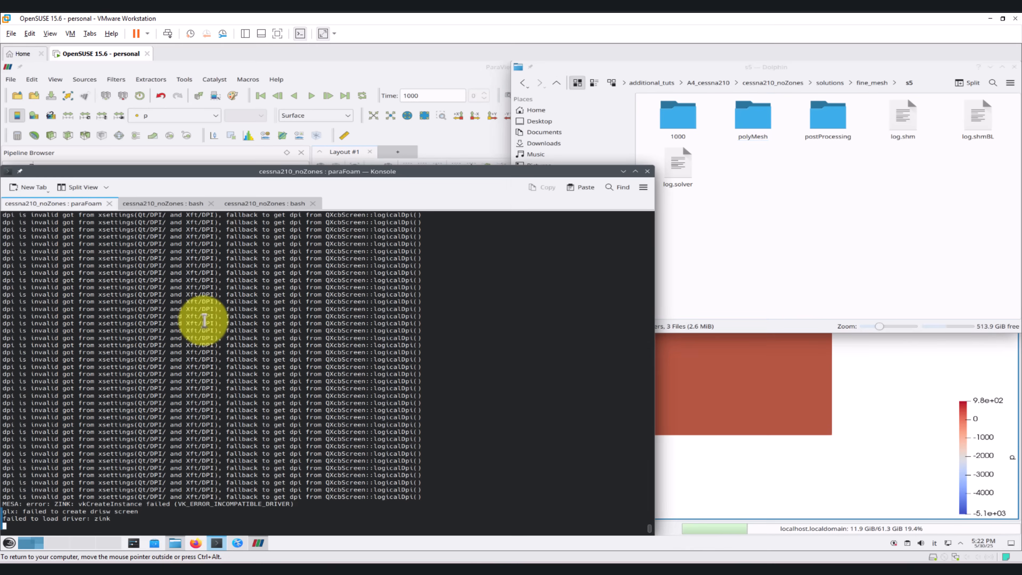
left_click(159, 205)
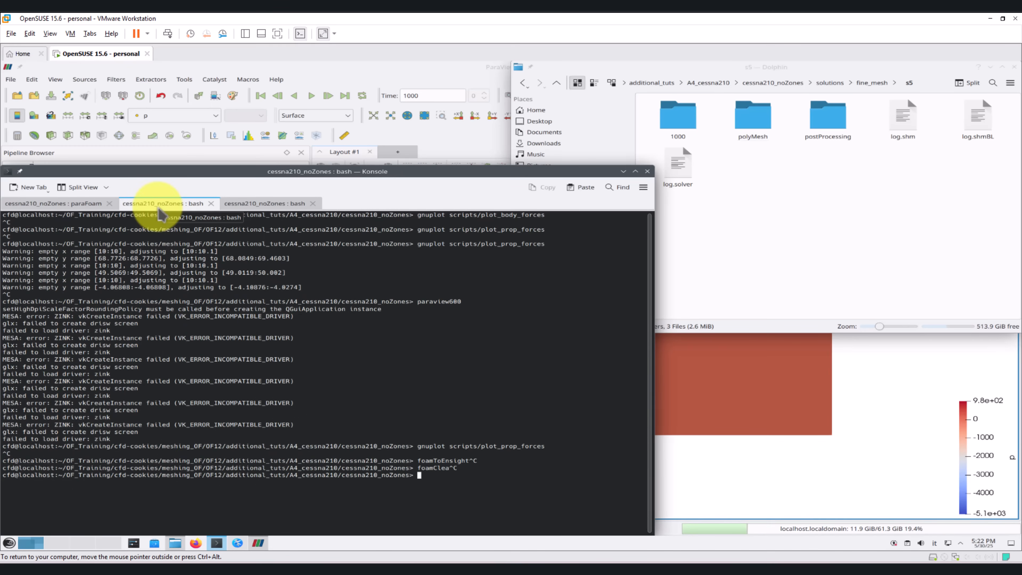
type("ls")
key("Return")
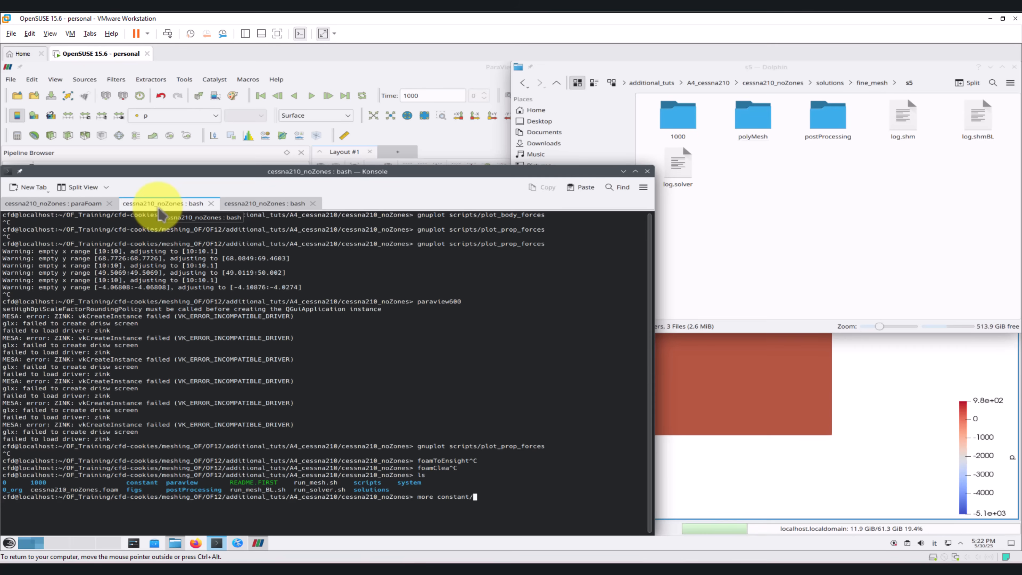
key("Tab")
key("Tab")
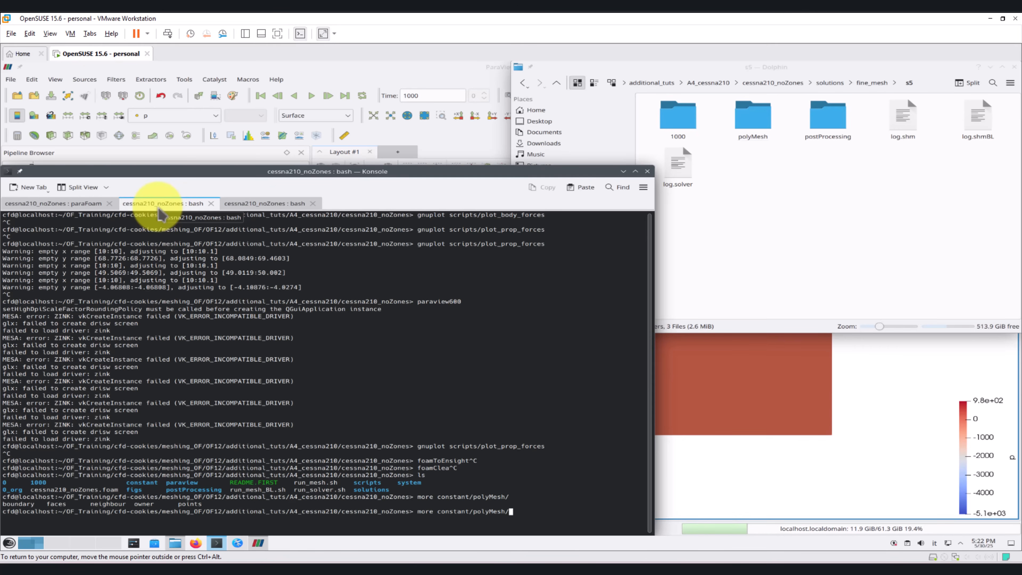
key("Return")
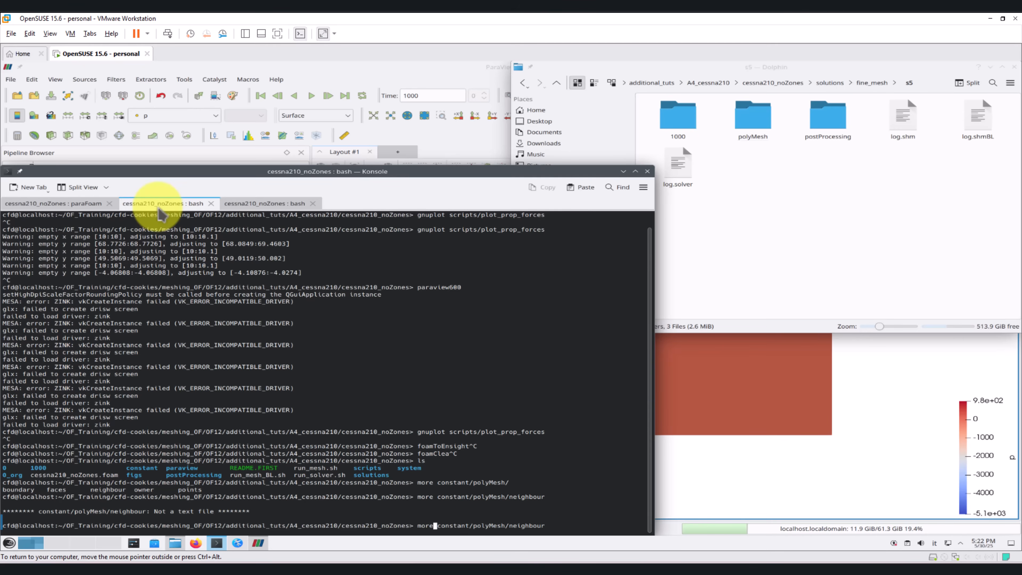
Step: Print the beginning of constant/polyMesh/neighbour with head, extend the line count, and highlight the nCells value in the header note
key("BackSpace")
key("BackSpace")
key("BackSpace")
key("BackSpace")
type("head")
key("Return")
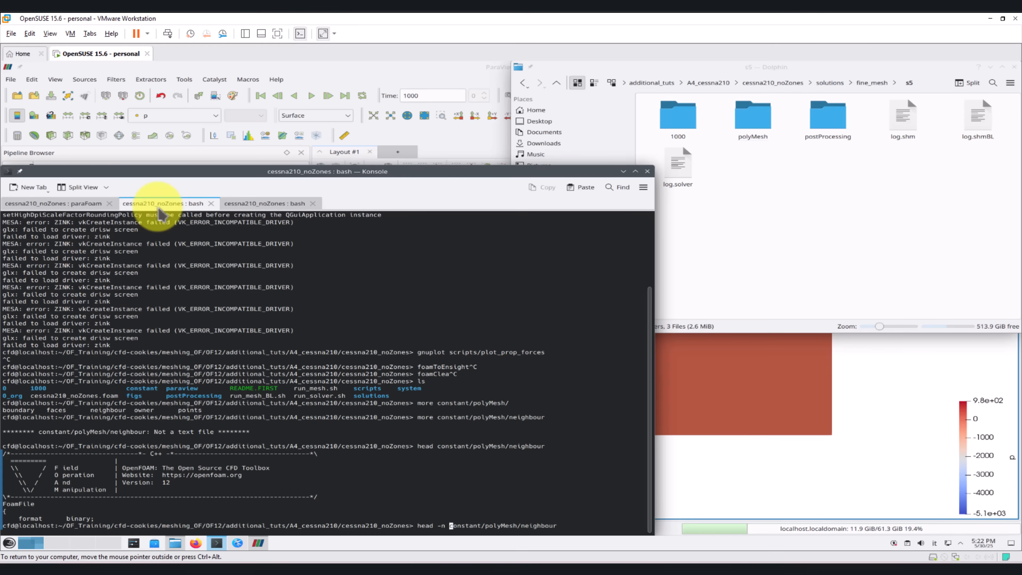
key("Return")
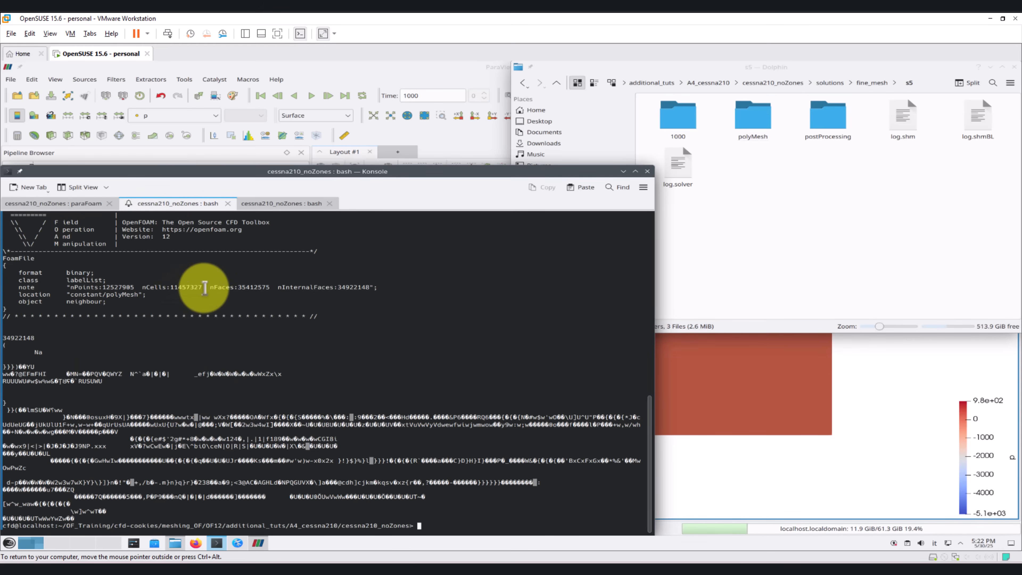
left_click_drag(202, 286, 170, 287)
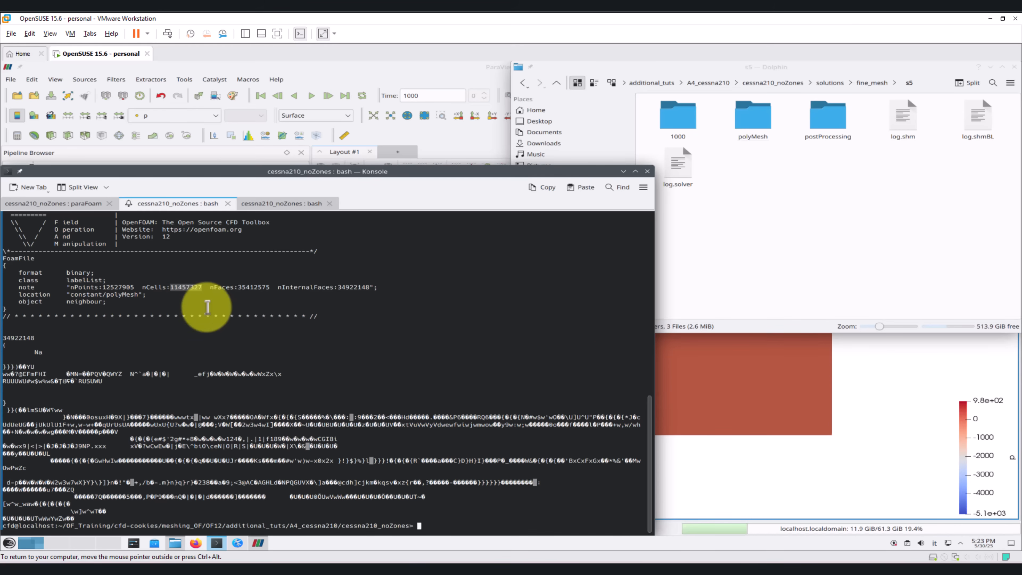
Step: Back in ParaView, load only the patch/body and patch/prop mesh regions in place of internalMesh and fit the aircraft in view
left_click(742, 457)
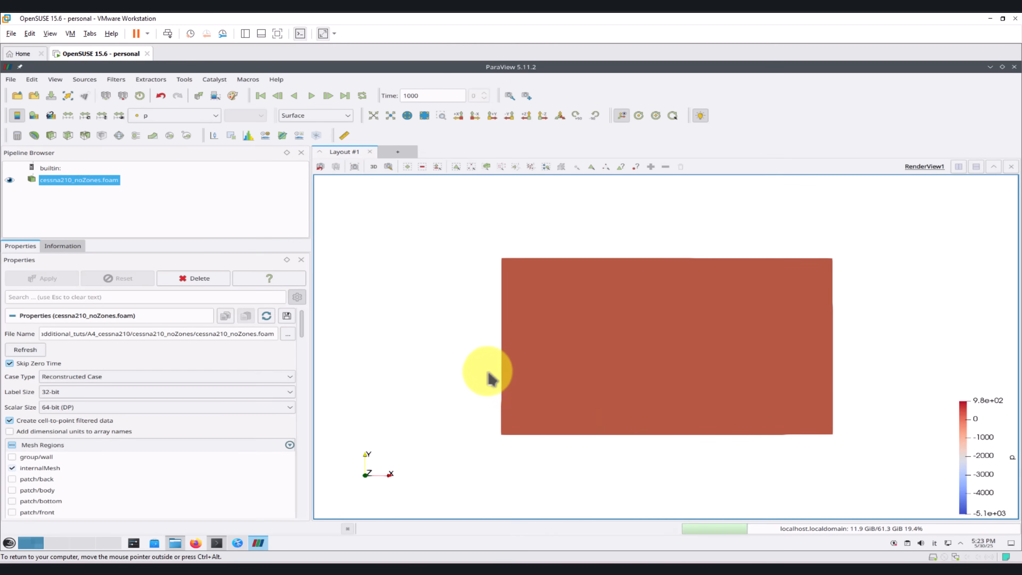
left_click_drag(488, 372, 595, 317)
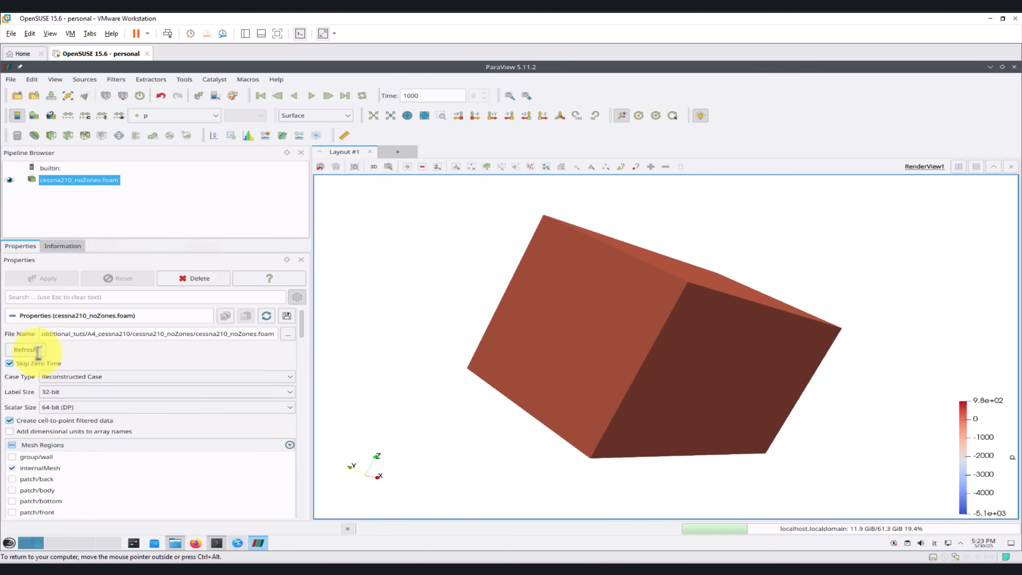
left_click(12, 467)
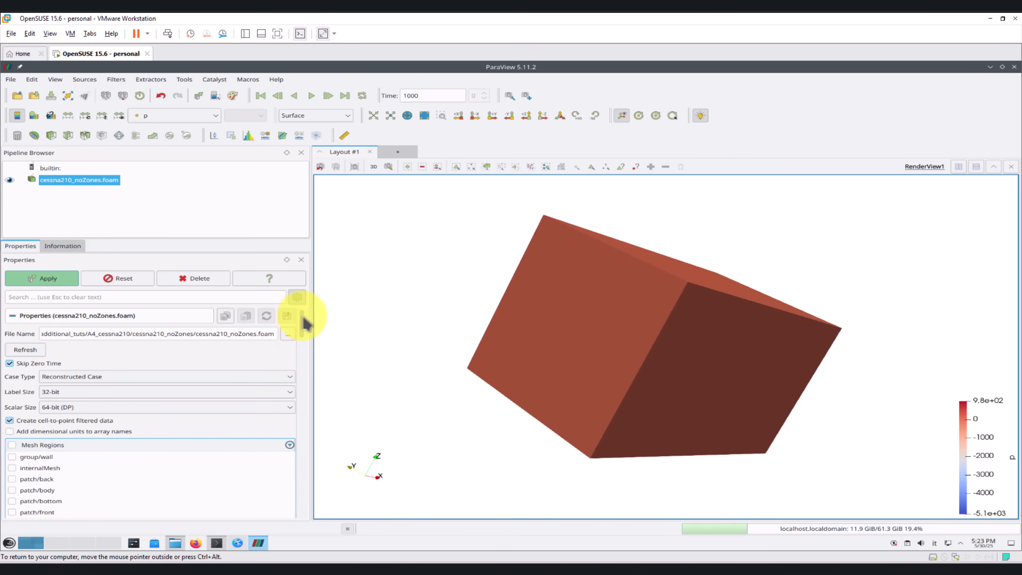
left_click_drag(303, 320, 303, 342)
left_click(12, 443)
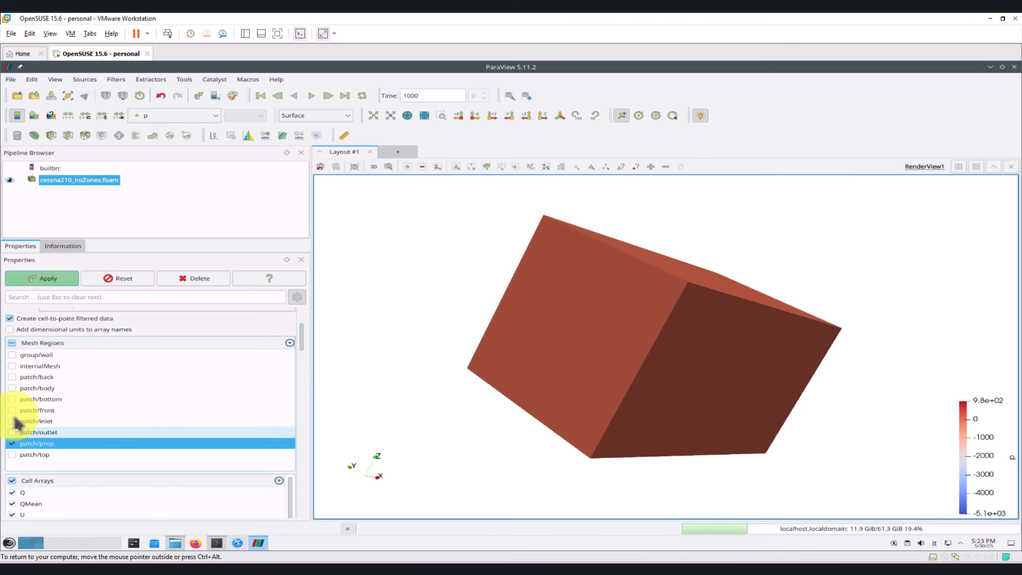
left_click(12, 387)
left_click(56, 281)
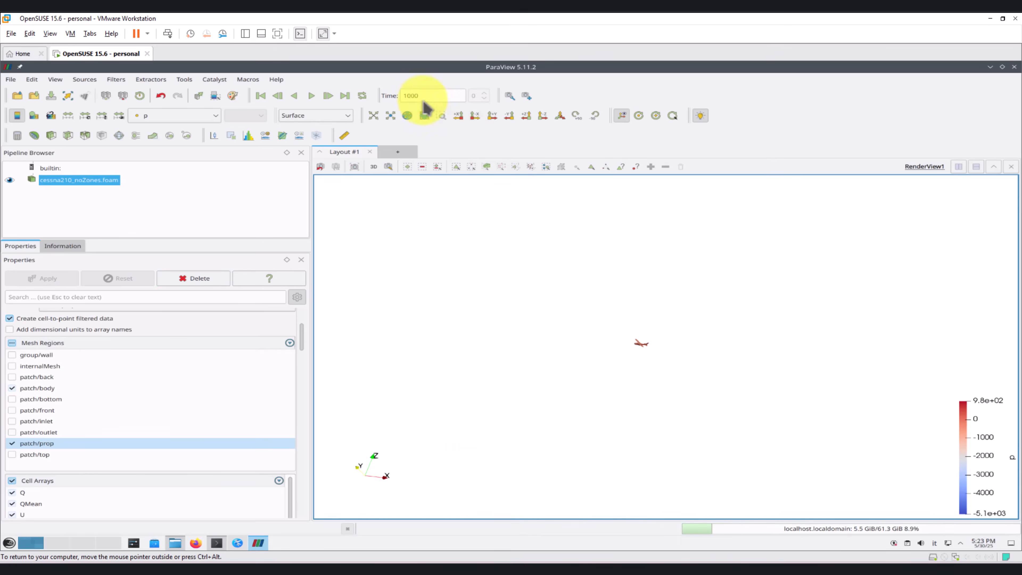
left_click(374, 116)
left_click_drag(566, 308, 529, 304)
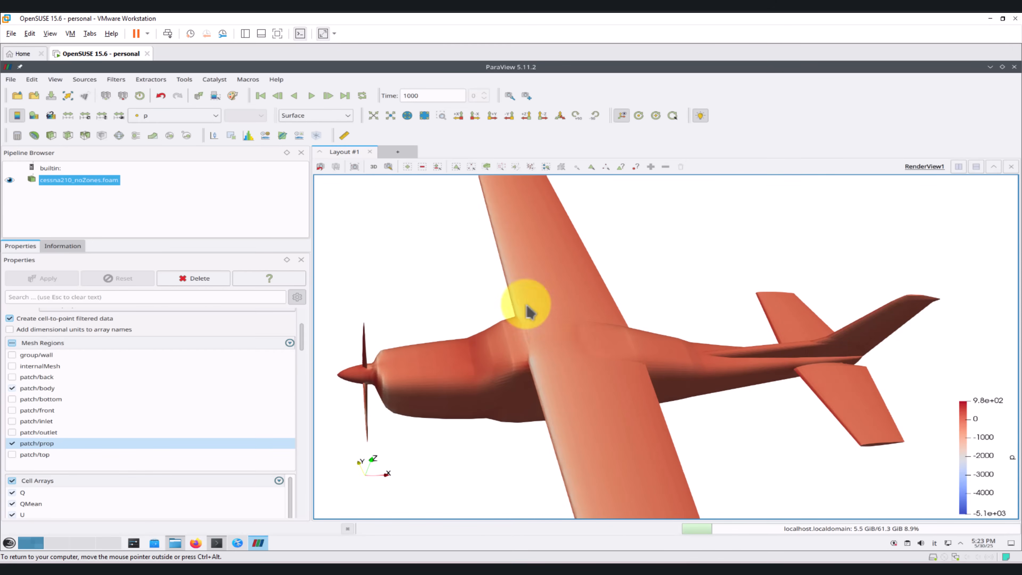
Step: Color the aircraft surface by wallShearStress and return the coloring to p
left_click(198, 117)
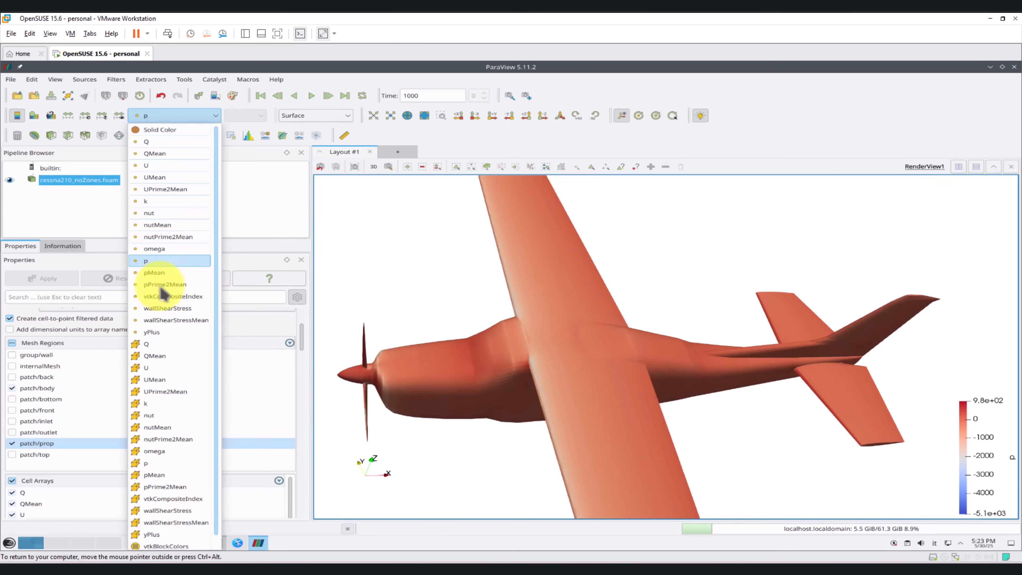
left_click(168, 309)
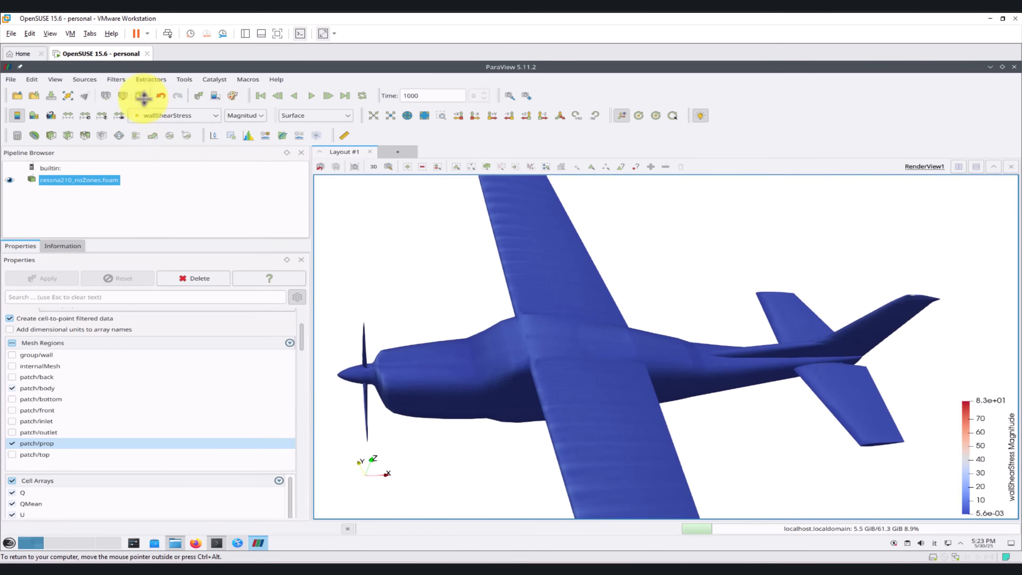
left_click(162, 119)
left_click(170, 263)
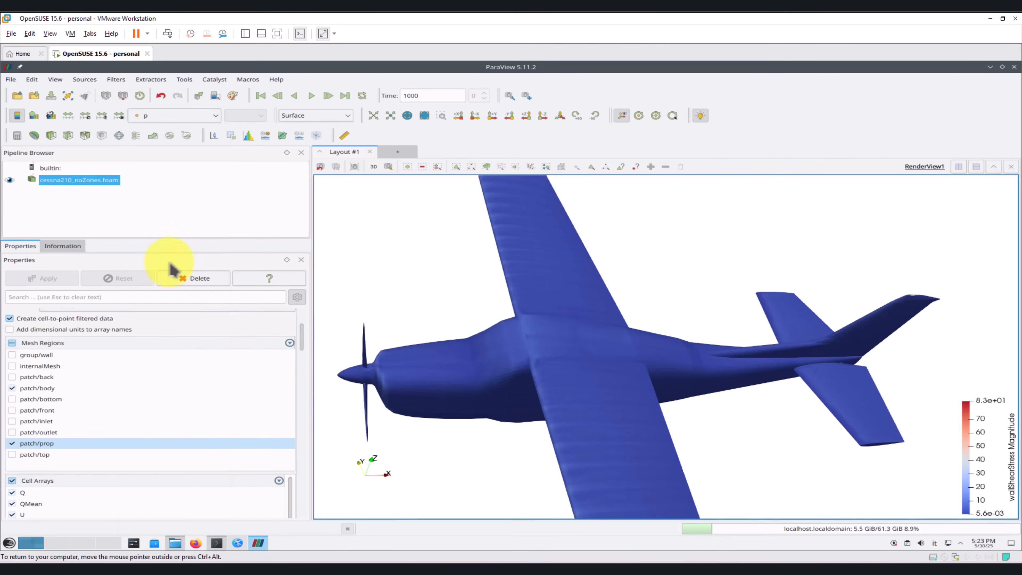
Step: Display the aircraft patches as Surface With Edges and look closely at the surface mesh
left_click(348, 116)
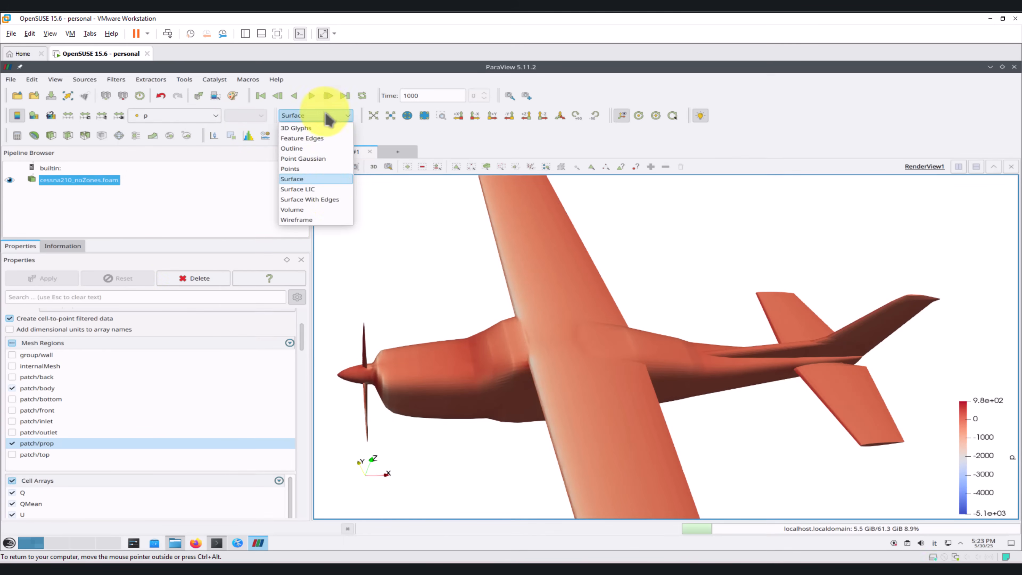
left_click(331, 200)
right_click_drag(556, 307, 510, 360)
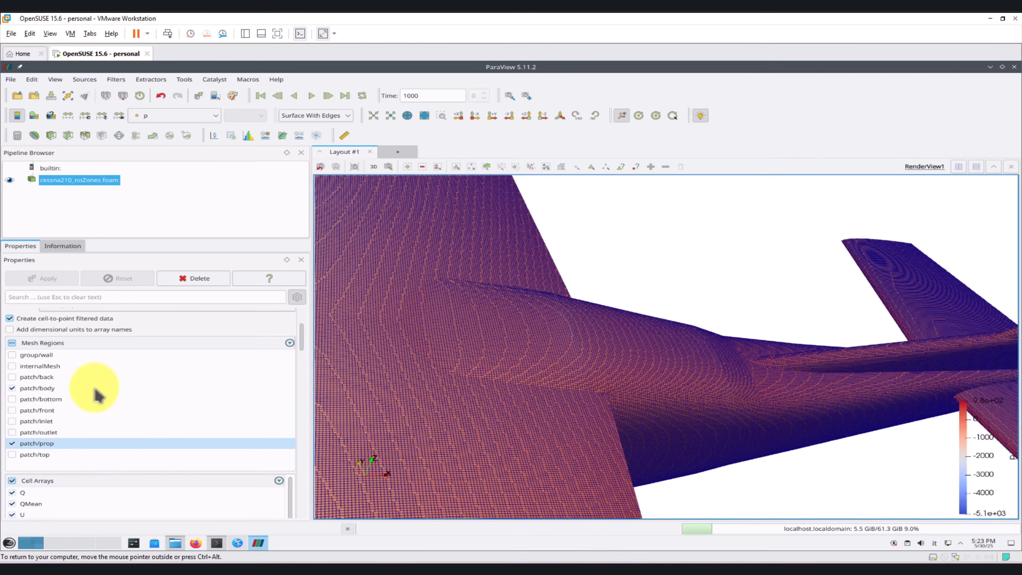
Step: Load internalMesh alongside the body and prop patches and create a Y-normal slice through the case
left_click(12, 366)
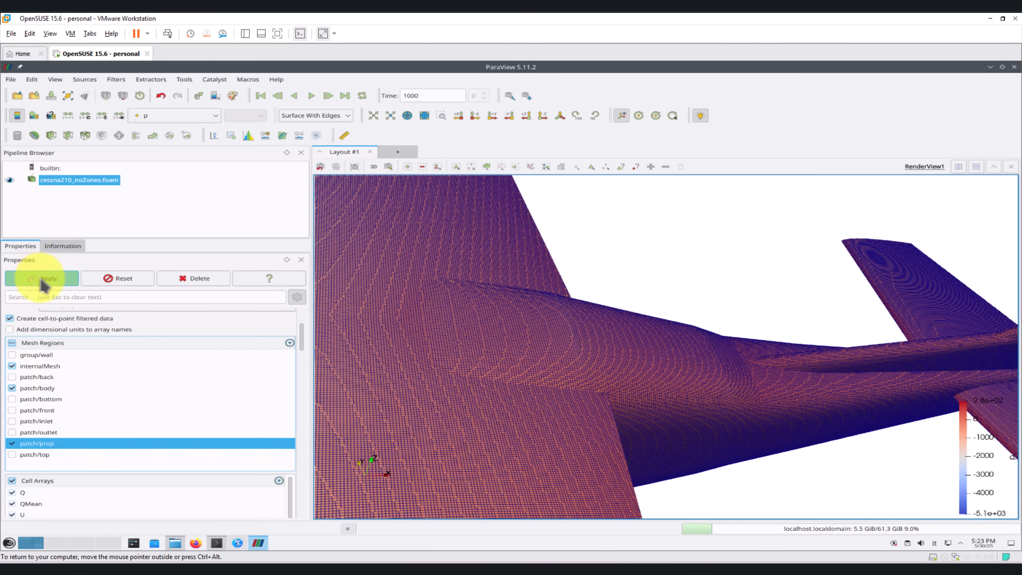
left_click(68, 136)
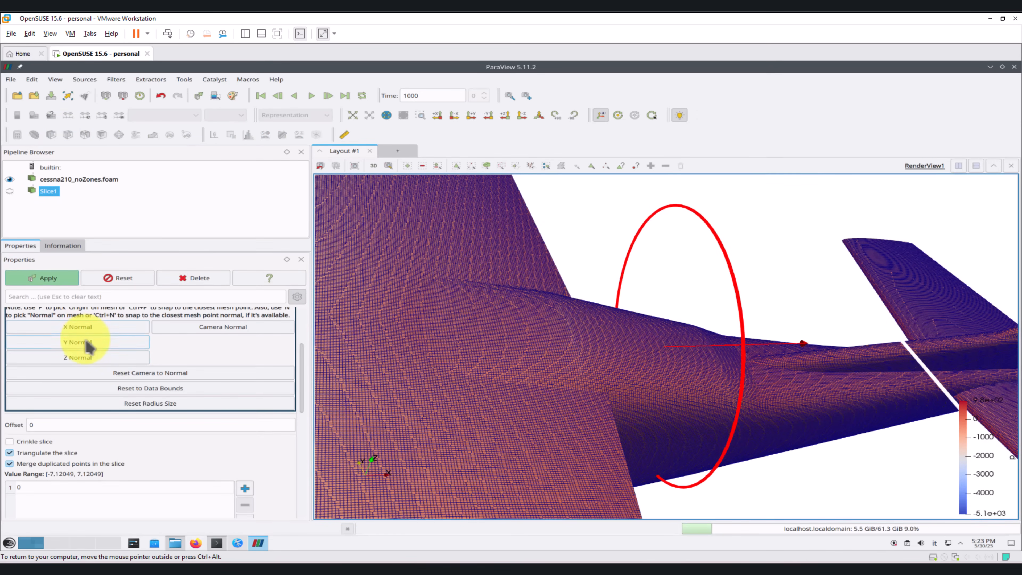
left_click(43, 281)
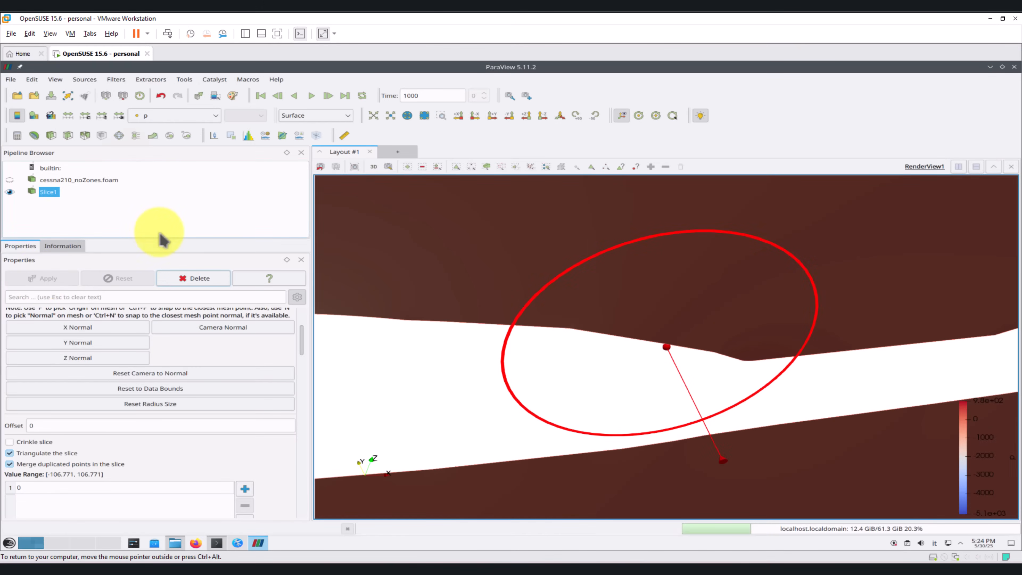
Step: Hide the slice plane widget and display the slice as Surface With Edges
left_click_drag(303, 342, 298, 320)
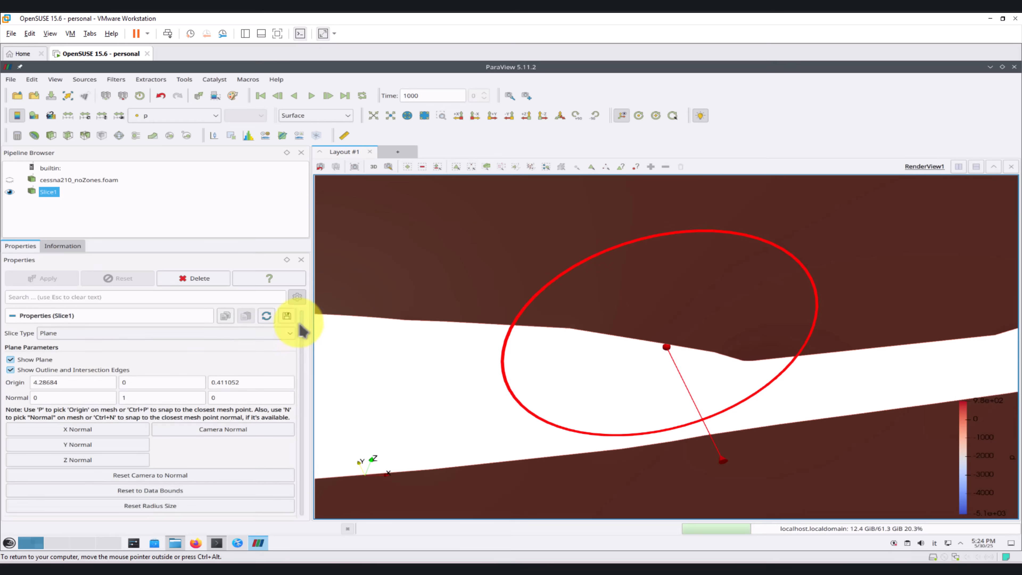
left_click(17, 360)
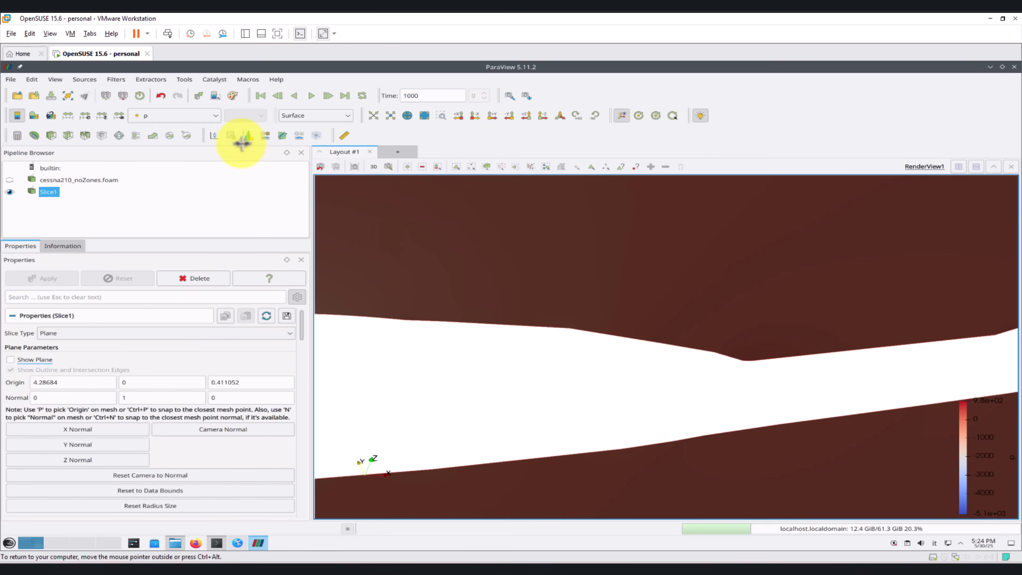
left_click(328, 117)
left_click(298, 189)
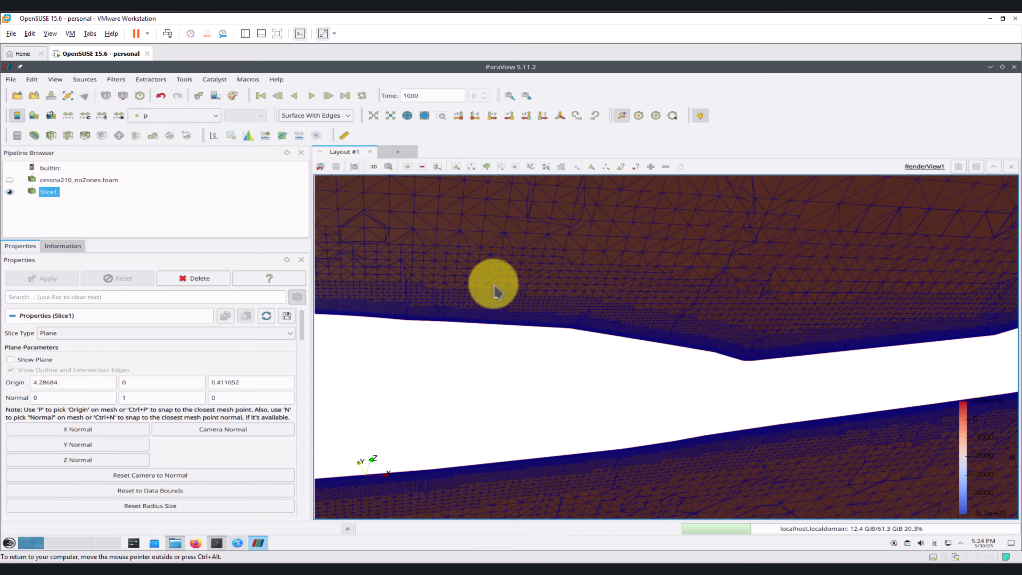
Step: Turn off triangulation of the slice and apply the change
left_click_drag(596, 319, 668, 308)
scroll(676, 336, "up", 12)
right_click_drag(668, 308, 670, 285)
middle_click_drag(520, 301, 586, 292)
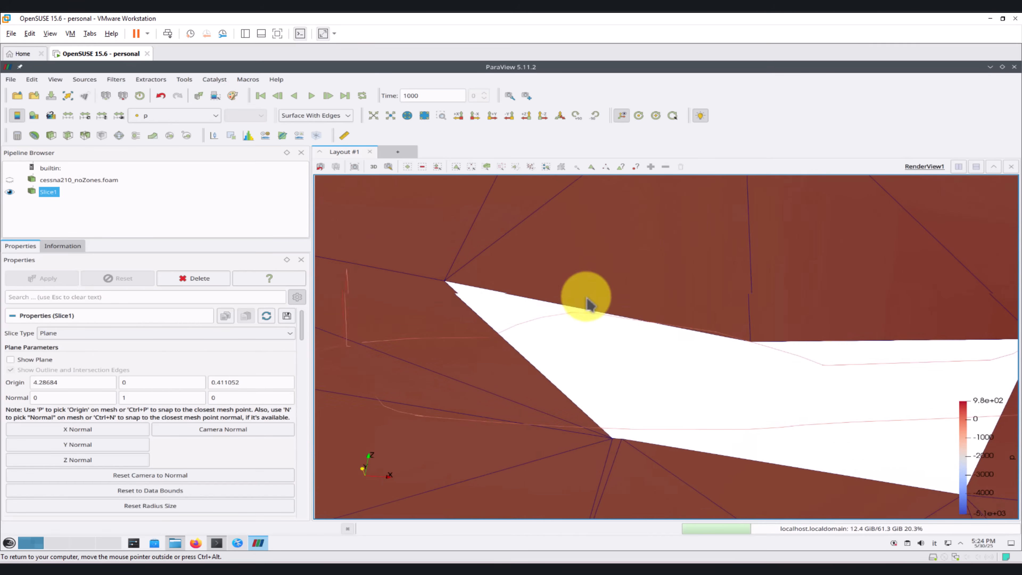
scroll(303, 330, "down", 5)
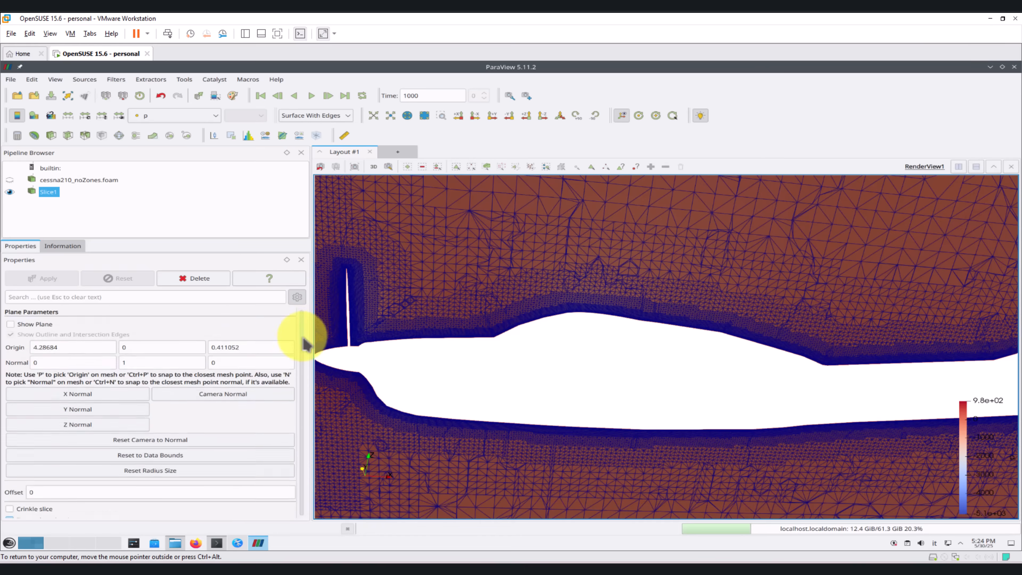
scroll(303, 354, "down", 1)
left_click(29, 409)
left_click(48, 277)
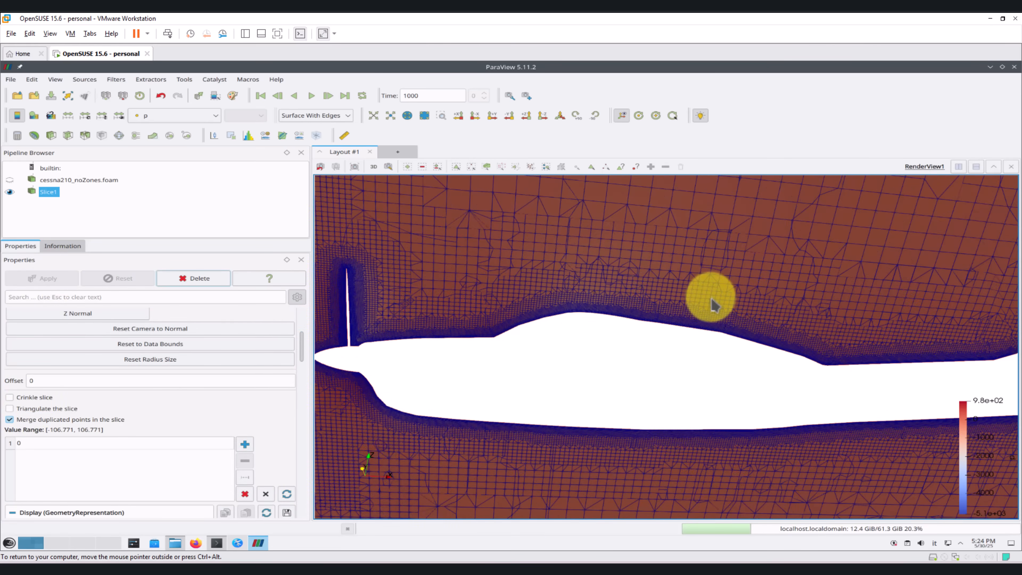
Step: Examine the boundary-layer cells and mesh refinement along the fuselage surface in the slice
scroll(706, 302, "up", 2)
middle_click_drag(724, 327, 489, 353)
scroll(661, 367, "up", 4)
middle_click_drag(643, 390, 434, 337)
scroll(595, 364, "up", 5)
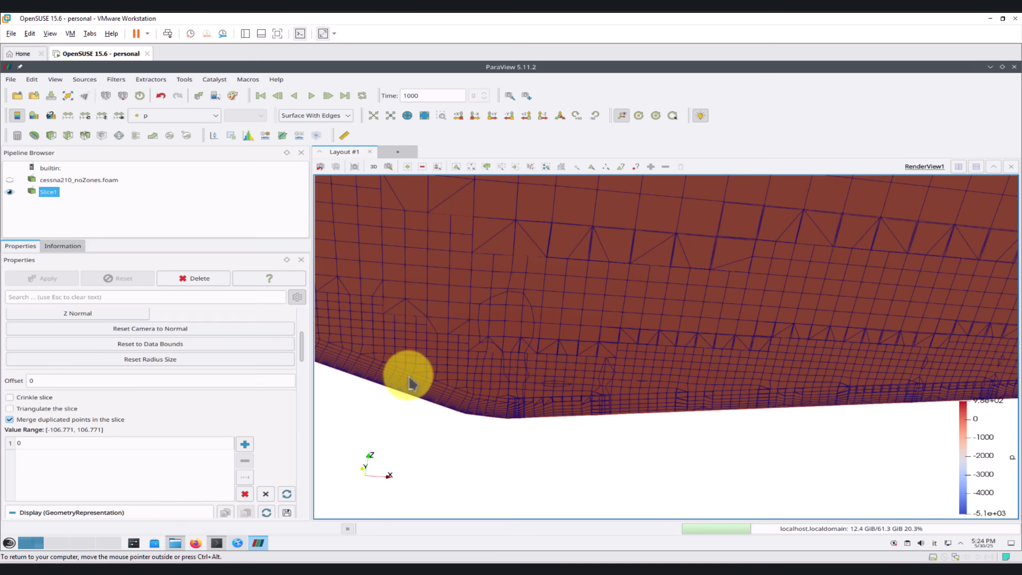
middle_click_drag(402, 372, 738, 377)
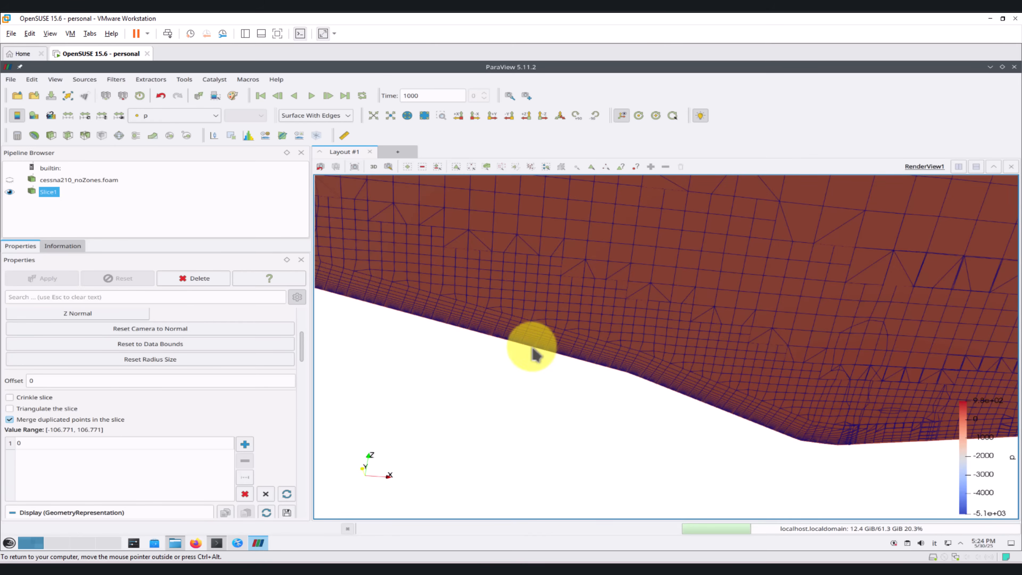
middle_click_drag(534, 351, 422, 323)
middle_click_drag(690, 359, 481, 337)
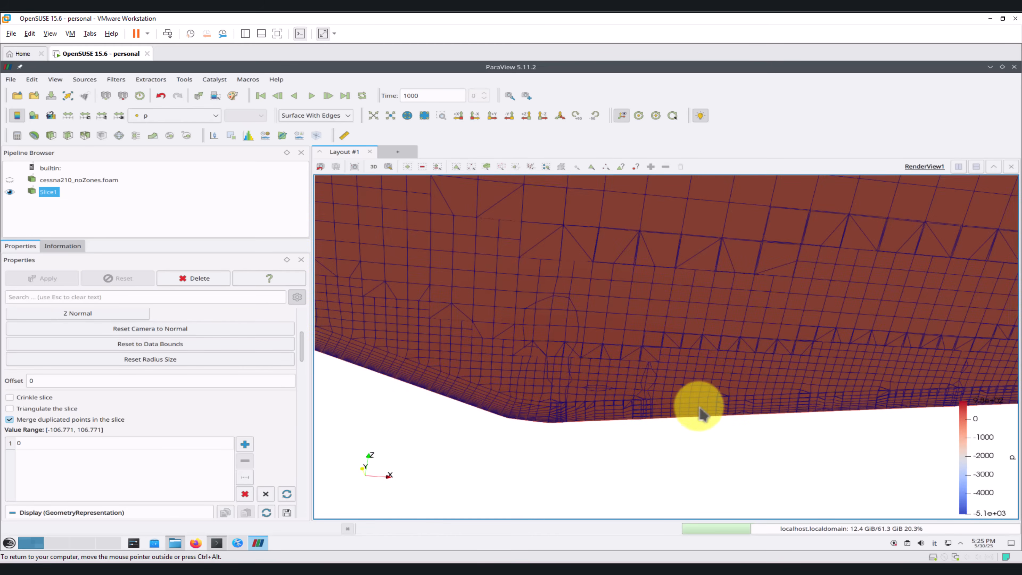
middle_click_drag(690, 405, 445, 392)
middle_click_drag(741, 394, 488, 389)
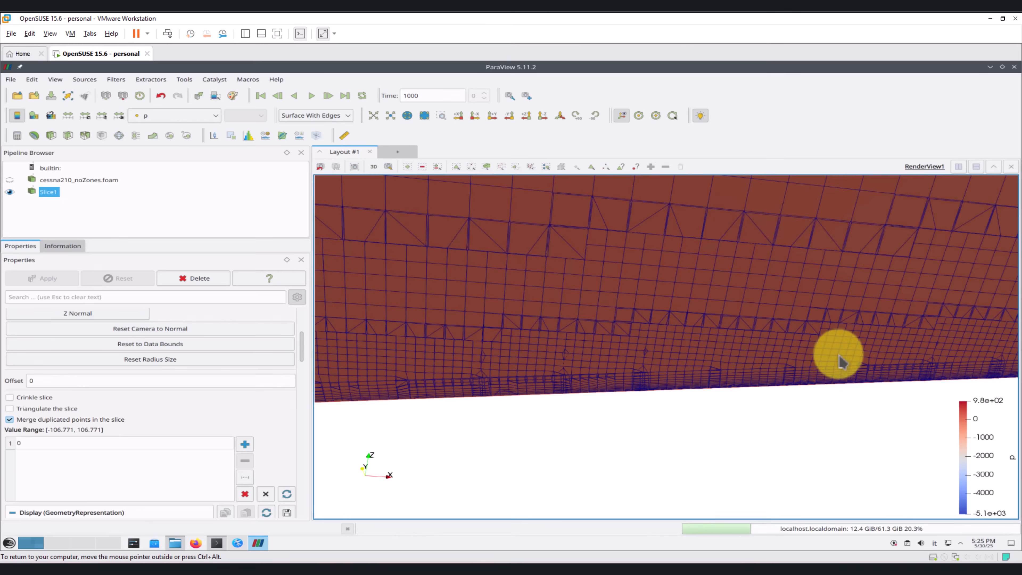
middle_click_drag(839, 354, 462, 384)
middle_click_drag(879, 372, 752, 385)
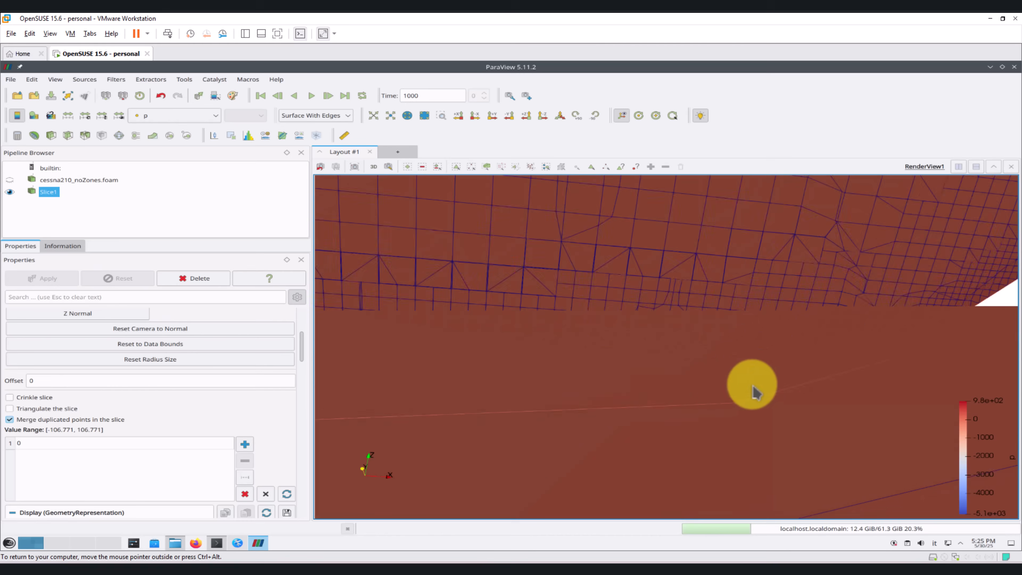
middle_click_drag(827, 355, 665, 384)
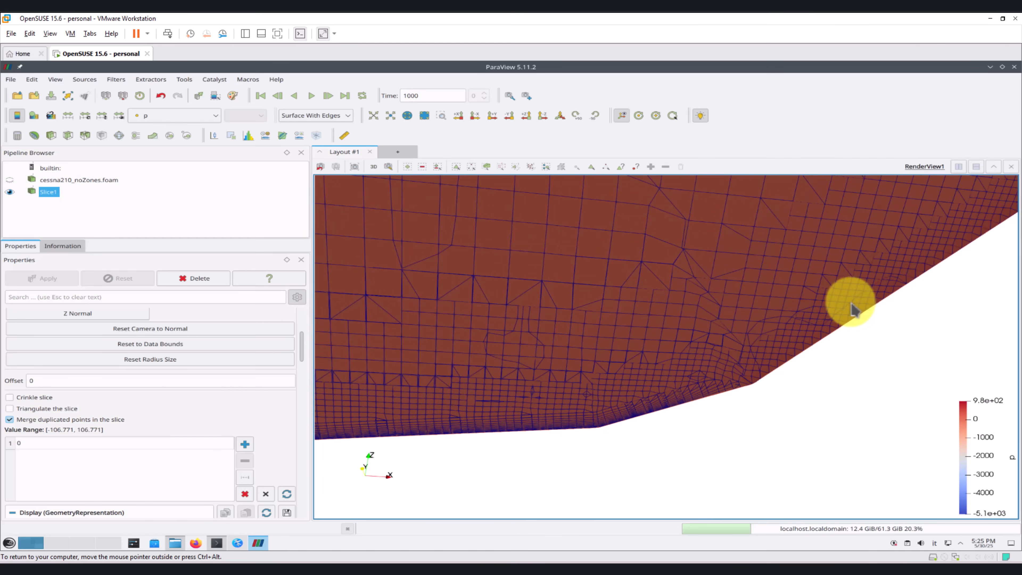
scroll(802, 373, "down", 20)
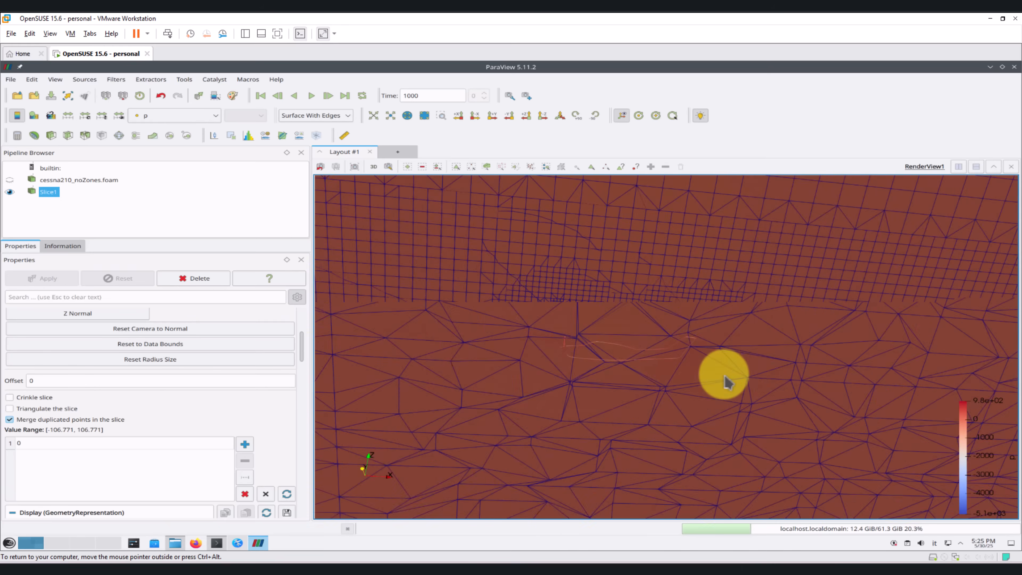
Step: Examine the slice mesh around the propeller blade, the spinner and the upper surface of the nose
scroll(546, 351, "up", 2)
middle_click_drag(546, 351, 714, 367)
scroll(751, 358, "up", 4)
scroll(741, 371, "up", 5)
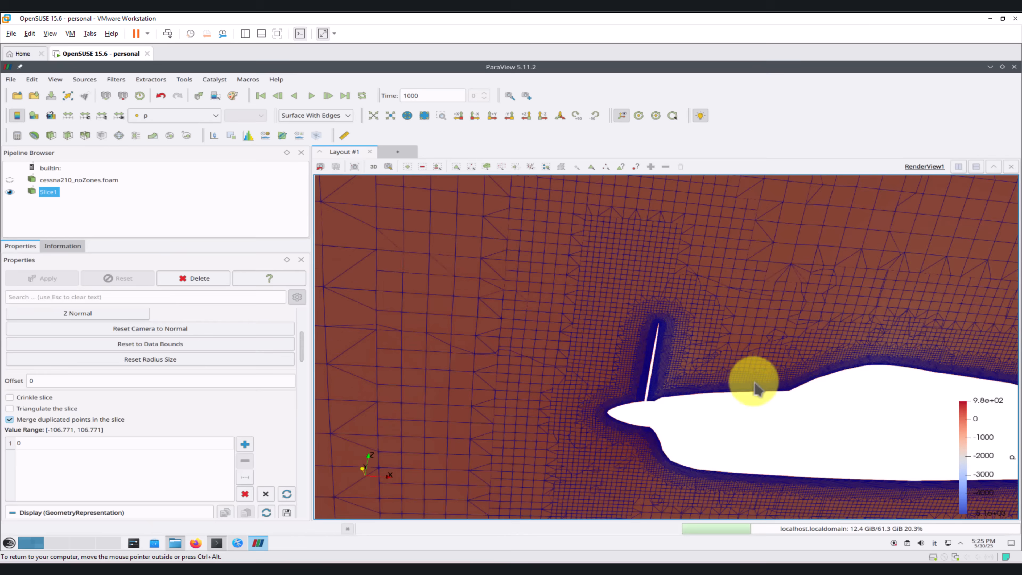
scroll(764, 399, "up", 5)
middle_click_drag(791, 424, 663, 390)
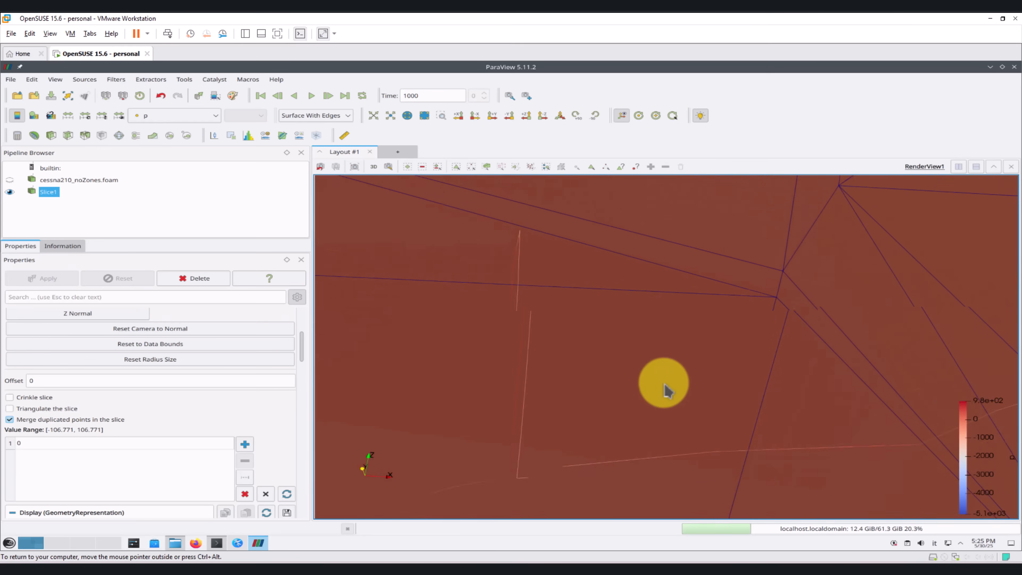
scroll(720, 419, "up", 2)
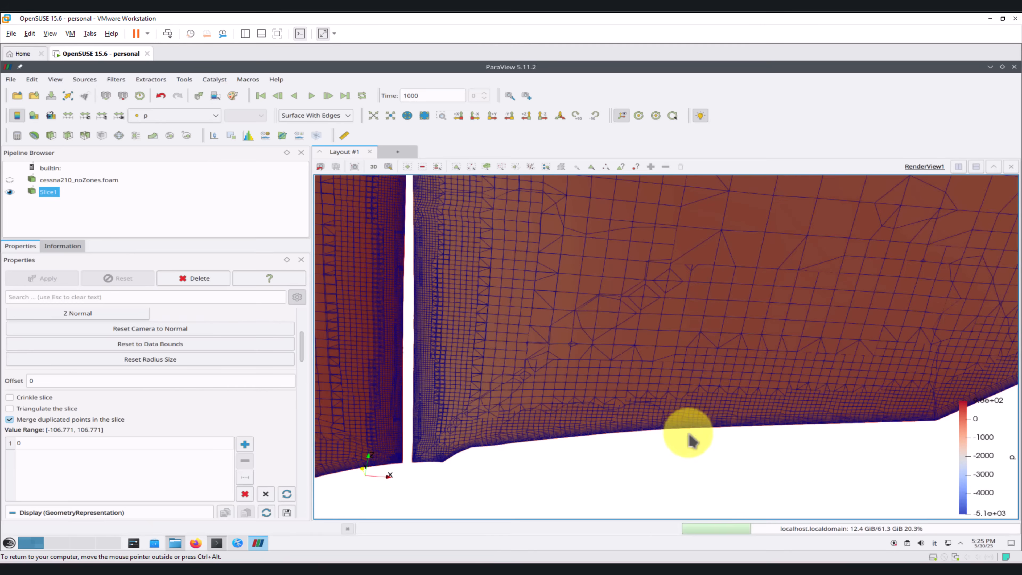
scroll(724, 448, "up", 2)
scroll(556, 467, "down", 3)
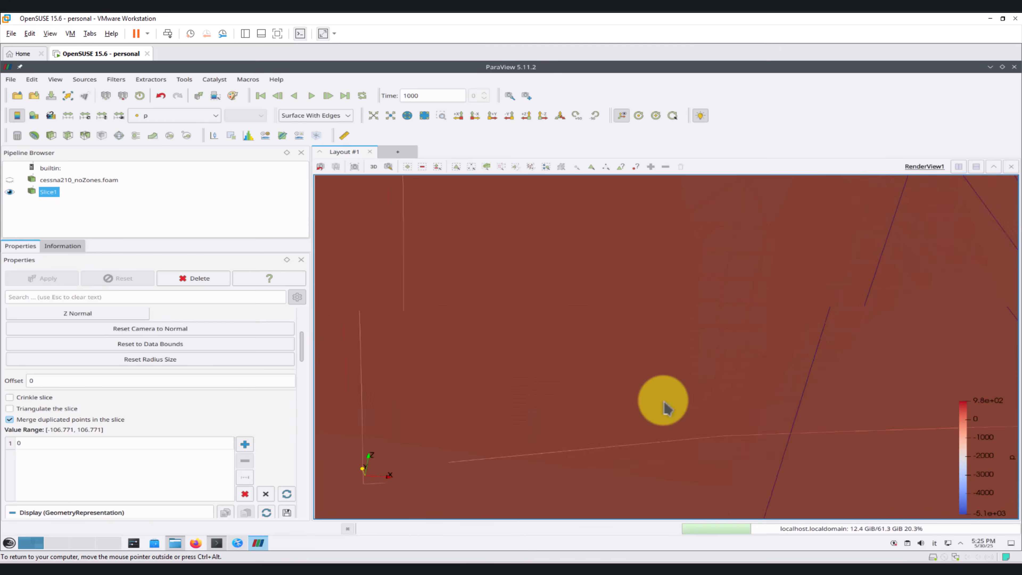
middle_click_drag(546, 449, 675, 366)
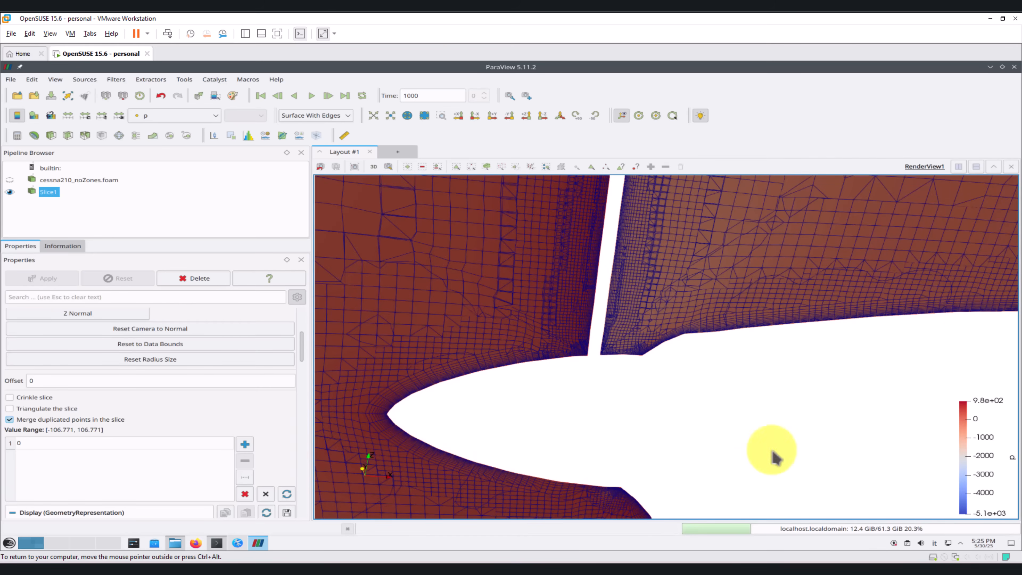
Step: Examine the mesh refinement around the whole aircraft and the boundary-layer cells along the fuselage in the slice
middle_click_drag(885, 450, 530, 444)
scroll(789, 362, "down", 13)
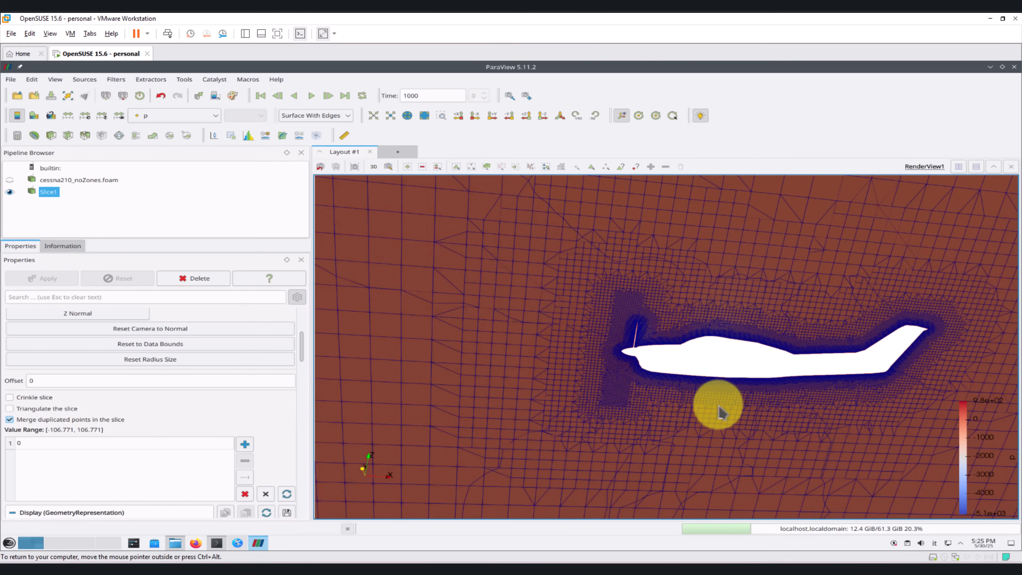
scroll(696, 362, "up", 15)
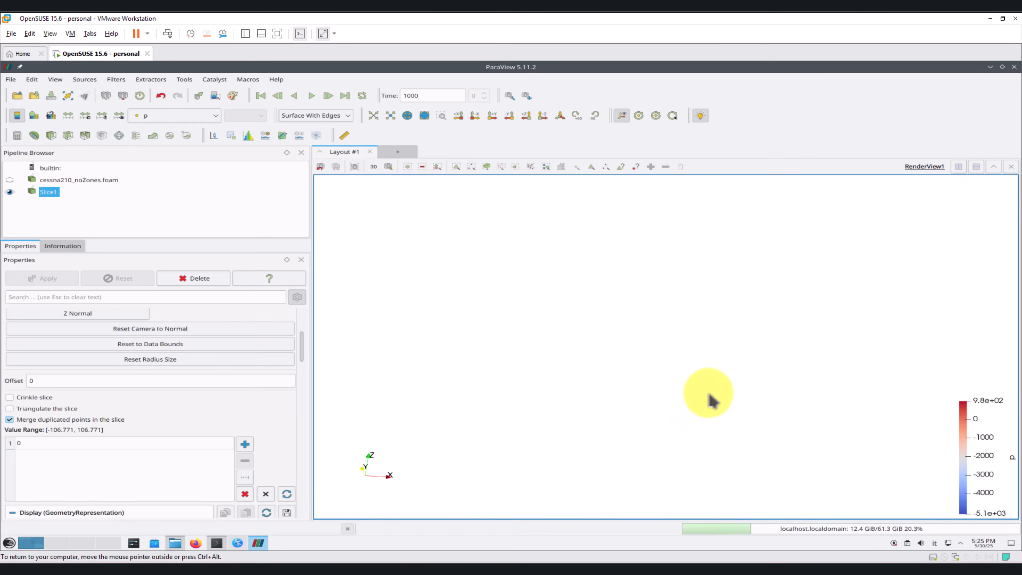
scroll(726, 356, "down", 3)
scroll(736, 387, "up", 10)
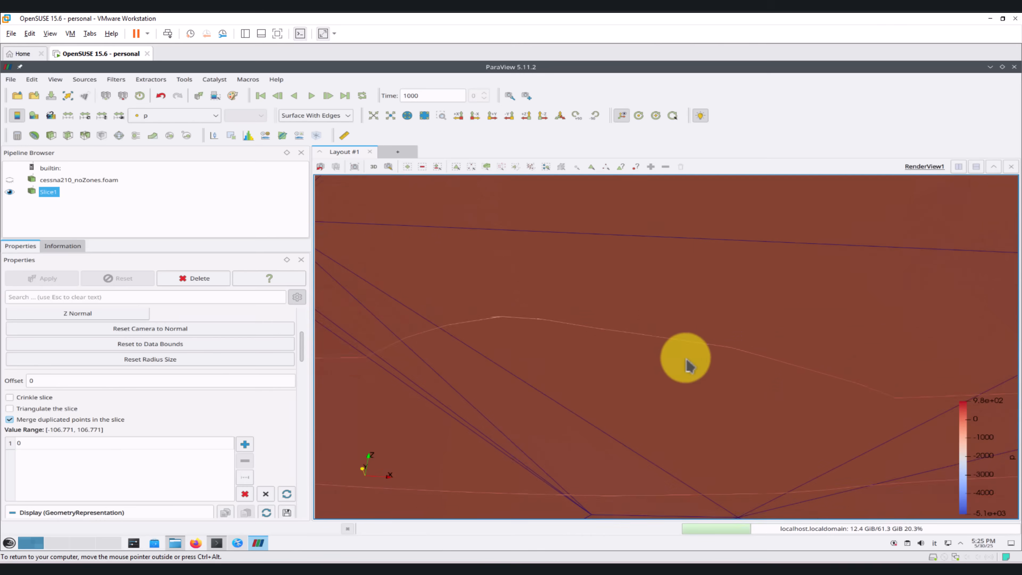
scroll(793, 374, "down", 3)
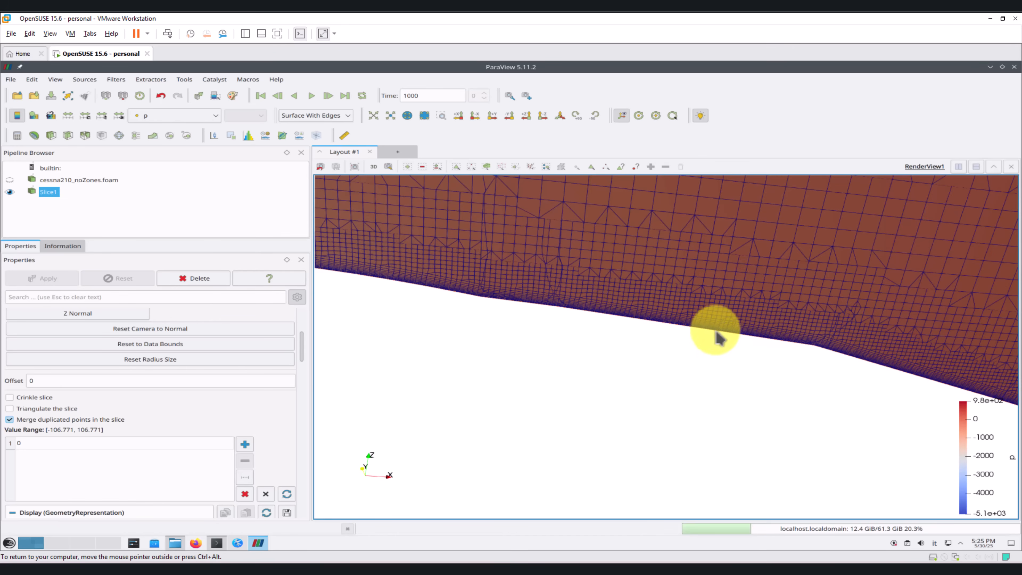
right_click_drag(630, 367, 690, 284)
Step: Close ParaView and try to run foamCleanT in the case terminal
left_click(1014, 66)
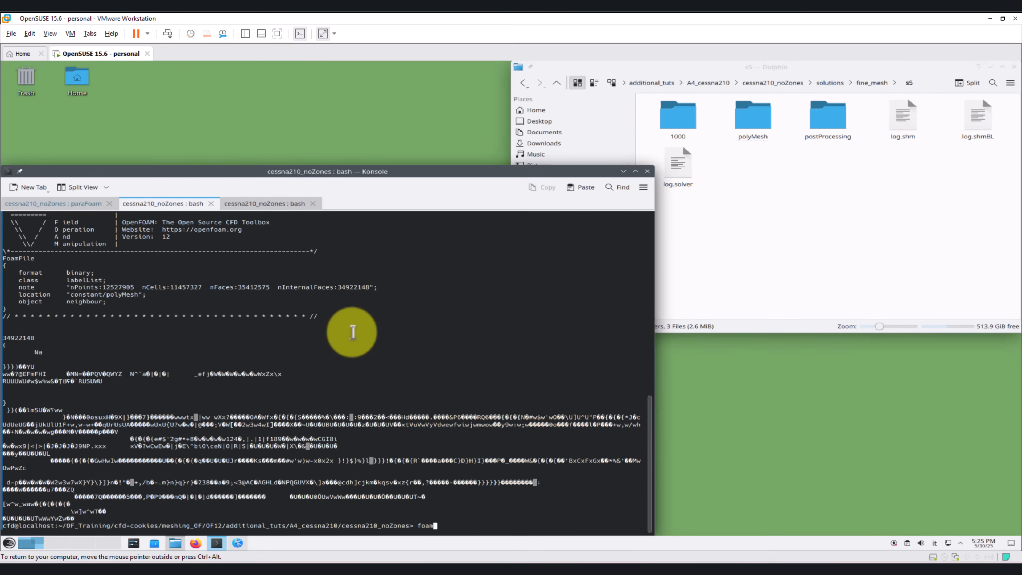
type("foamCleanT")
key("Return")
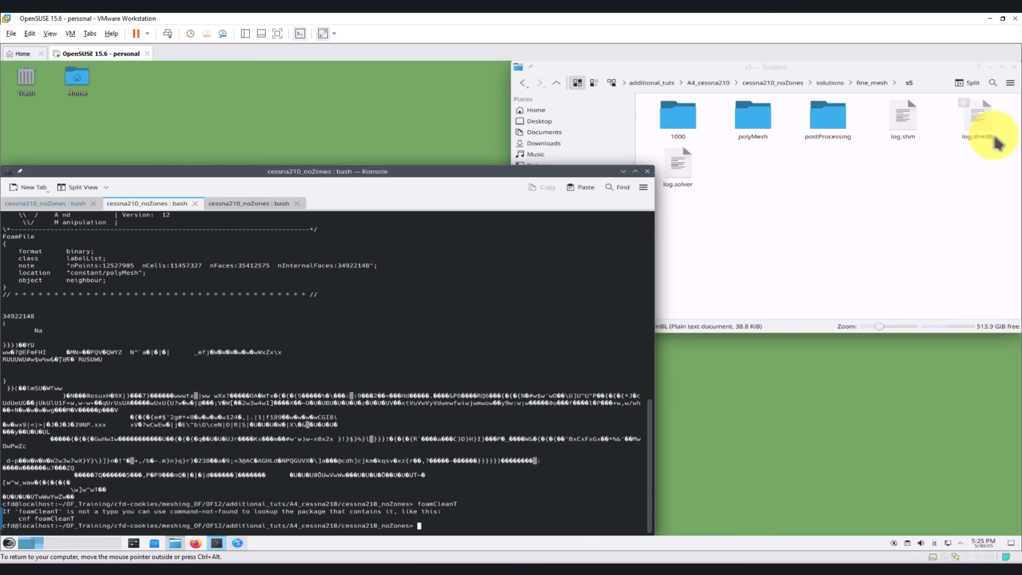
Step: Copy the 1000 and postProcessing folders and log.solver from fine_mesh/s1 and return to the cessna210_noZones case folder
left_click(869, 83)
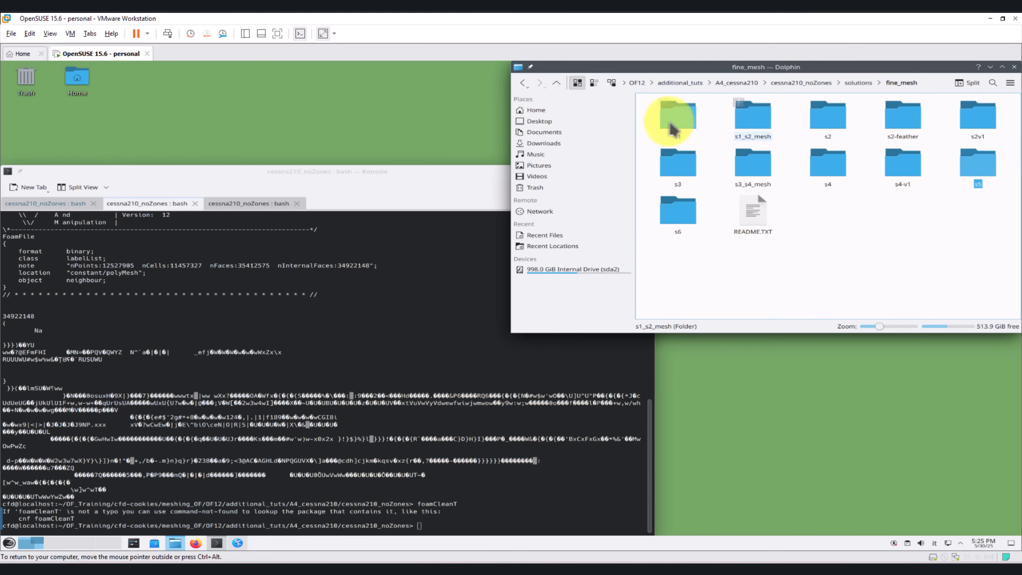
double_click(689, 129)
left_click_drag(855, 148, 680, 125)
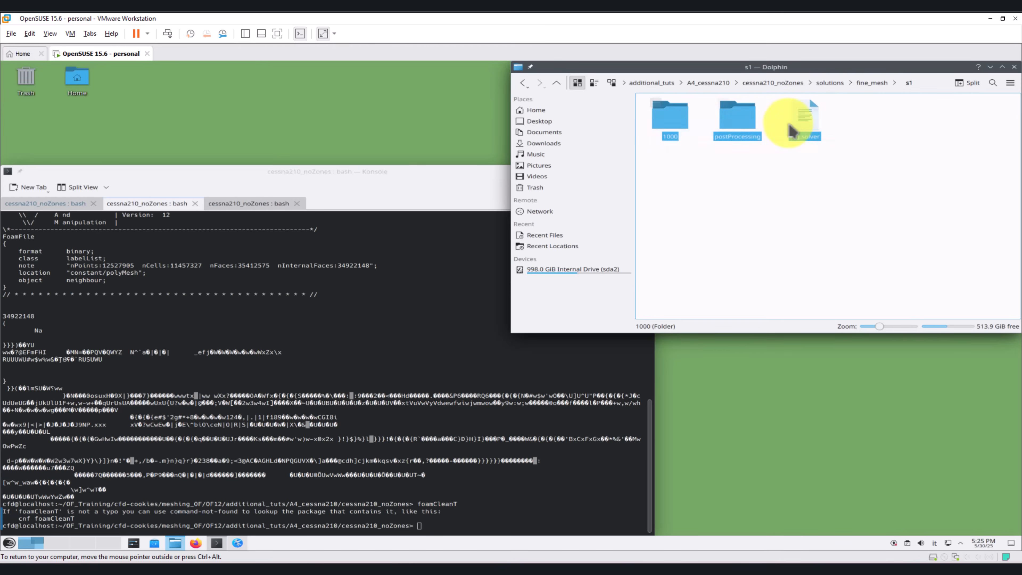
left_click(781, 82)
left_click(762, 258)
key("ctrl+v")
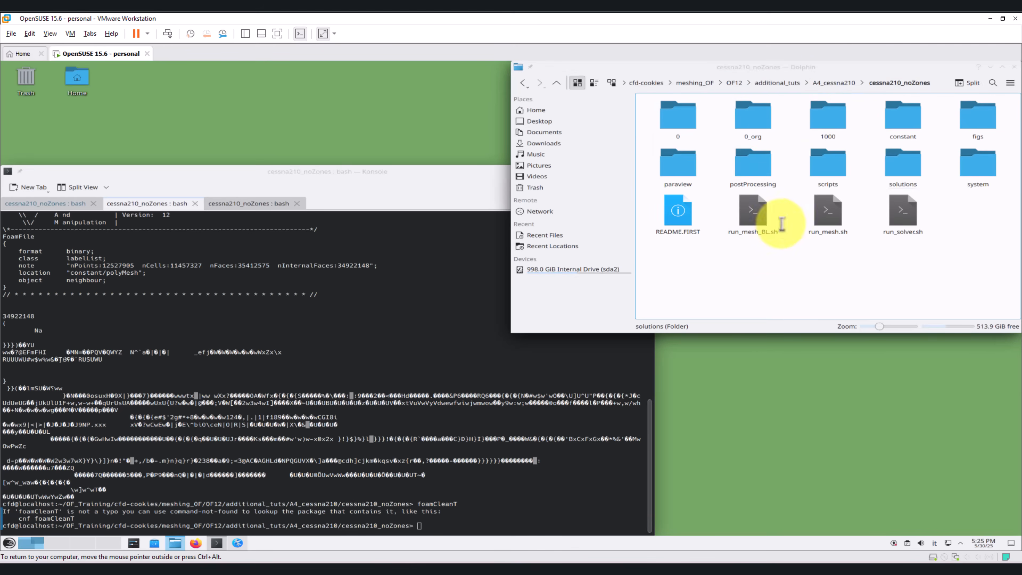
left_click(931, 271)
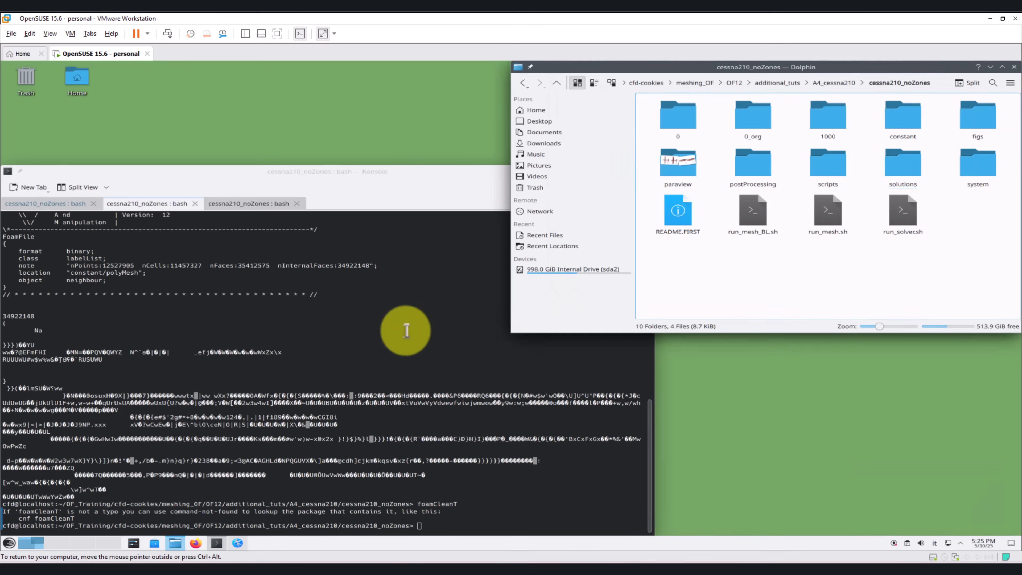
Step: Clean the case with foamCleanTutorials and paste the copied s1 solution files into the cessna210_noZones folder
left_click(406, 327)
left_click(46, 203)
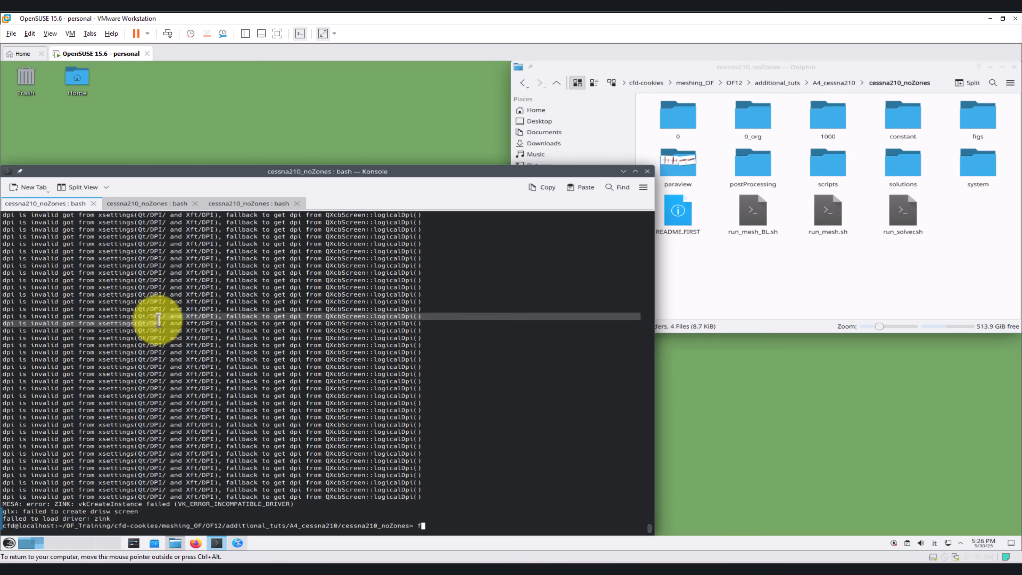
type("foamCleanTutorials")
key("Return")
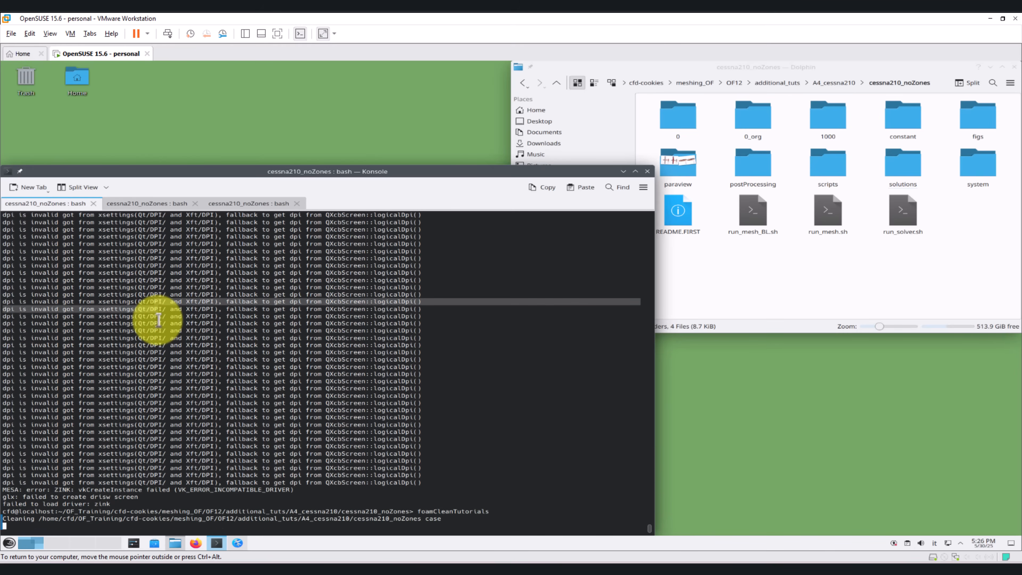
left_click(839, 277)
key("ctrl+v")
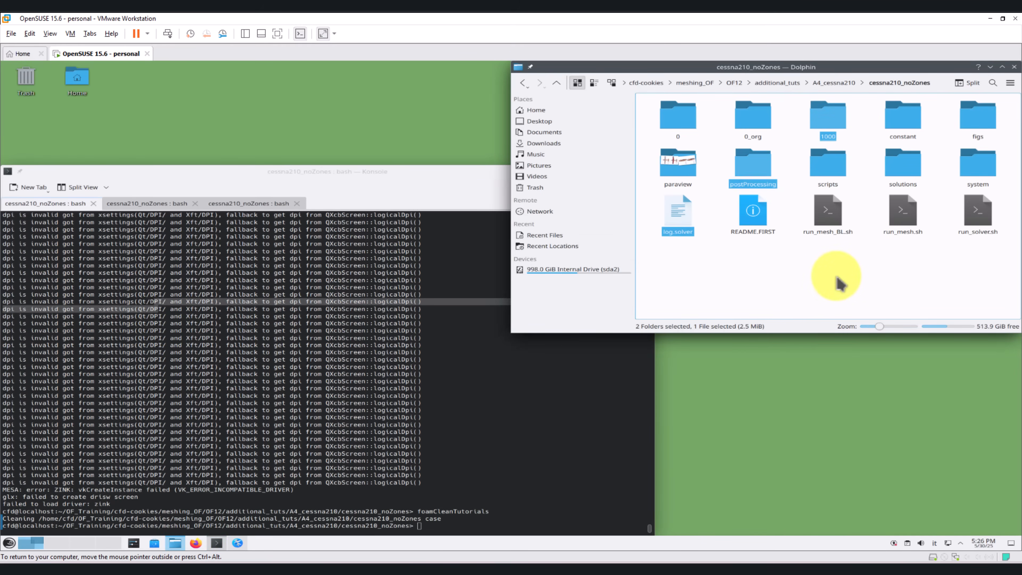
Step: Copy the polyMesh folder from solutions/fine_mesh/s1_s2_mesh into the case's constant folder
double_click(902, 163)
double_click(677, 116)
double_click(733, 125)
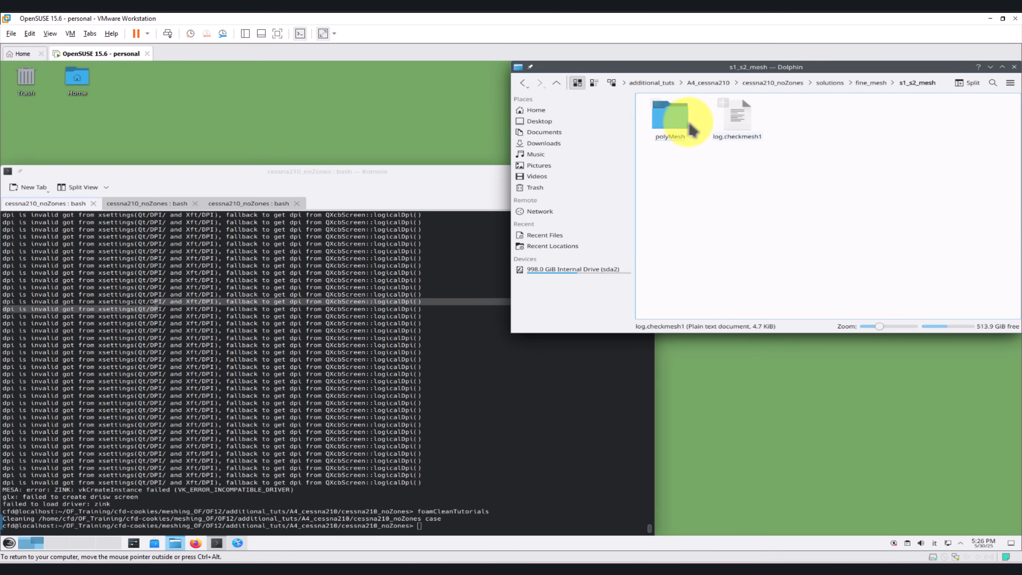
left_click(667, 116)
left_click(770, 83)
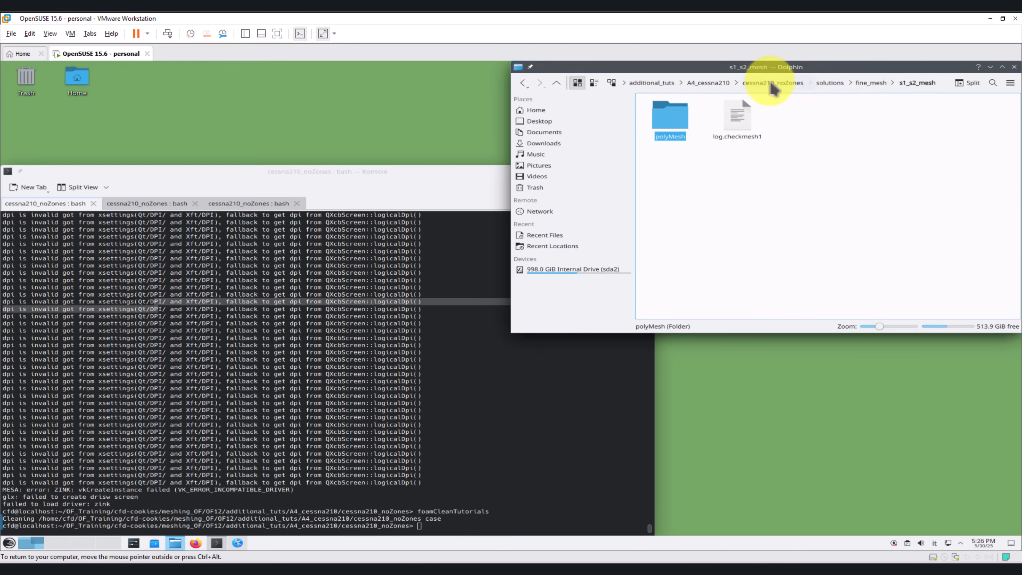
double_click(901, 129)
key("ctrl+v")
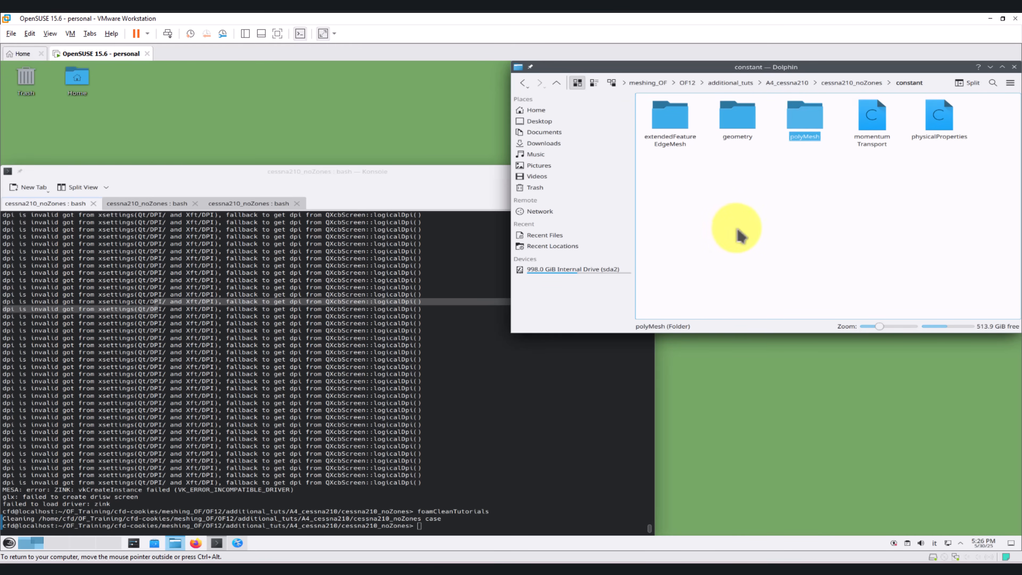
Step: Open the case in ParaView by running paraFoam -builtin in the terminal
left_click(285, 338)
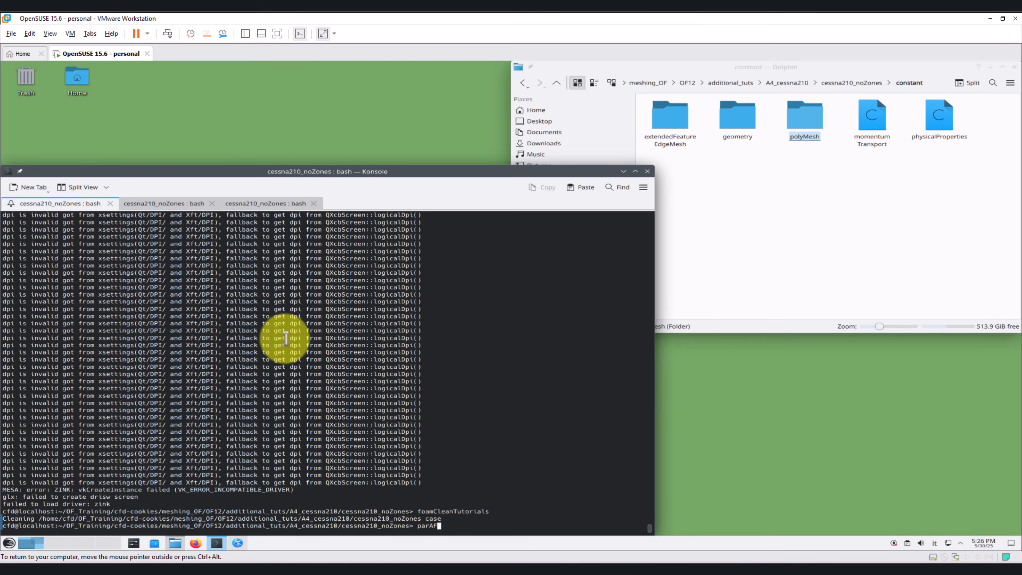
key("ctrl+c")
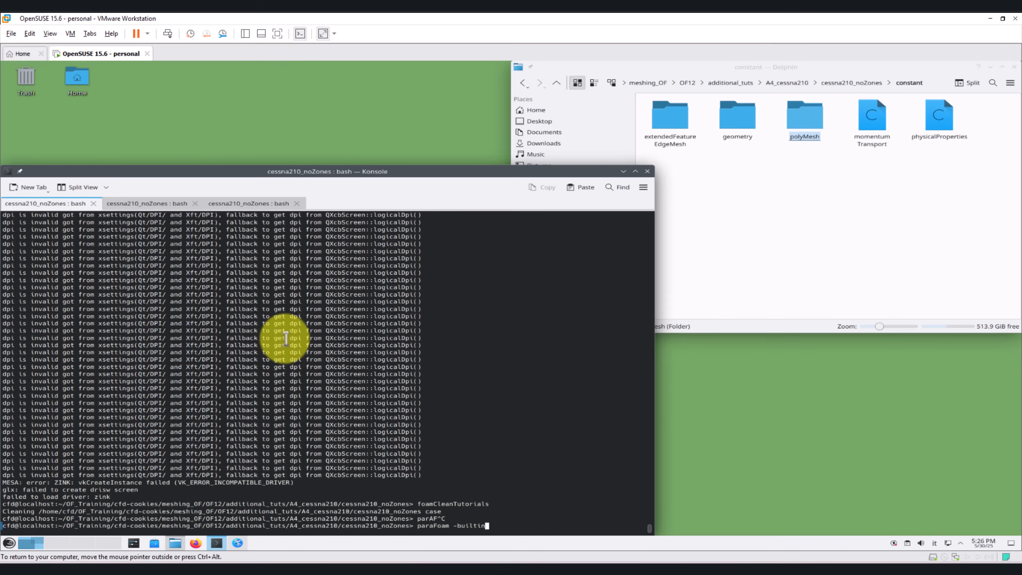
type("paraFoam -builtin")
key("Return")
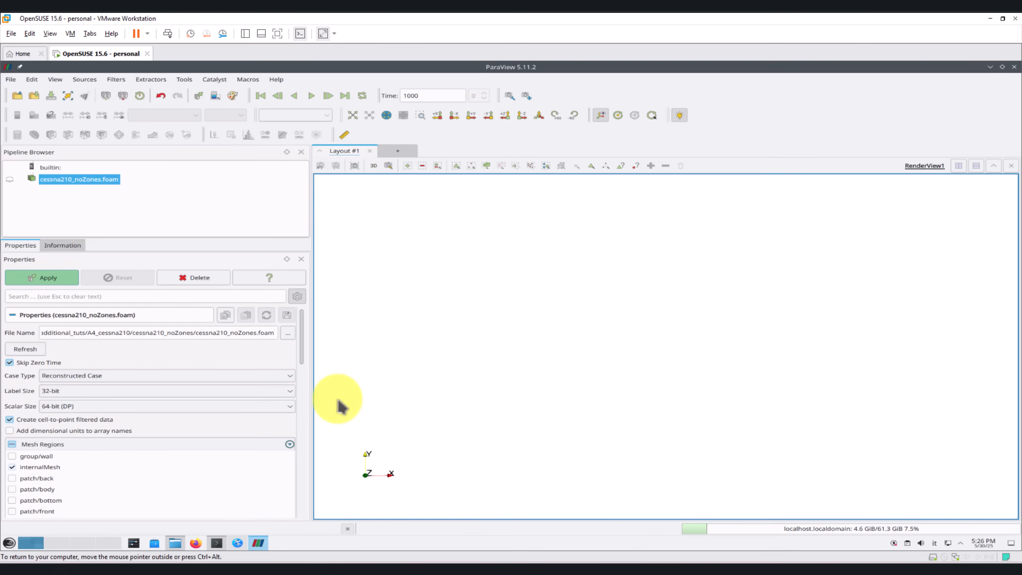
Step: Delete the default case reader and load state1.pvsm from the paraview folder, using the file names from the state
left_click(195, 278)
left_click(16, 79)
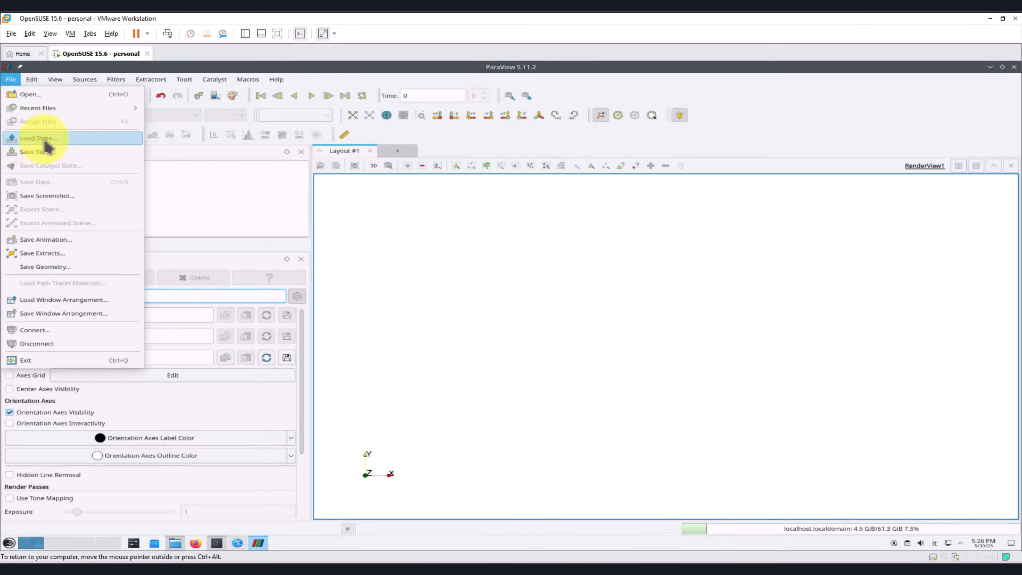
left_click(45, 138)
double_click(283, 168)
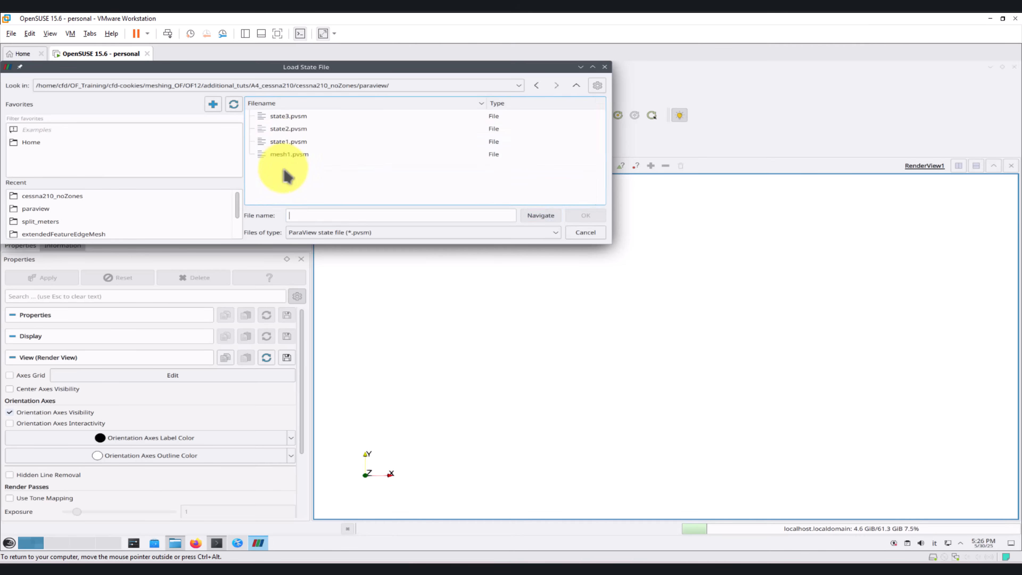
double_click(302, 140)
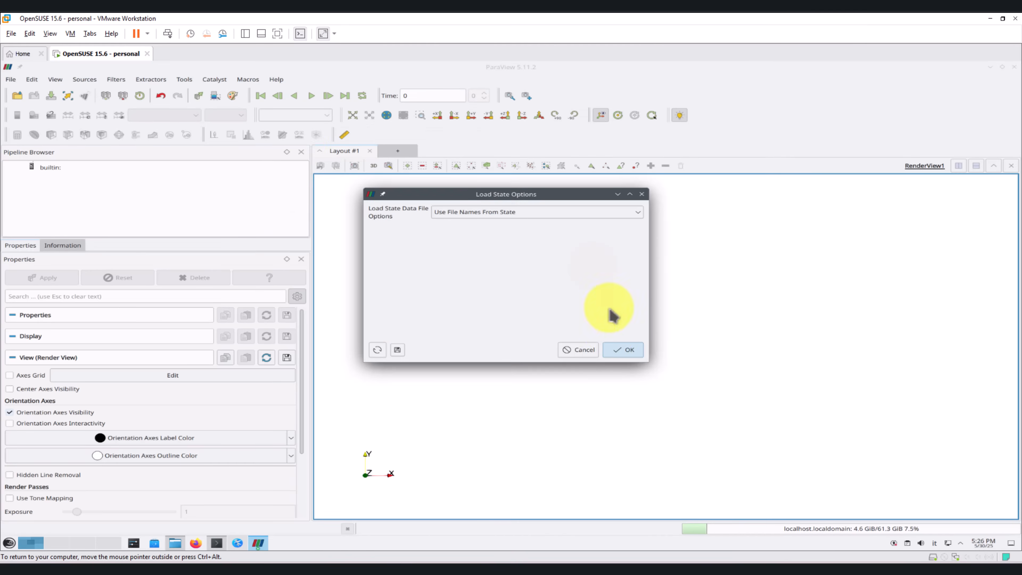
left_click(628, 350)
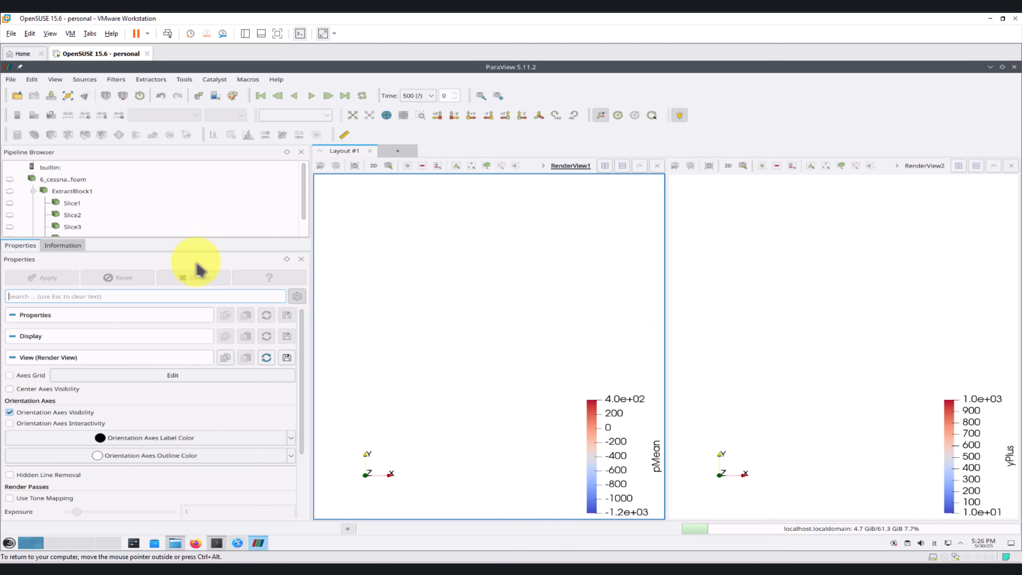
Step: Select the 6_cessna..foam reader and apply it to load the solution into the state's views
left_click(63, 179)
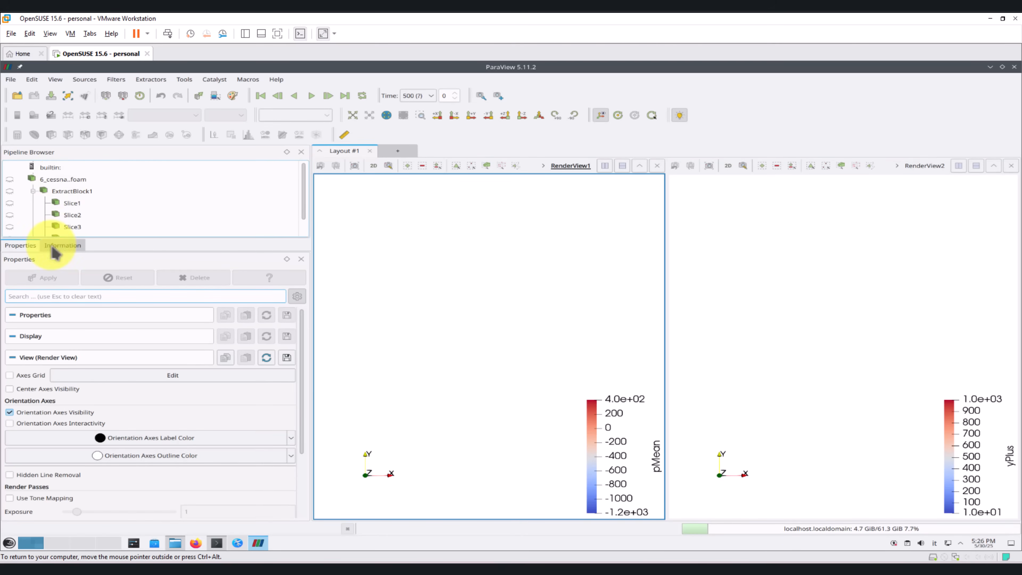
left_click(72, 376)
left_click(64, 400)
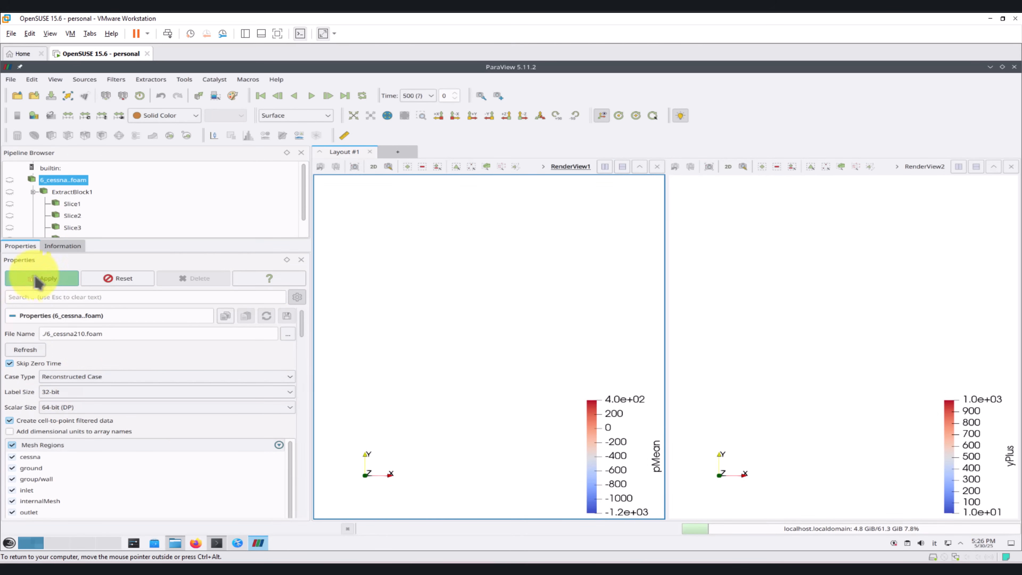
key("alt+a")
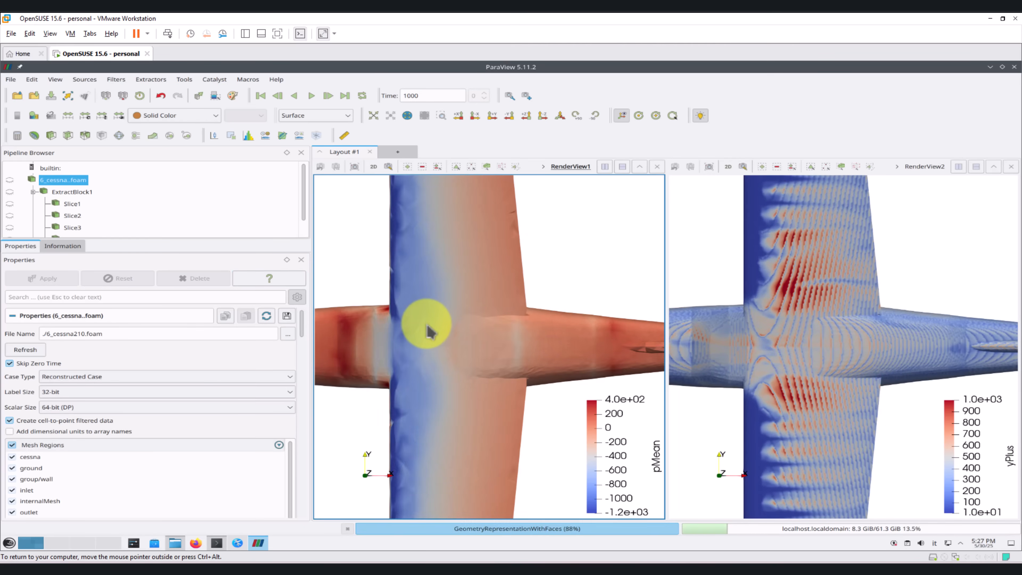
Step: Examine the pMean and yPlus distributions over the wings, fuselage, tail and propeller, and close ParaView
mouse_move(424, 327)
left_mouse_down()
mouse_move(437, 320)
mouse_move(436, 333)
left_mouse_up()
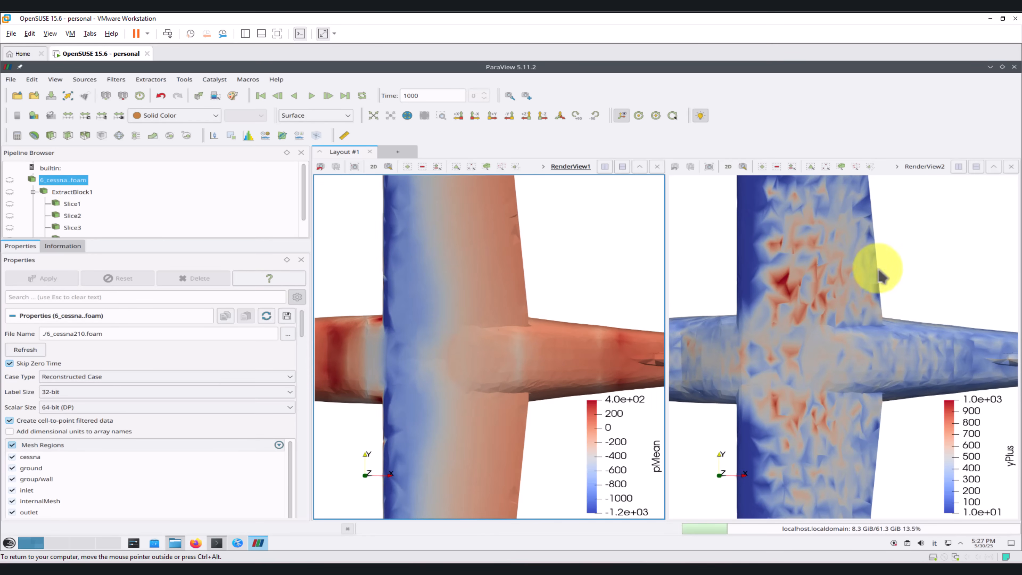
left_click_drag(797, 299, 777, 336)
left_click_drag(880, 379, 722, 183)
left_click_drag(805, 317, 798, 294)
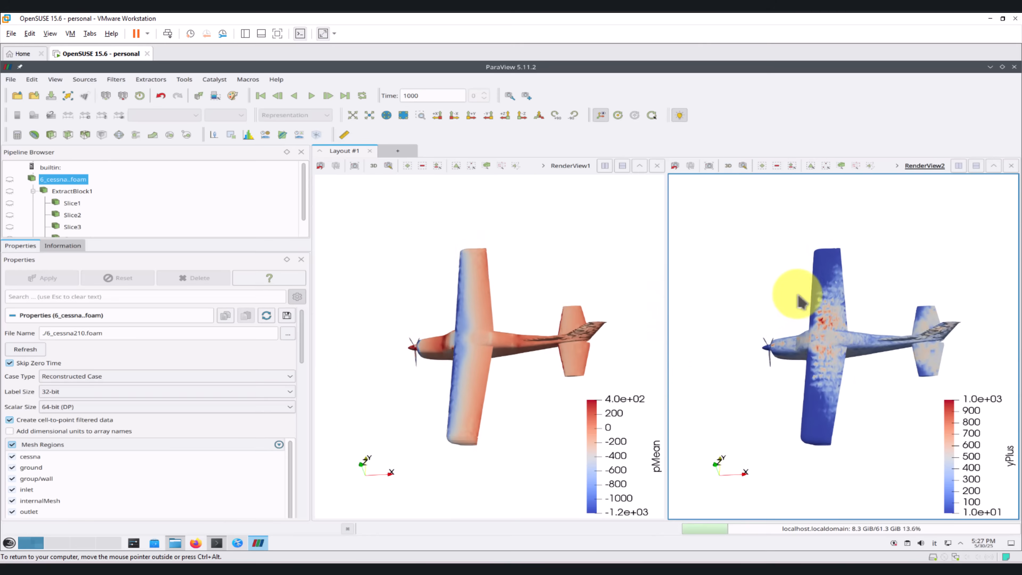
left_click_drag(844, 336, 814, 296)
scroll(877, 380, "up", 6)
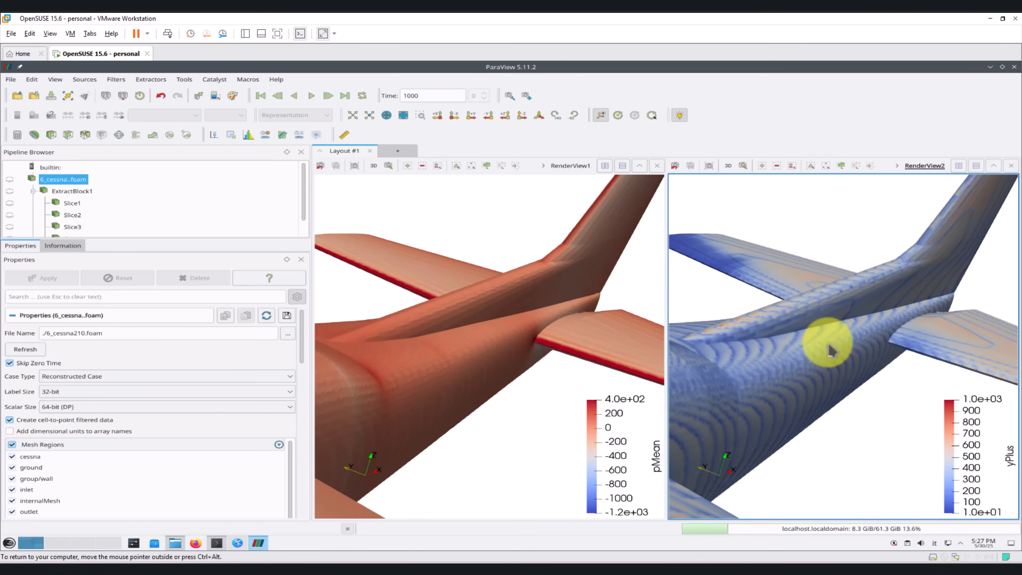
left_click_drag(830, 350, 1018, 79)
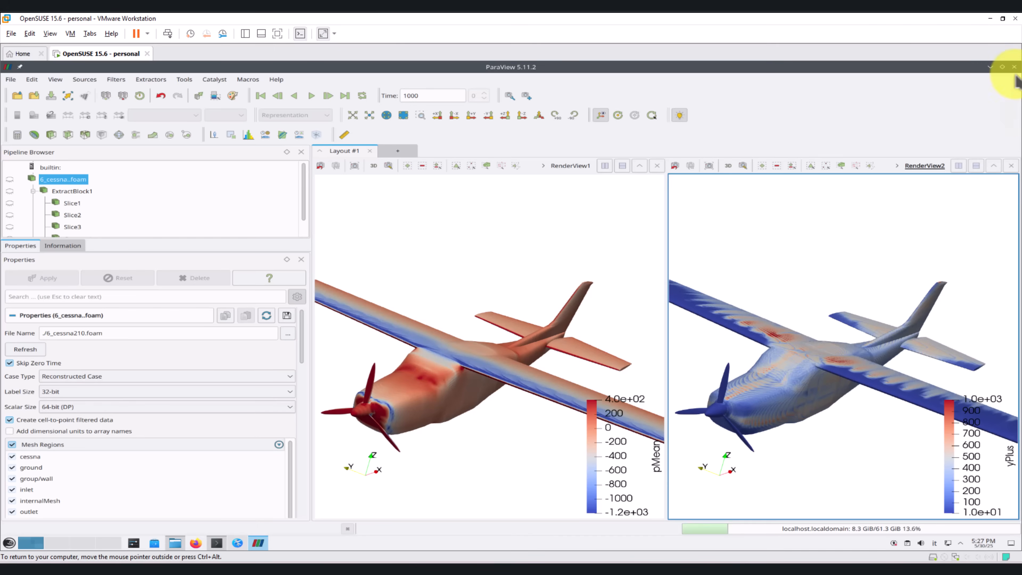
left_click(1014, 66)
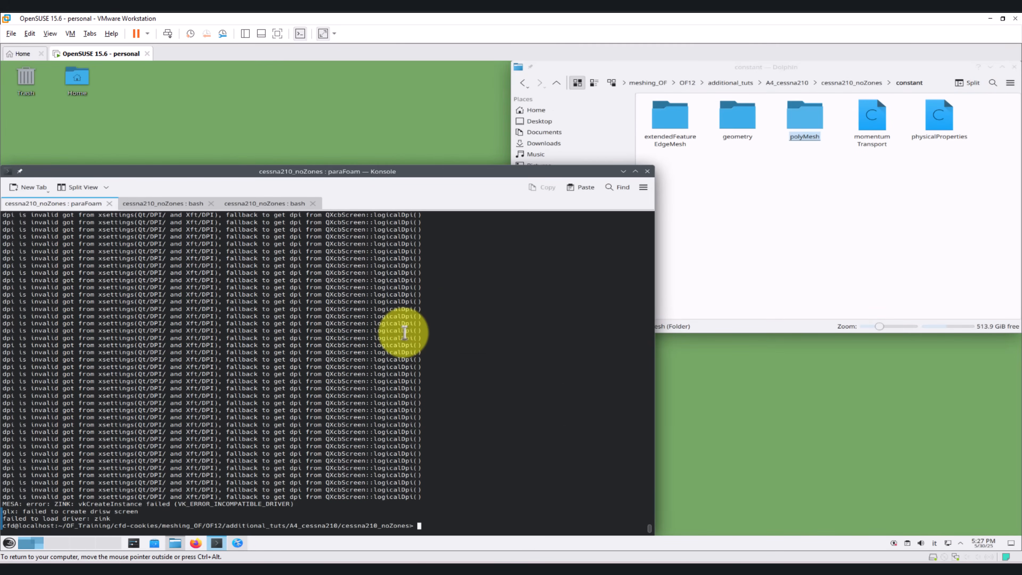